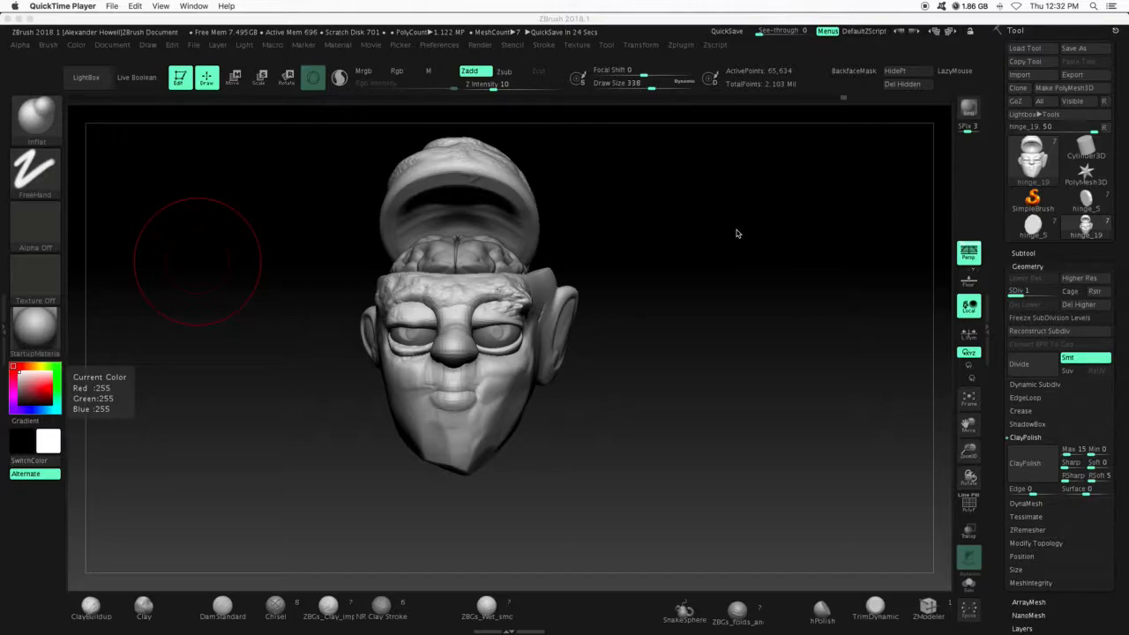
Create a new document and discard the changes to the current one
click(271, 265)
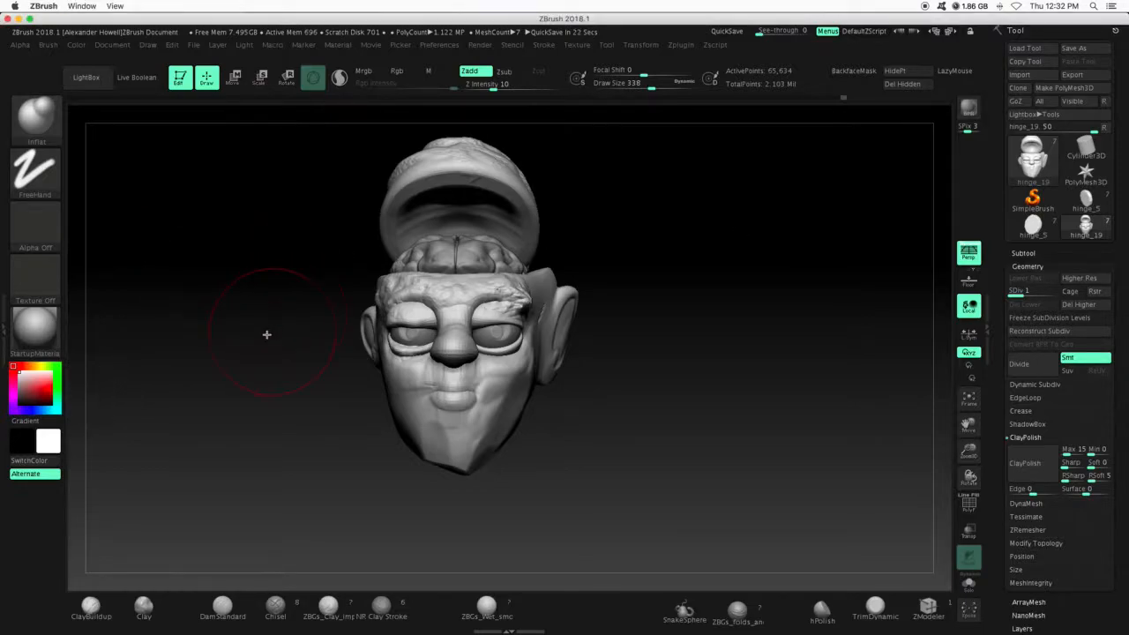
click(113, 45)
click(150, 183)
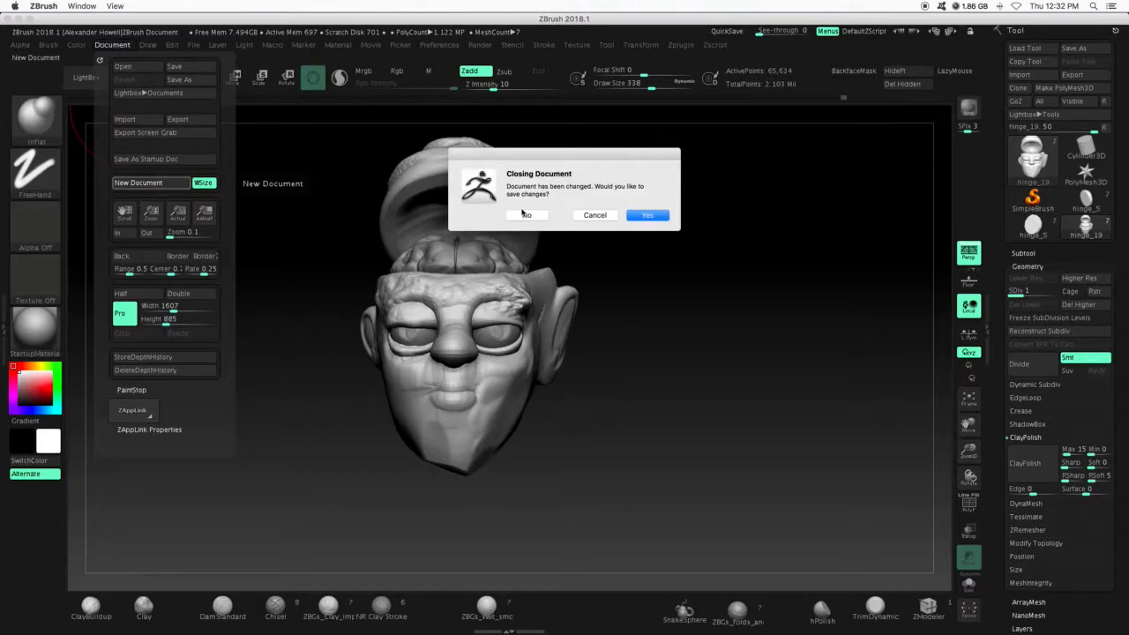
click(525, 214)
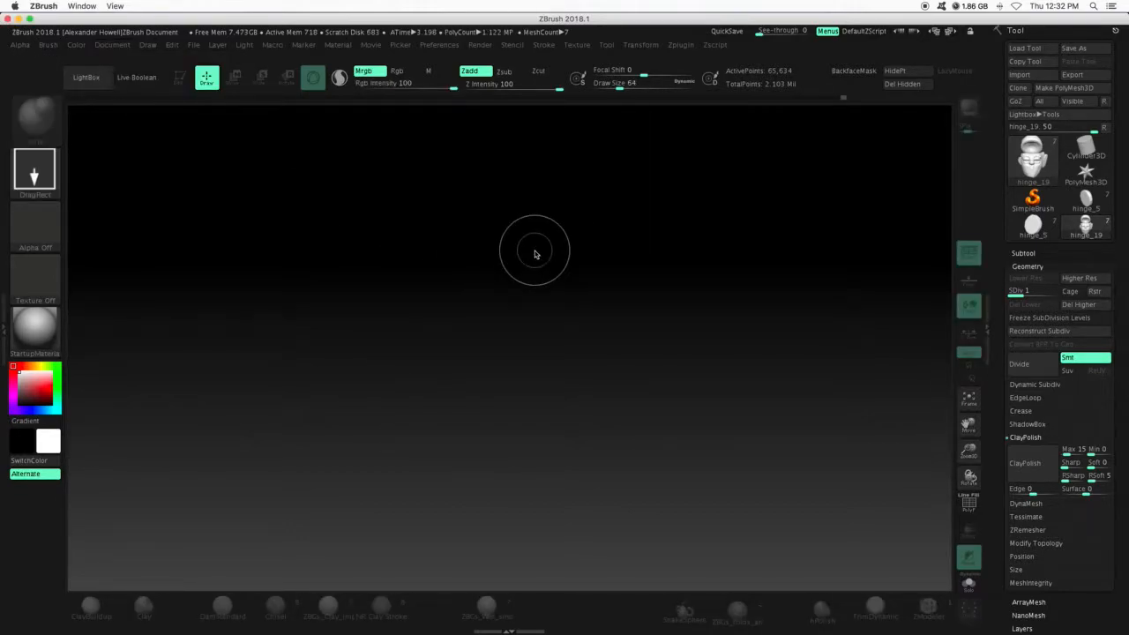
Open the DynaMesh_Sphere_32 project from the LightBox project library
click(85, 76)
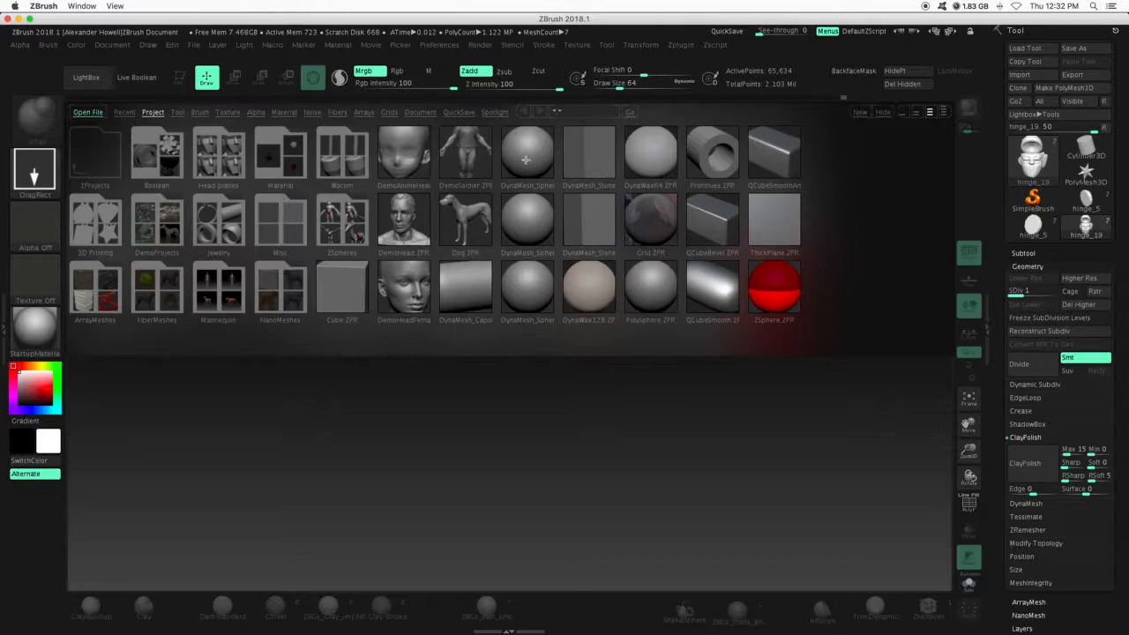
double_click(524, 225)
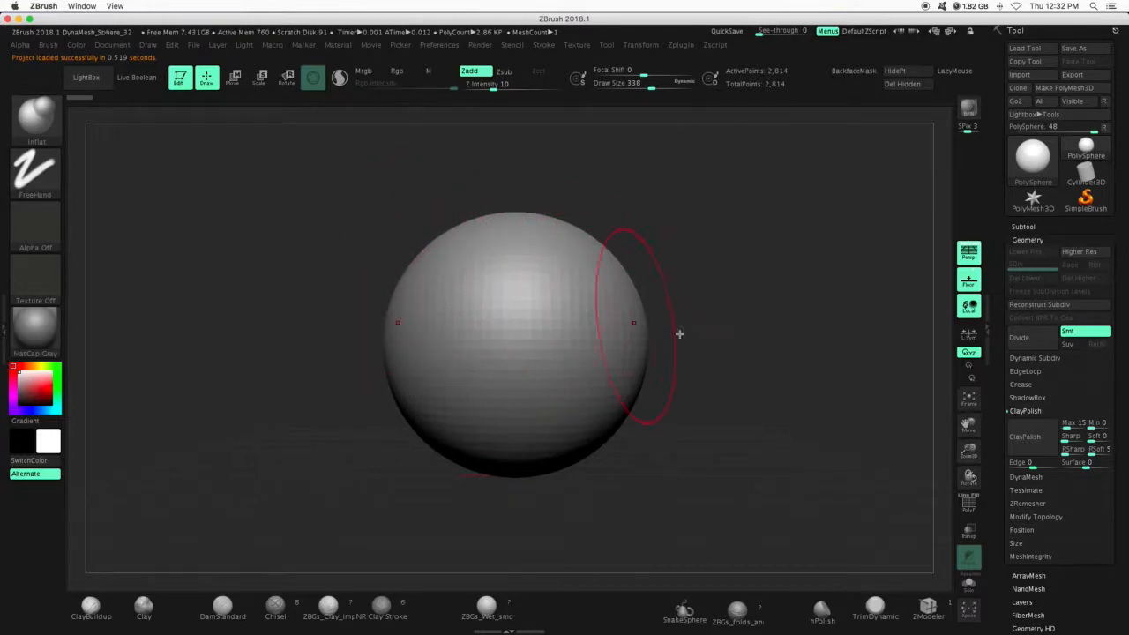
drag(974, 455, 969, 406)
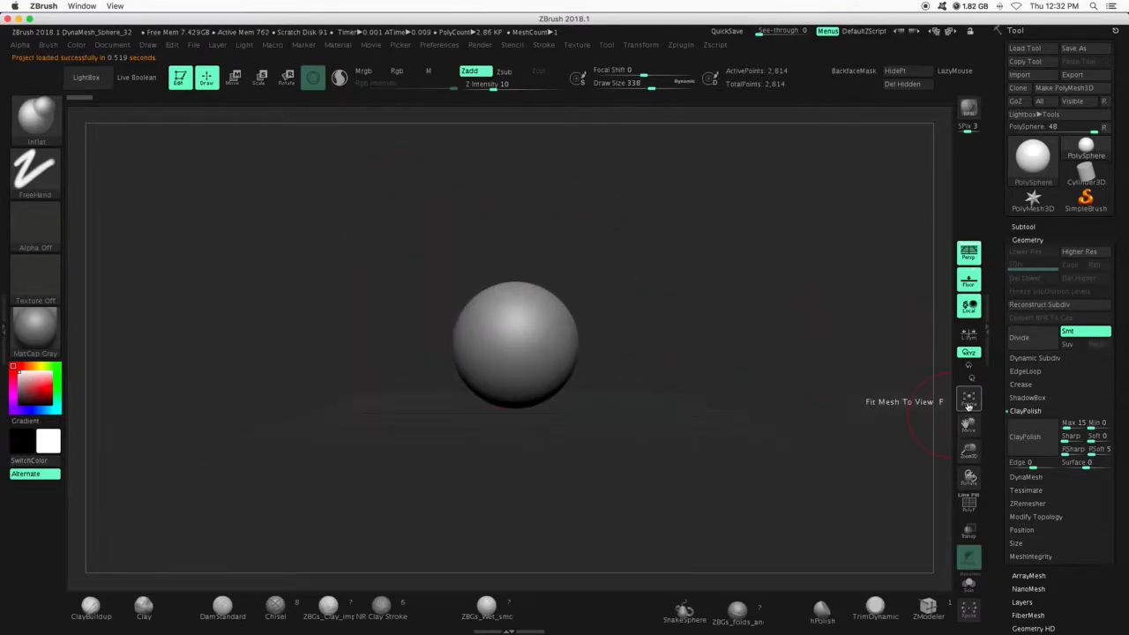
Choose the Move Topological brush and expand the DynaMesh settings under Geometry
click(35, 113)
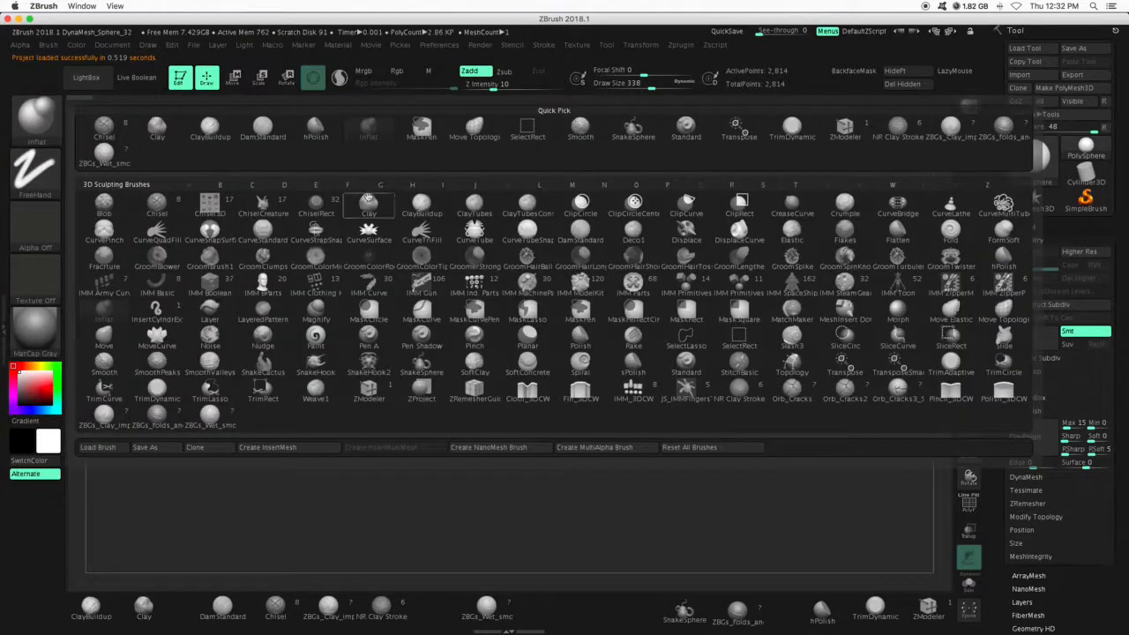
click(476, 133)
click(1016, 242)
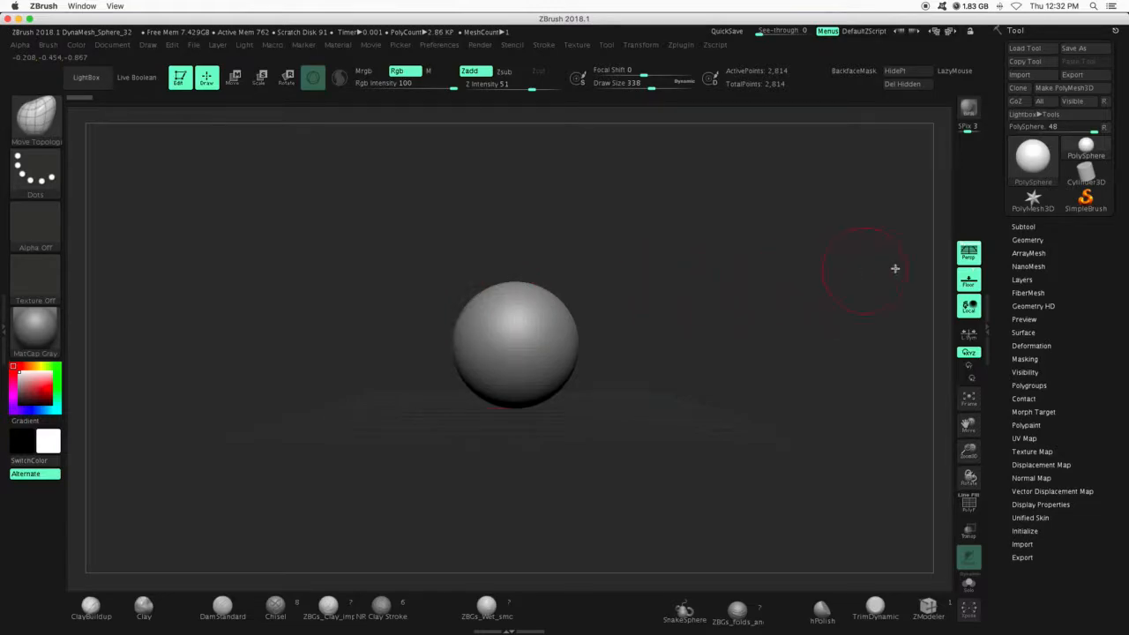
click(1028, 240)
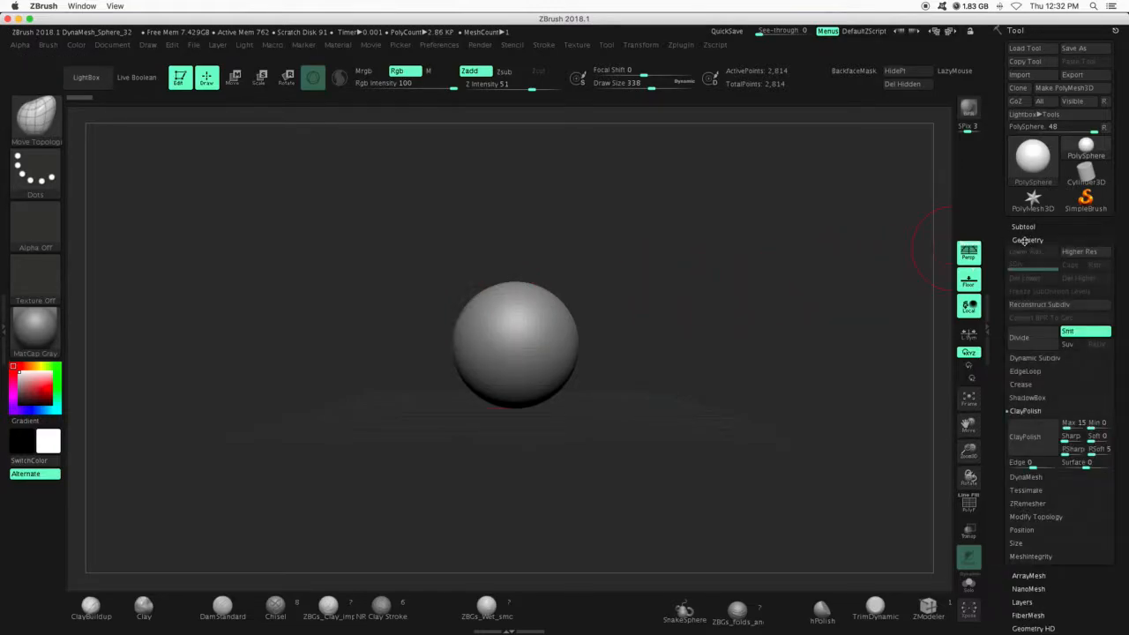
click(1026, 477)
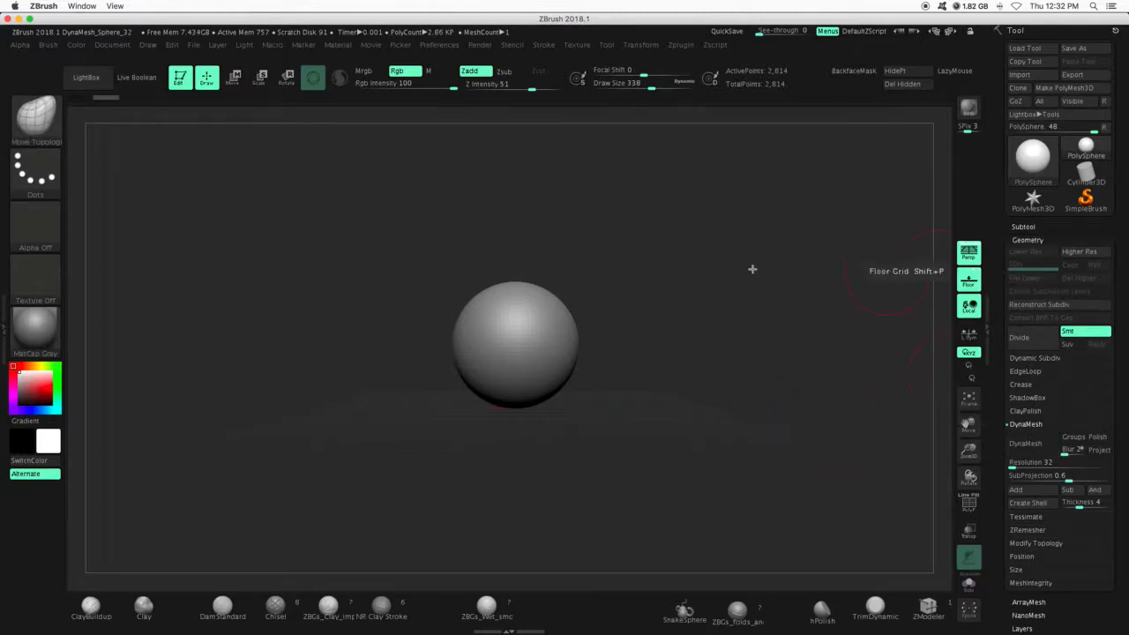
Pull the upper sides of the sphere out into two long symmetrical wing shapes and show the polyframe
drag(559, 313, 764, 217)
drag(653, 274, 812, 258)
click(969, 505)
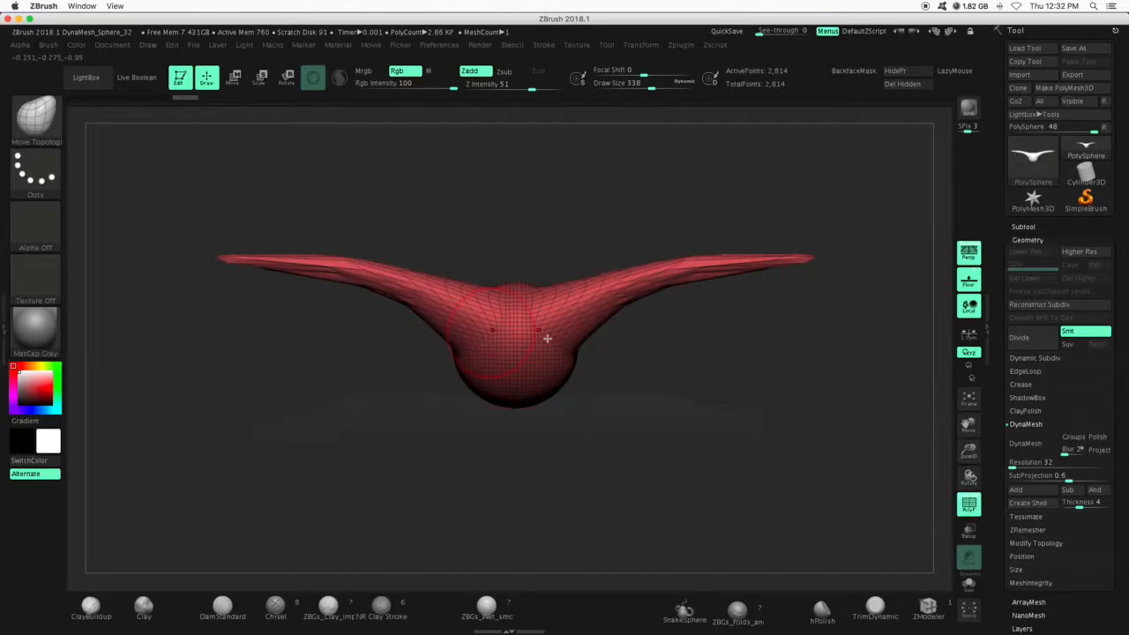
Choose the ClayBuildup brush and set its draw size to 97
click(36, 115)
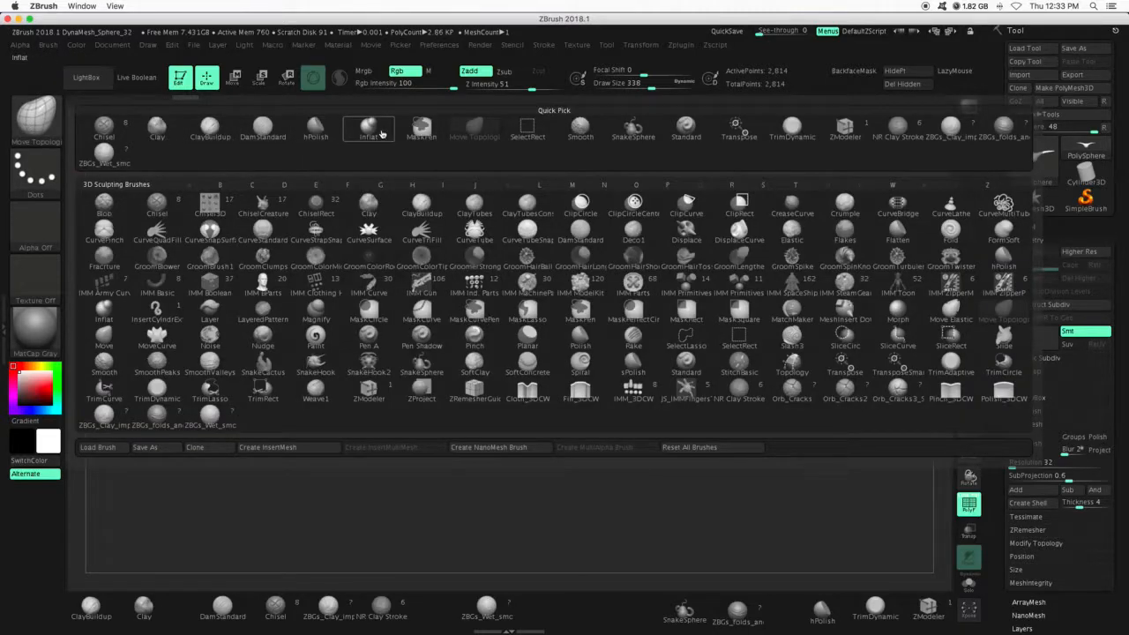
click(210, 128)
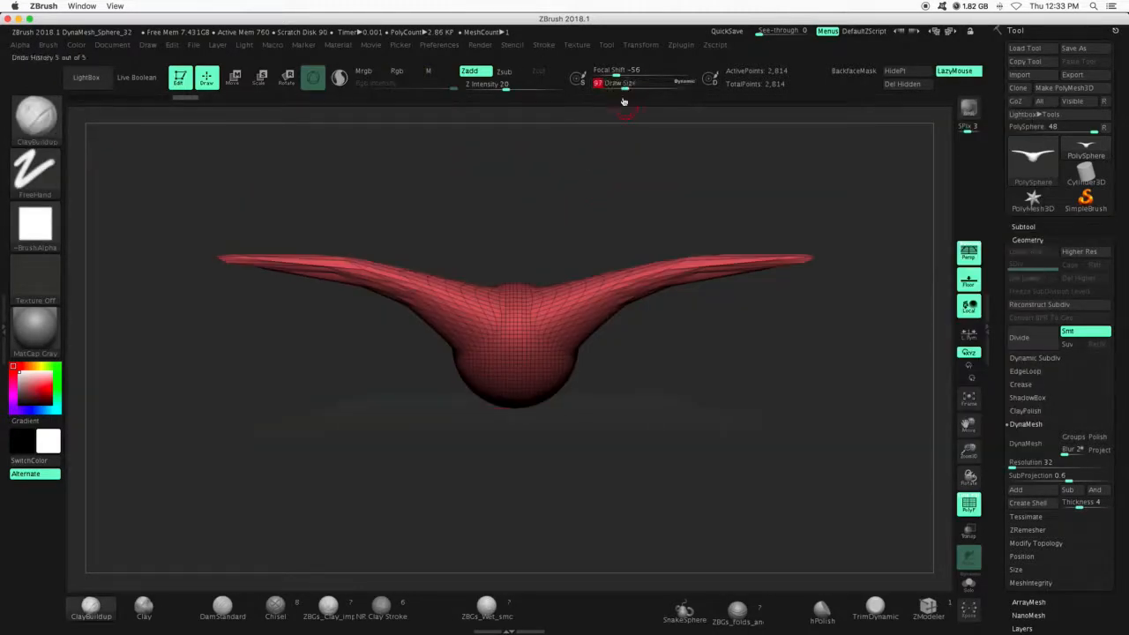
drag(969, 450, 972, 505)
Try a ClayBuildup stroke across the lower body, compare it with and without the polyframe, and undo it
mouse_move(504, 398)
mouse_down()
mouse_move(600, 436)
mouse_move(650, 423)
mouse_up()
drag(768, 435, 850, 462)
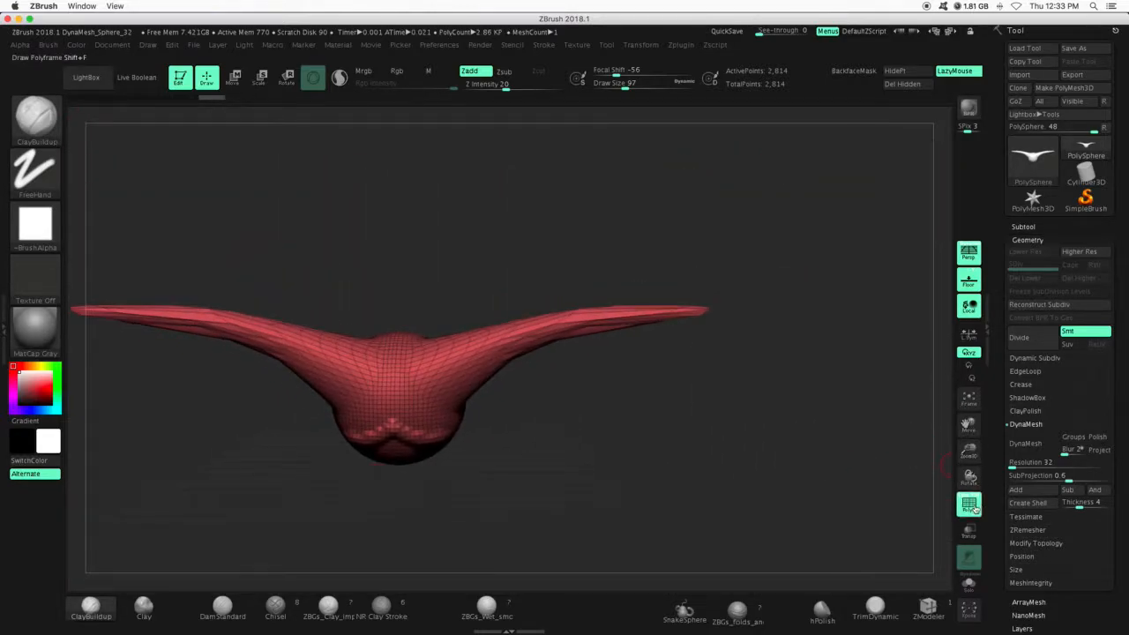
click(970, 505)
mouse_move(486, 338)
mouse_down()
mouse_move(638, 318)
mouse_move(625, 320)
mouse_up()
mouse_move(625, 320)
right_down()
mouse_move(580, 341)
mouse_move(533, 383)
mouse_move(577, 386)
right_up()
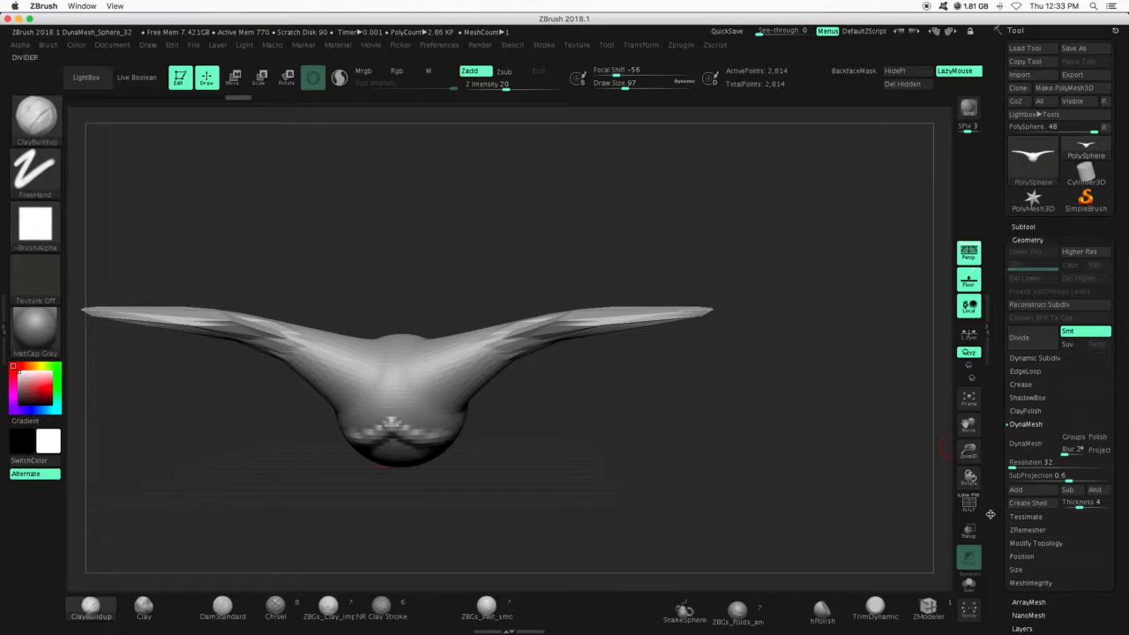
key(shift+f)
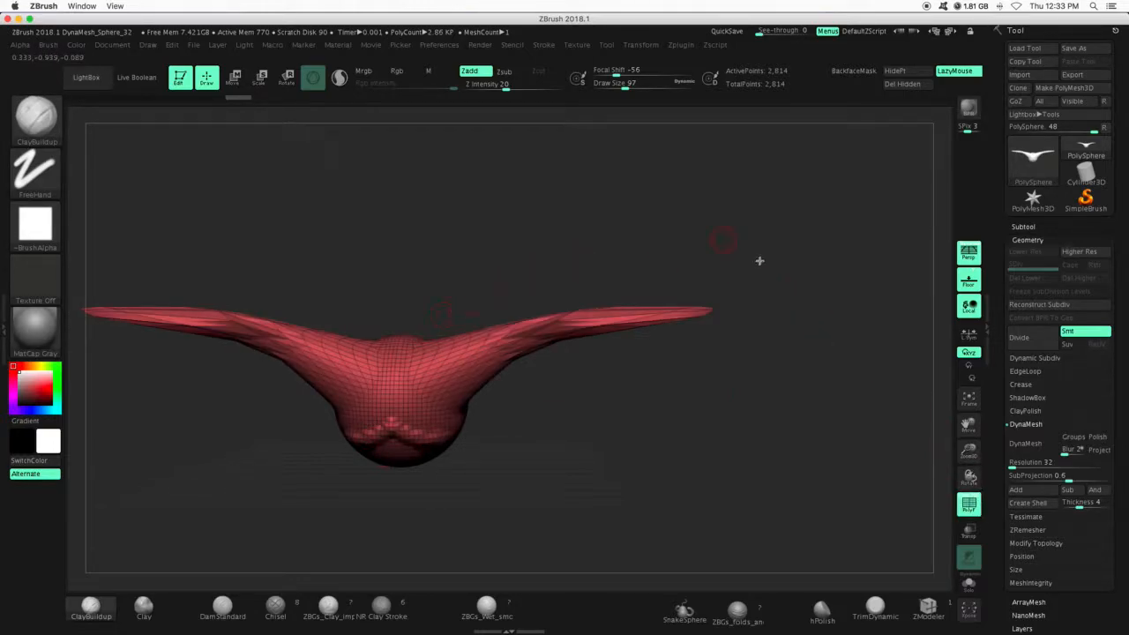
mouse_move(618, 352)
shift+mouse_down()
mouse_move(605, 376)
mouse_move(581, 381)
shift+mouse_up()
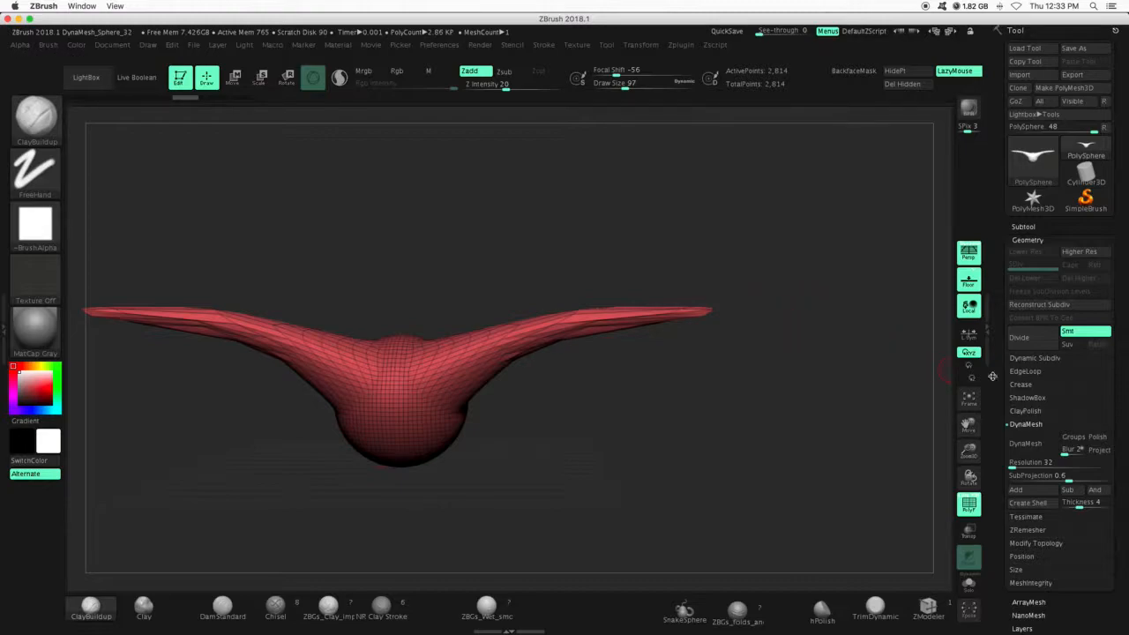
Turn on DynaMesh at resolution 32 and compare the topology before and after remeshing through the undo history
click(1023, 444)
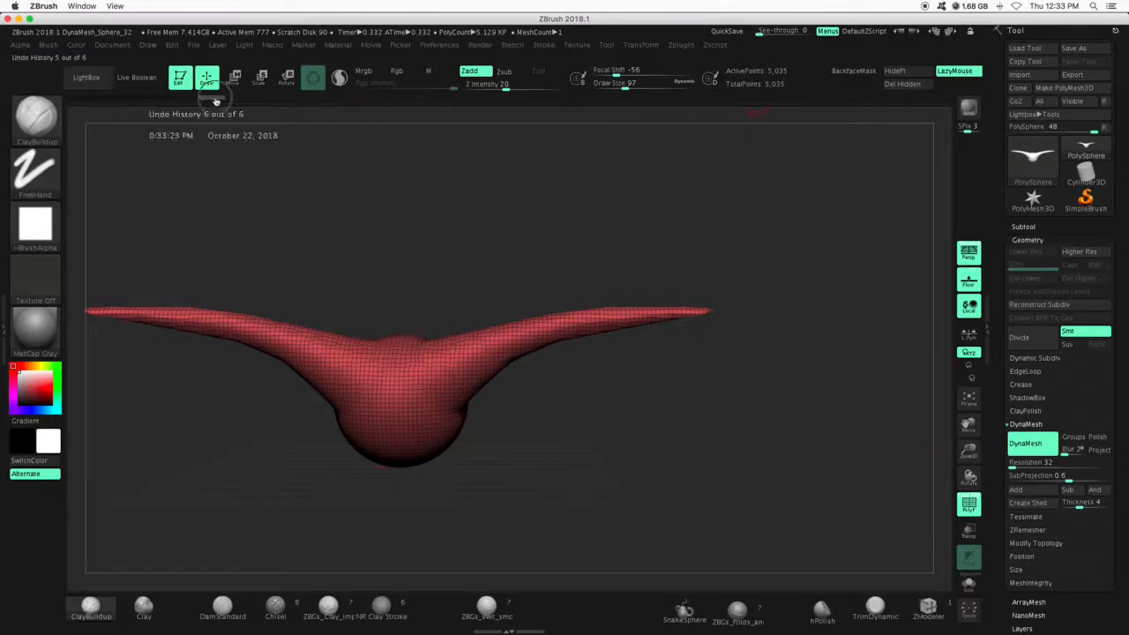
drag(214, 99, 188, 98)
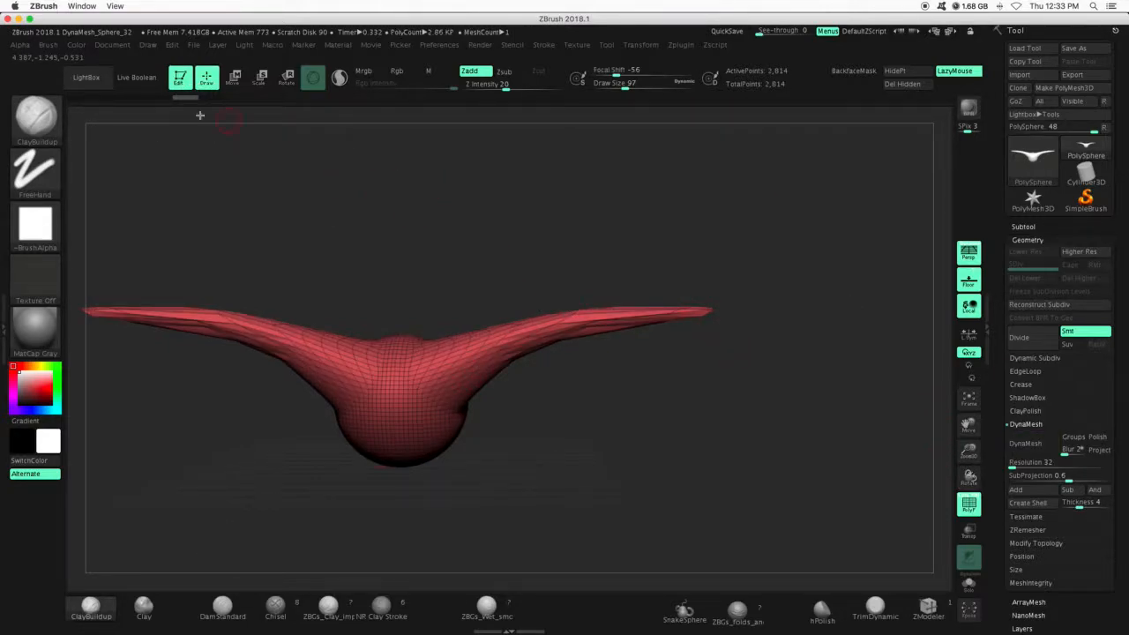
drag(191, 99, 213, 99)
drag(540, 389, 449, 361)
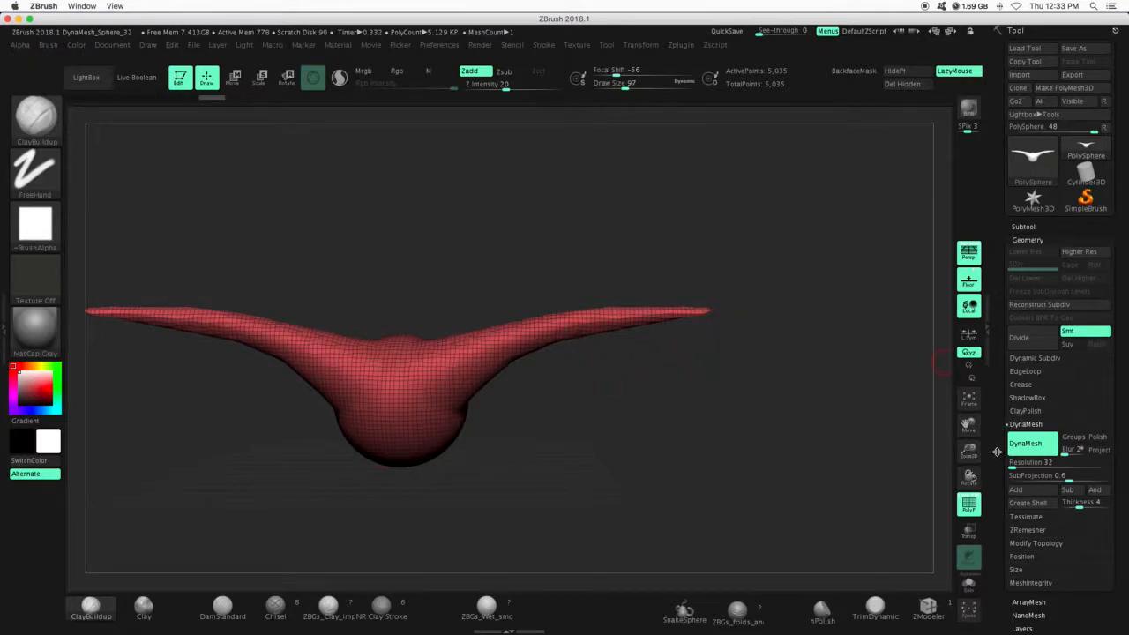
Set the draw size to 358 and raise a pair of large lobes on the back of the body
drag(696, 407, 732, 373)
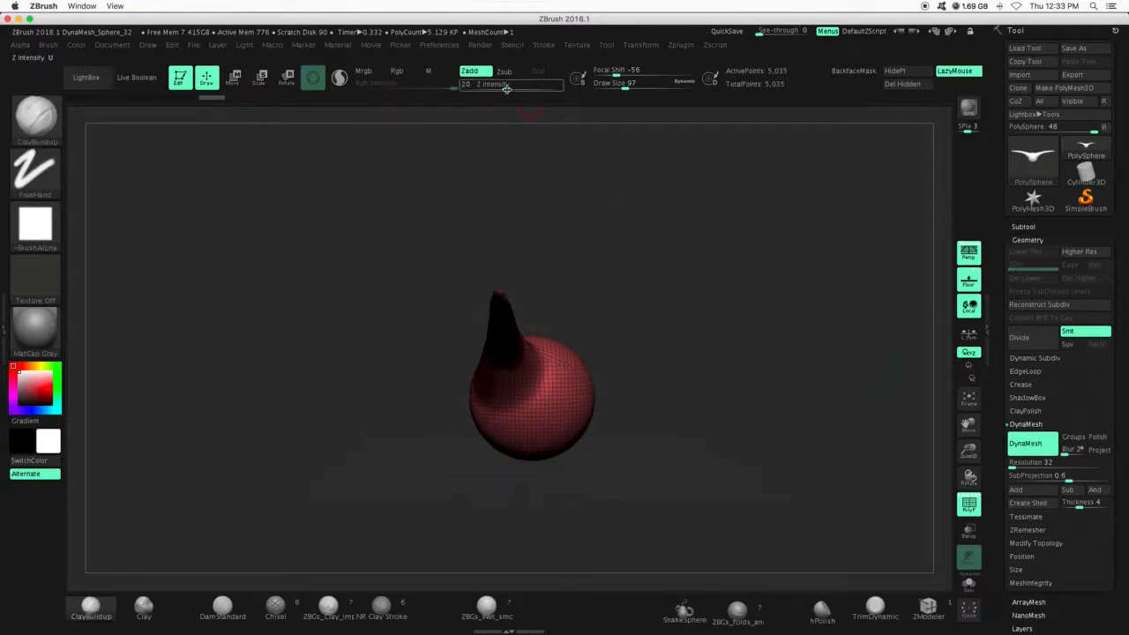
drag(639, 344, 642, 329)
drag(624, 83, 653, 84)
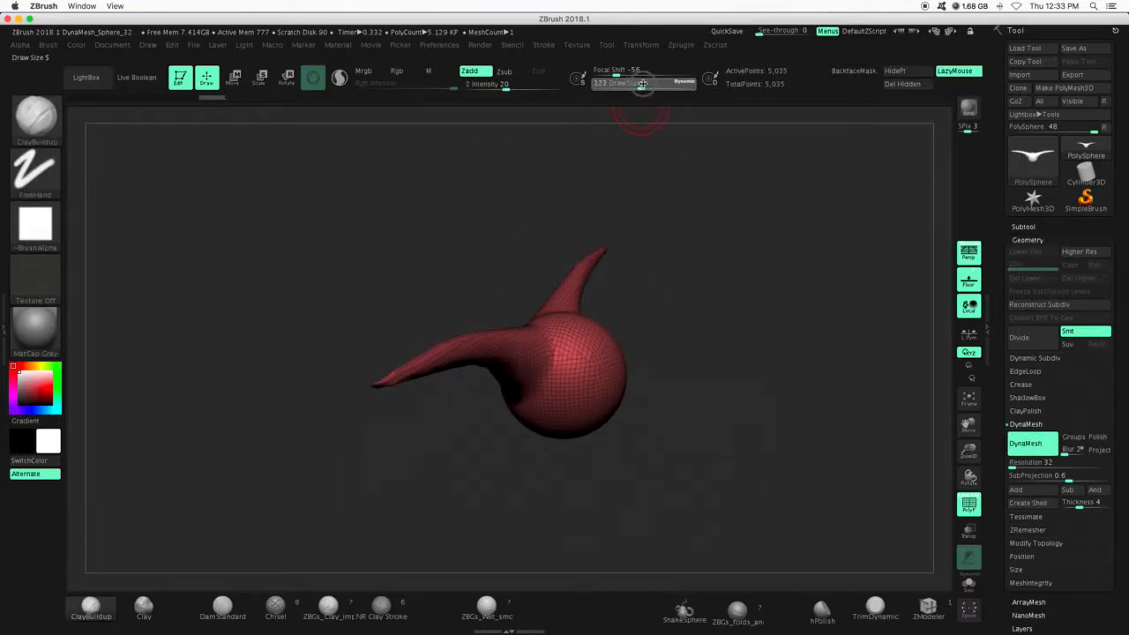
drag(588, 363, 670, 280)
mouse_move(705, 346)
mouse_down()
mouse_move(803, 348)
mouse_move(736, 315)
mouse_move(789, 340)
mouse_move(783, 301)
mouse_up()
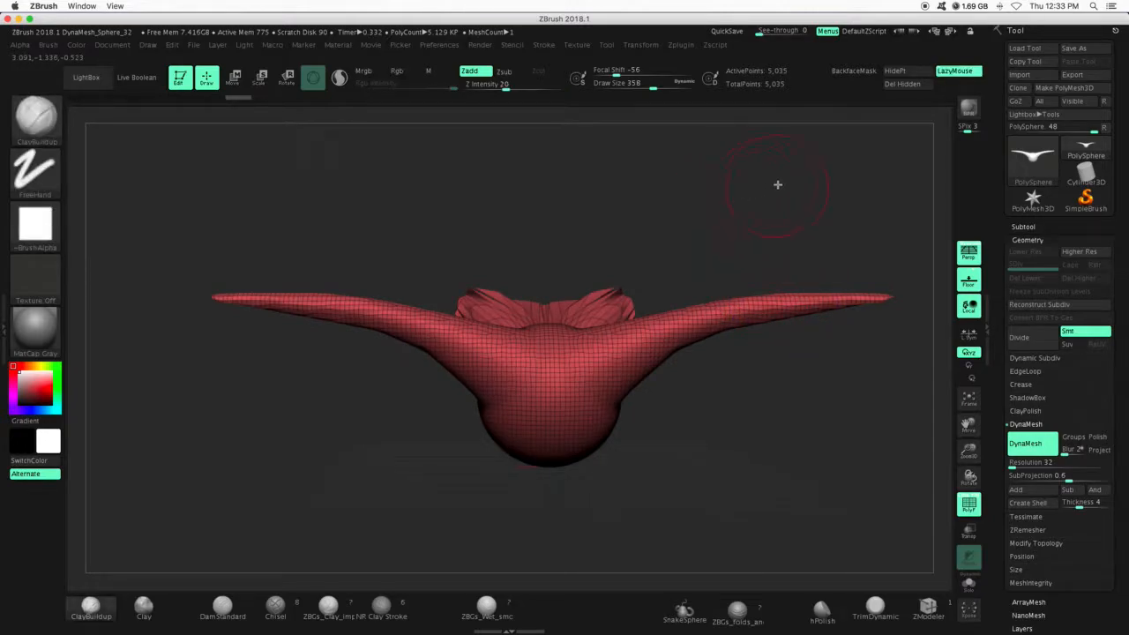
Remesh the stretched back lobes with DynaMesh to even out their polygons
key(ctrl)
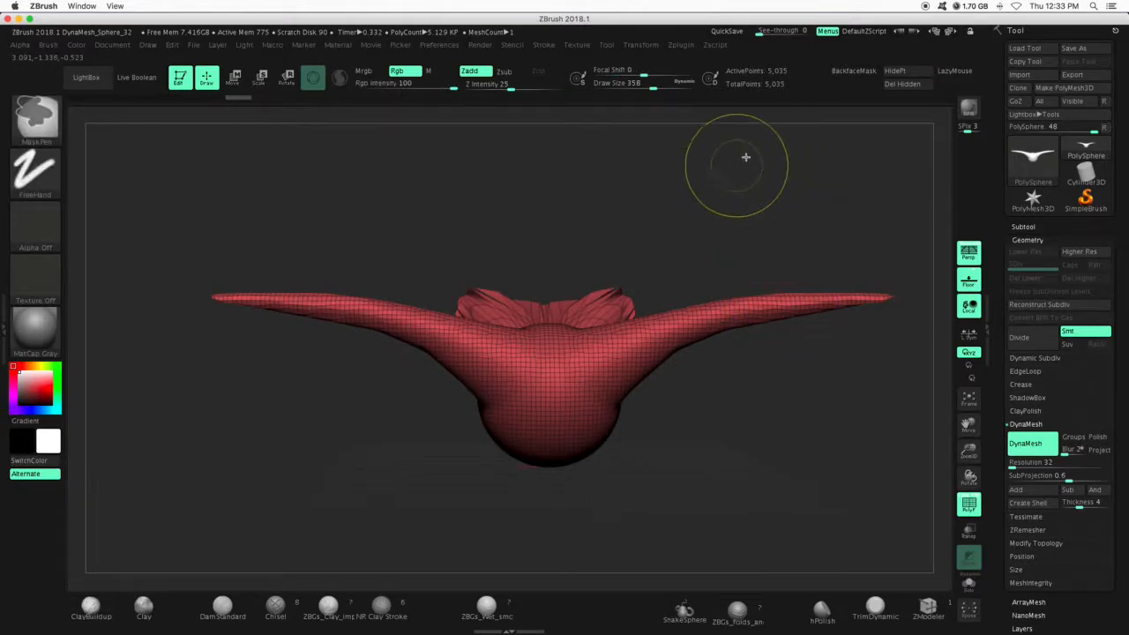
ctrl+drag(803, 147, 675, 237)
drag(734, 202, 693, 376)
mouse_move(765, 390)
mouse_down()
mouse_move(743, 353)
mouse_move(660, 396)
mouse_move(648, 449)
mouse_move(743, 438)
mouse_move(817, 387)
mouse_move(753, 383)
mouse_move(806, 222)
mouse_move(745, 322)
mouse_move(764, 294)
mouse_up()
Smooth the surface of the two remeshed back lobes
key(shift)
shift+drag(608, 295, 592, 312)
drag(757, 264, 647, 298)
mouse_move(600, 320)
shift+mouse_down()
mouse_move(618, 295)
mouse_move(643, 305)
shift+mouse_up()
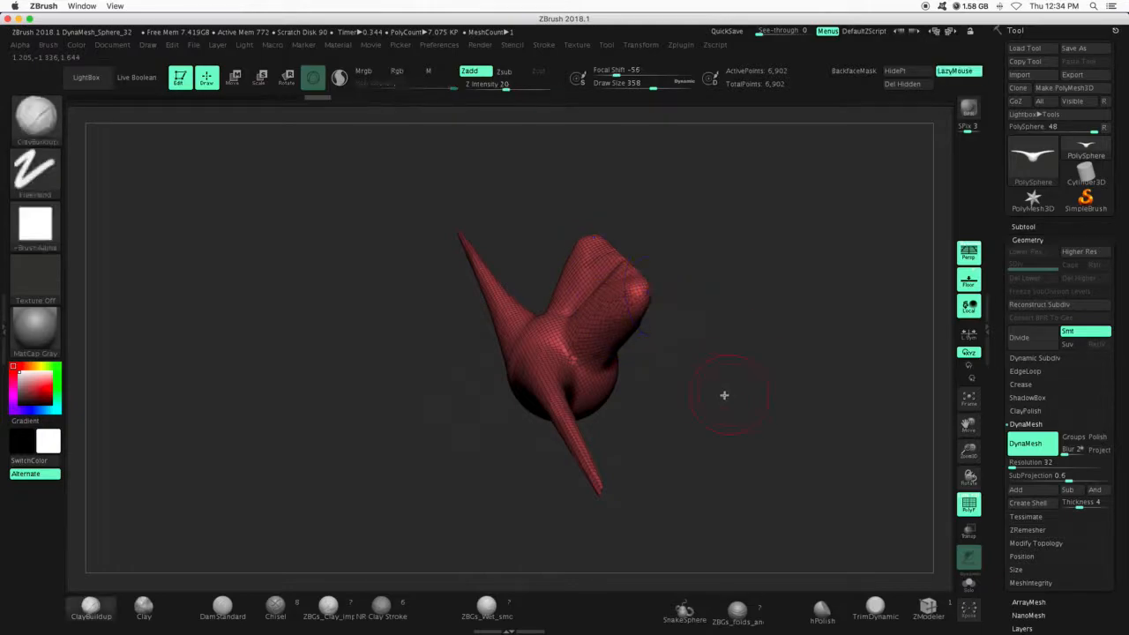
shift+drag(724, 395, 741, 406)
drag(975, 454, 968, 317)
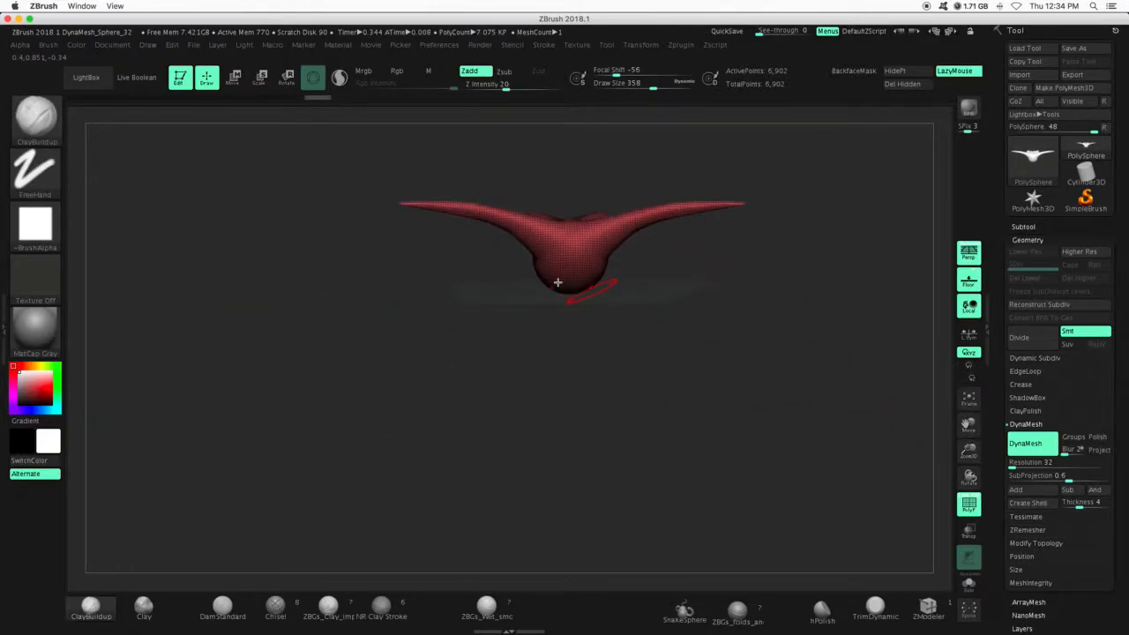
key(b)
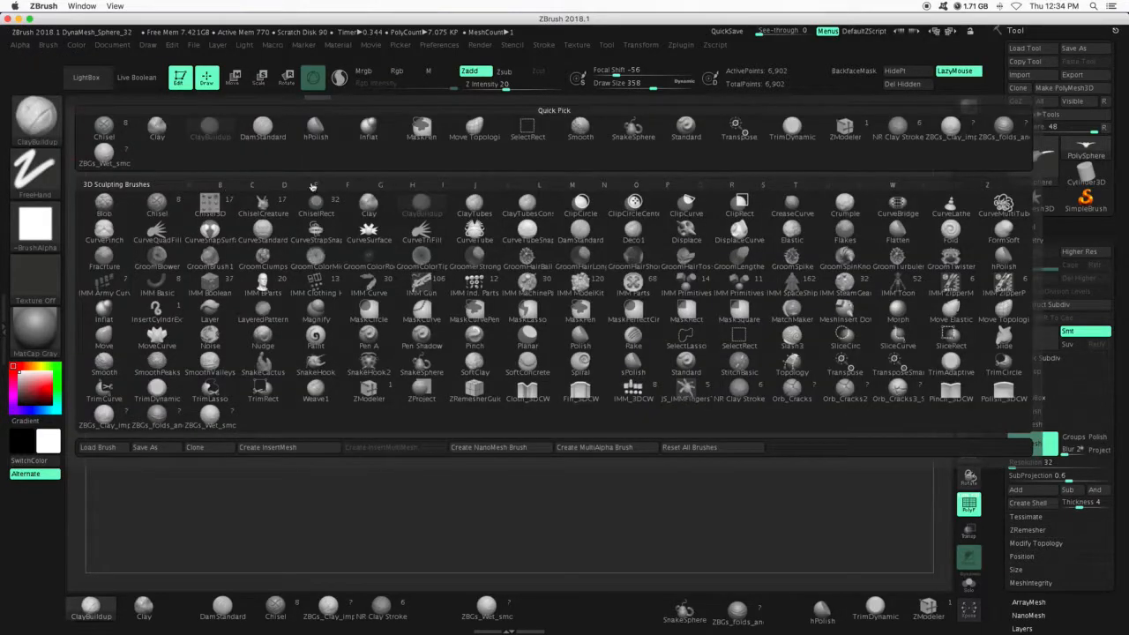
key(m)
key(t)
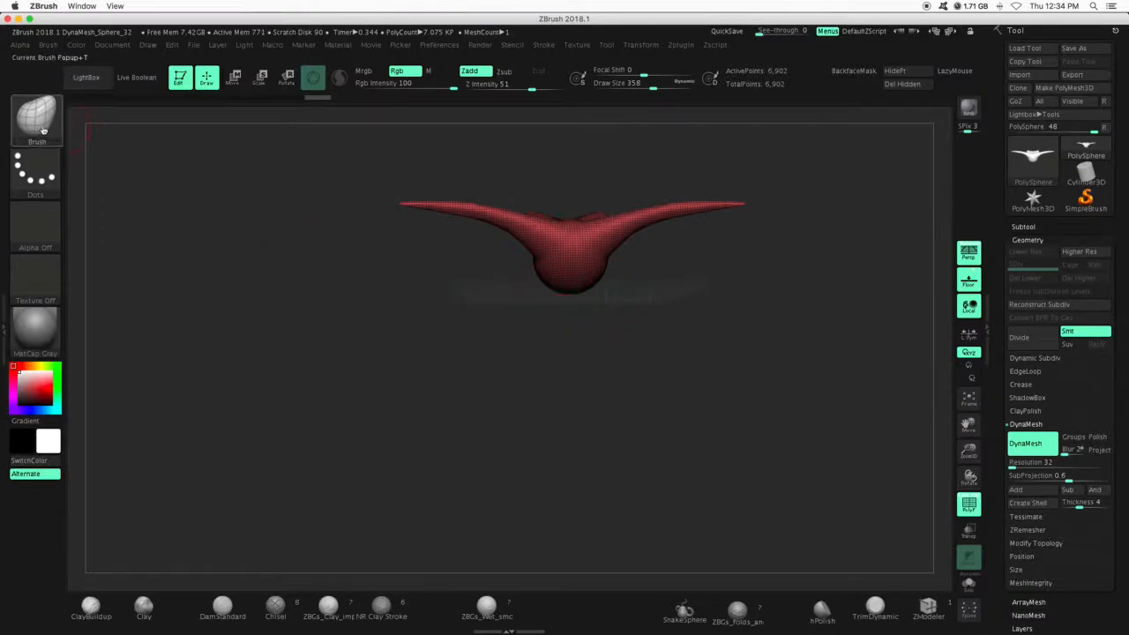
Choose the SnakeHook brush, hide the polyframe and pull two symmetrical legs down and outward from the lower body
key(b)
key(s)
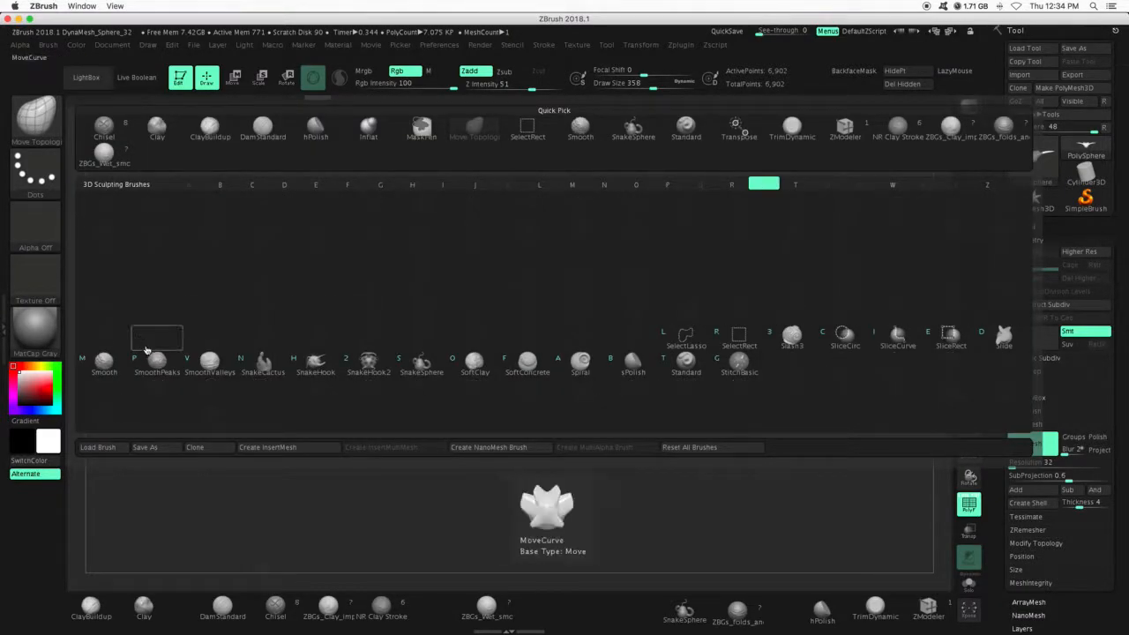
click(316, 361)
drag(969, 451, 969, 472)
drag(969, 425, 914, 448)
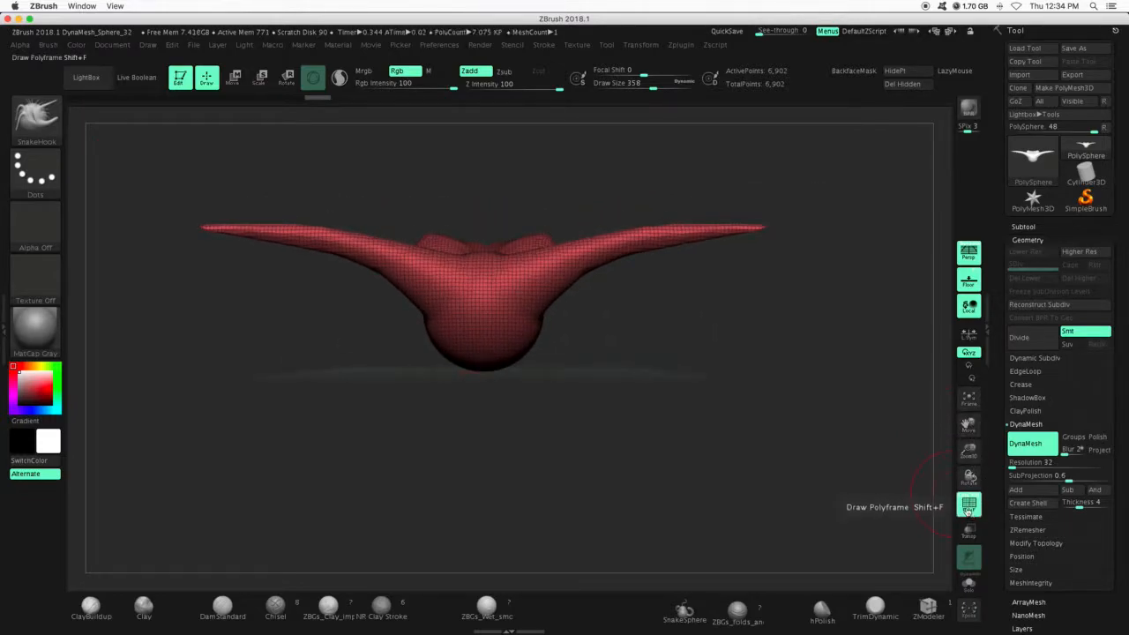
click(969, 506)
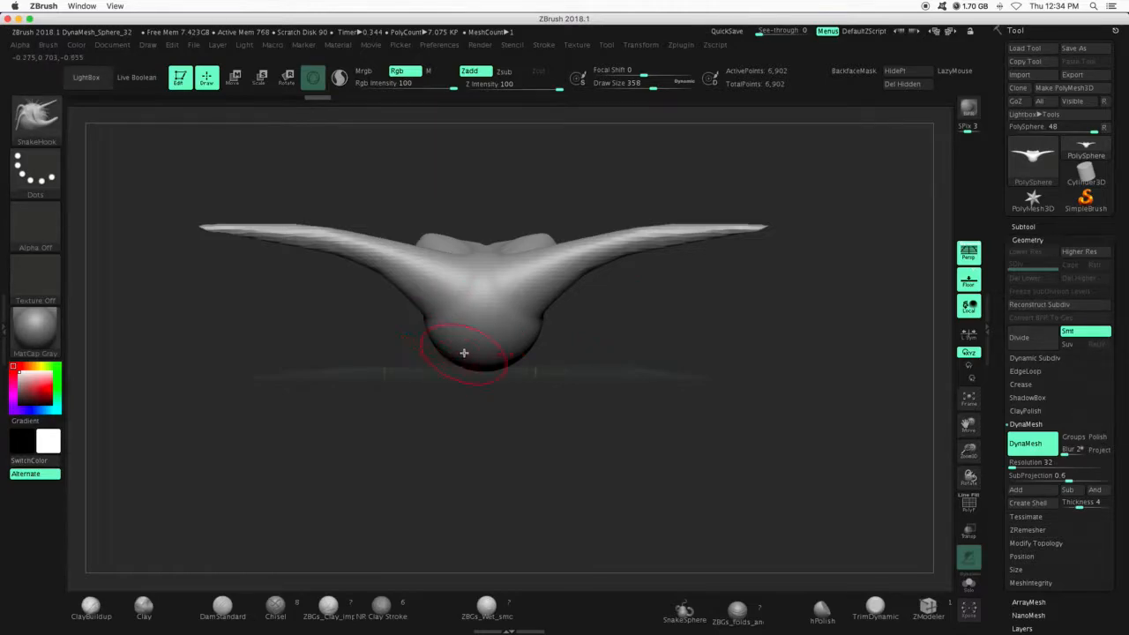
mouse_move(449, 350)
mouse_down()
mouse_move(386, 370)
mouse_move(308, 423)
mouse_move(298, 488)
mouse_up()
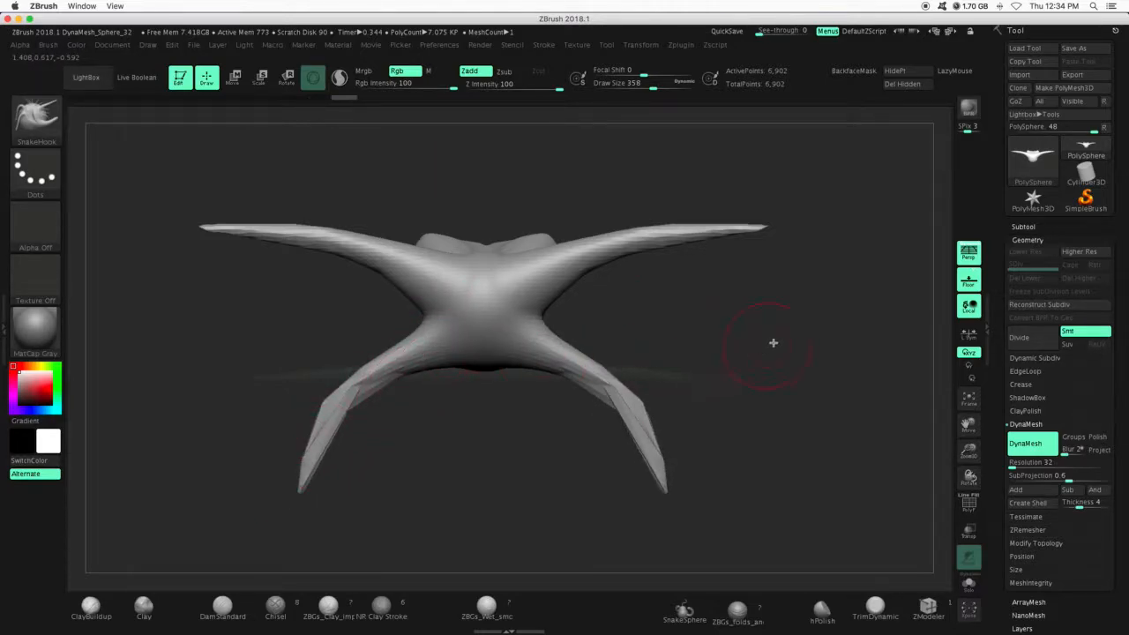
Remesh the new legs with DynaMesh and smooth their surface
key(ctrl)
mouse_move(817, 300)
ctrl+mouse_down()
mouse_move(708, 412)
mouse_move(753, 373)
mouse_move(743, 328)
mouse_move(681, 388)
ctrl+mouse_up()
mouse_move(361, 395)
shift+mouse_down()
mouse_move(320, 454)
mouse_move(353, 401)
shift+mouse_up()
drag(455, 435, 406, 443)
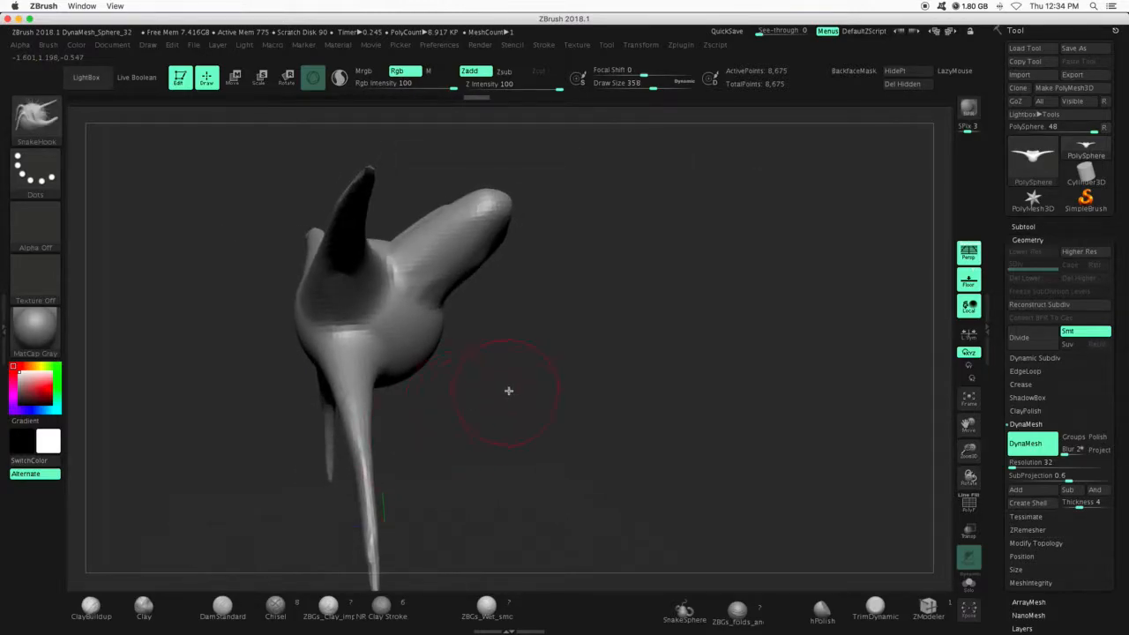
drag(509, 391, 894, 444)
drag(968, 424, 1057, 423)
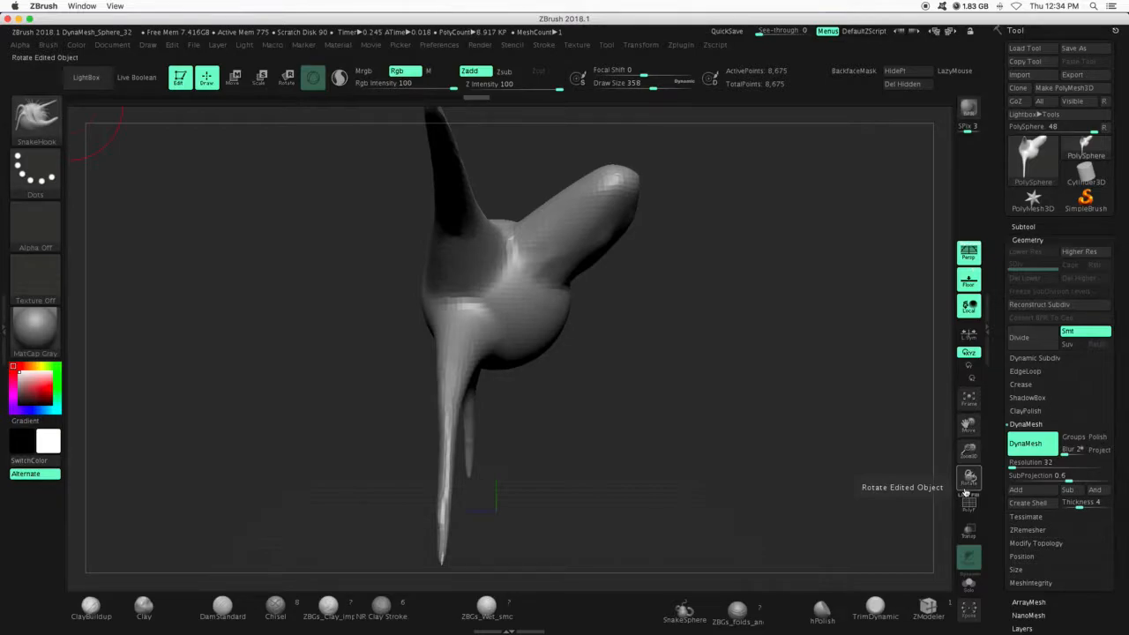
drag(976, 456, 959, 507)
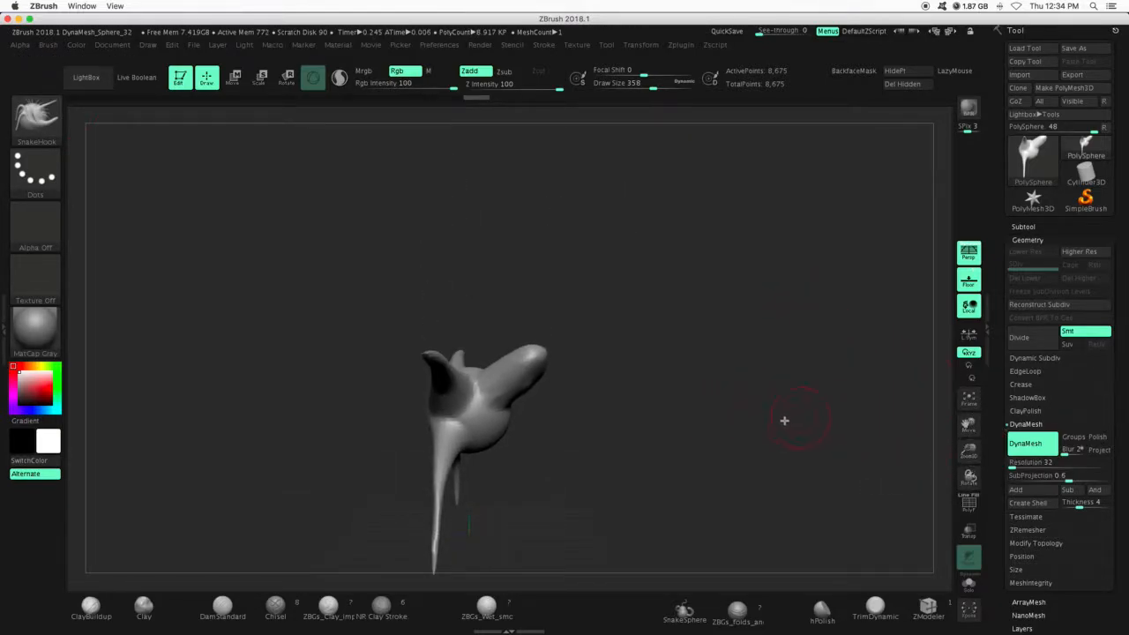
Undo the limb and lobe sculpting all the way back to the plain sphere
key(ctrl)
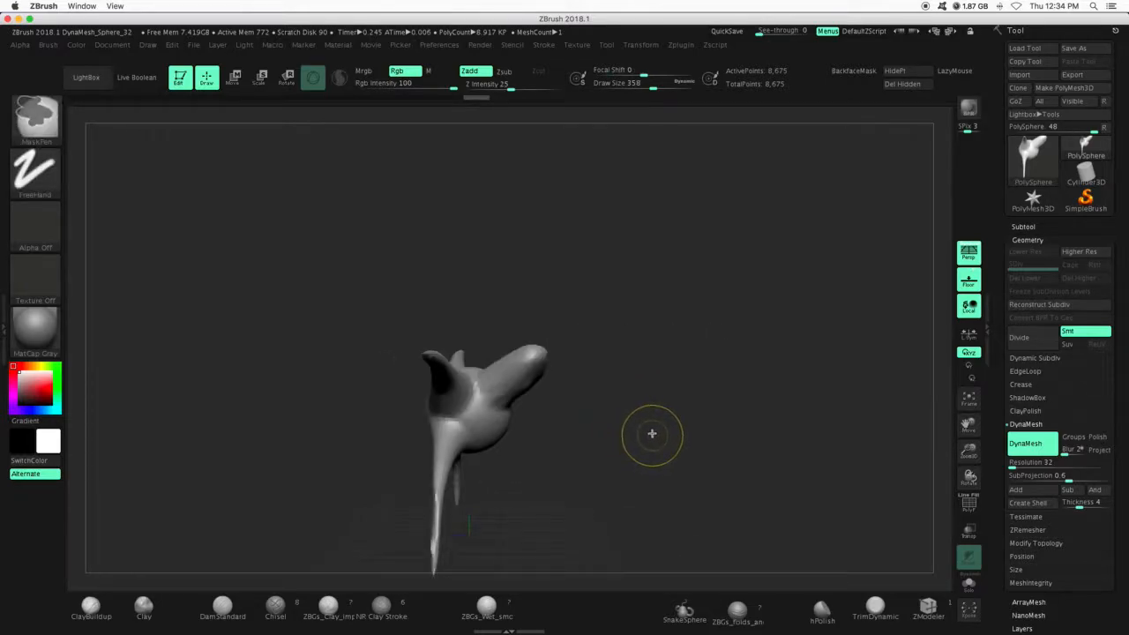
key(ctrl+z)
key(ctrl+z)
key(ctrl+z)
key(ctrl+z)
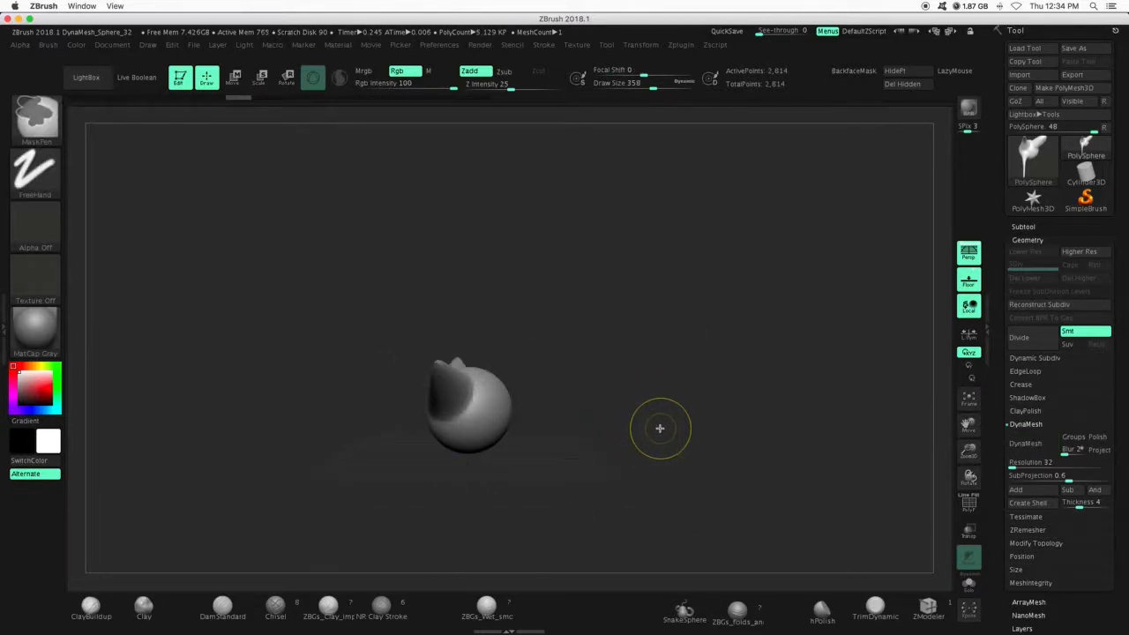
key(ctrl+z)
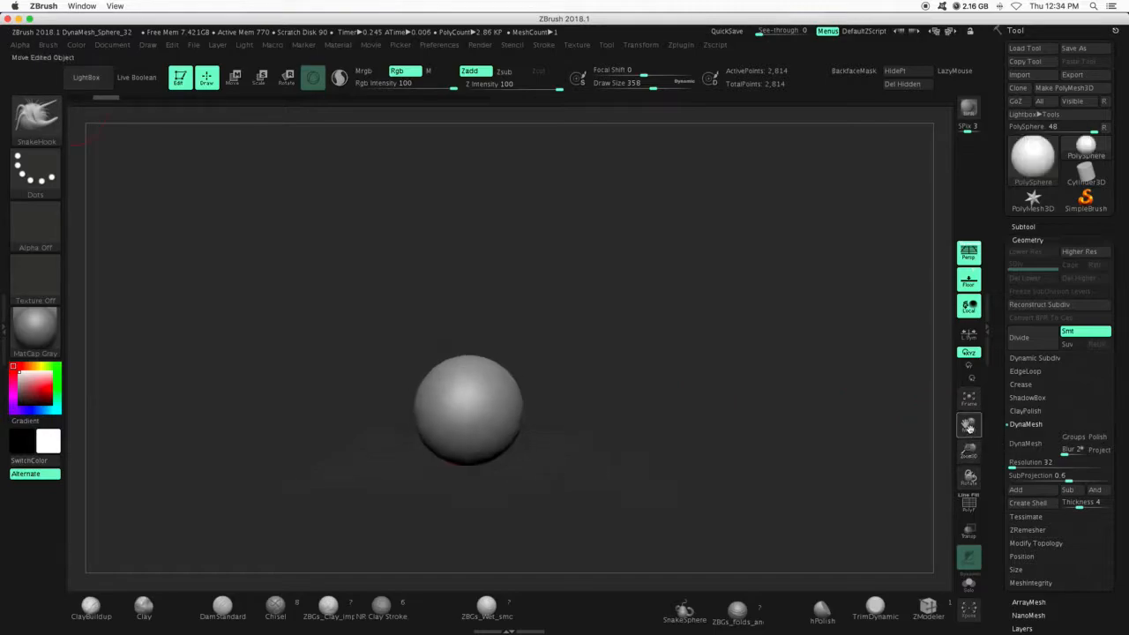
Choose the Move Topological brush, set its draw size to 1000 and stretch the sphere upward into an elongated, bent head form
drag(970, 427, 988, 365)
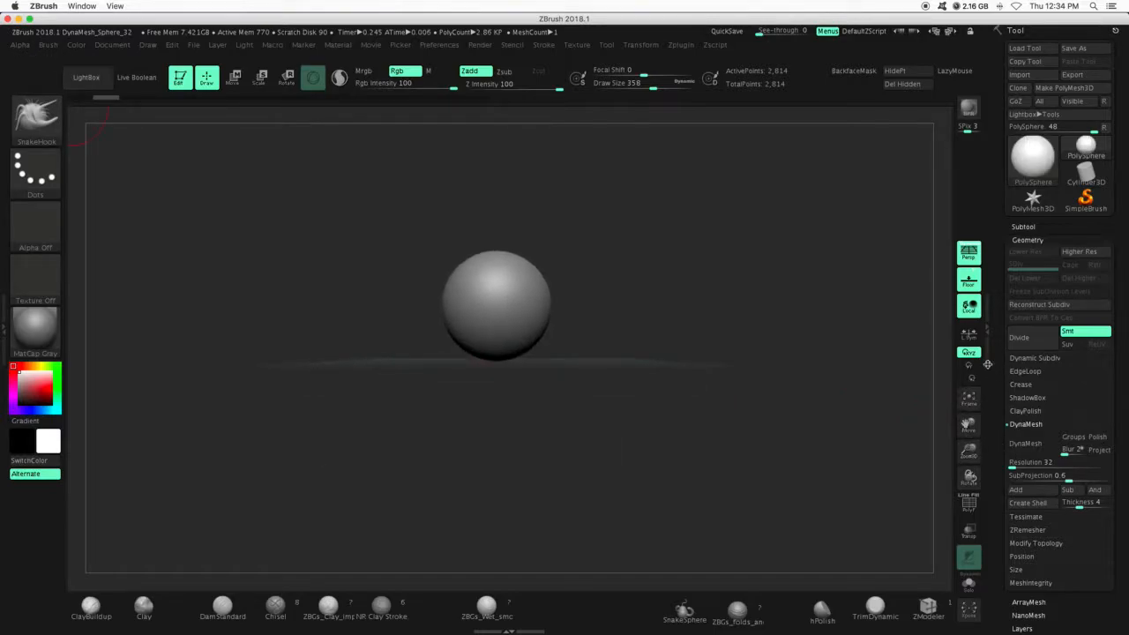
click(37, 132)
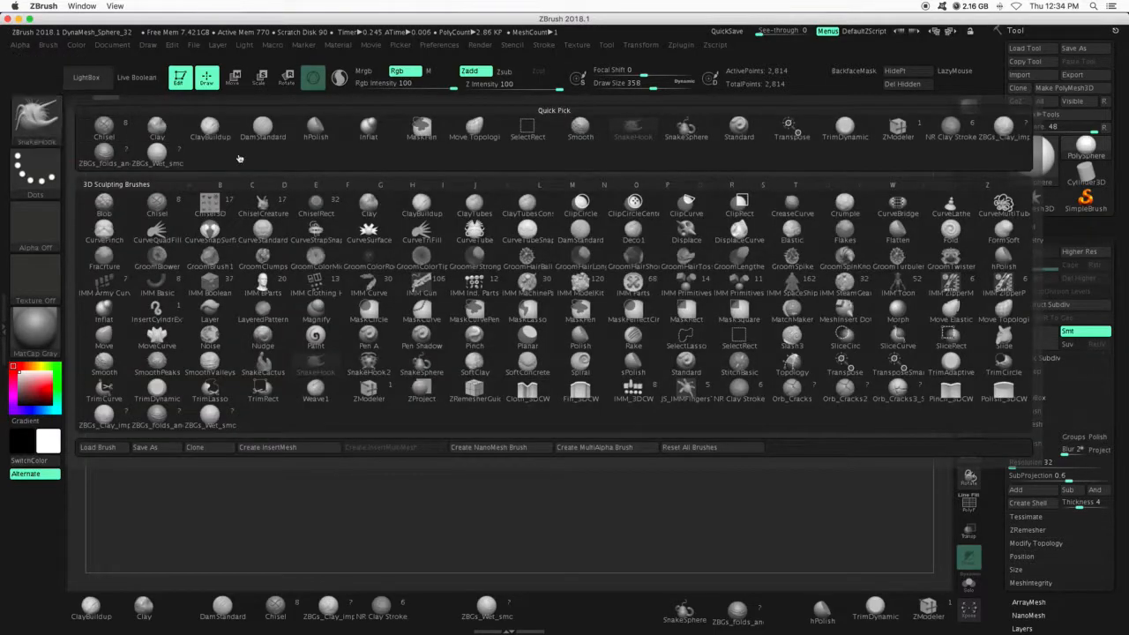
click(472, 130)
drag(660, 86, 695, 164)
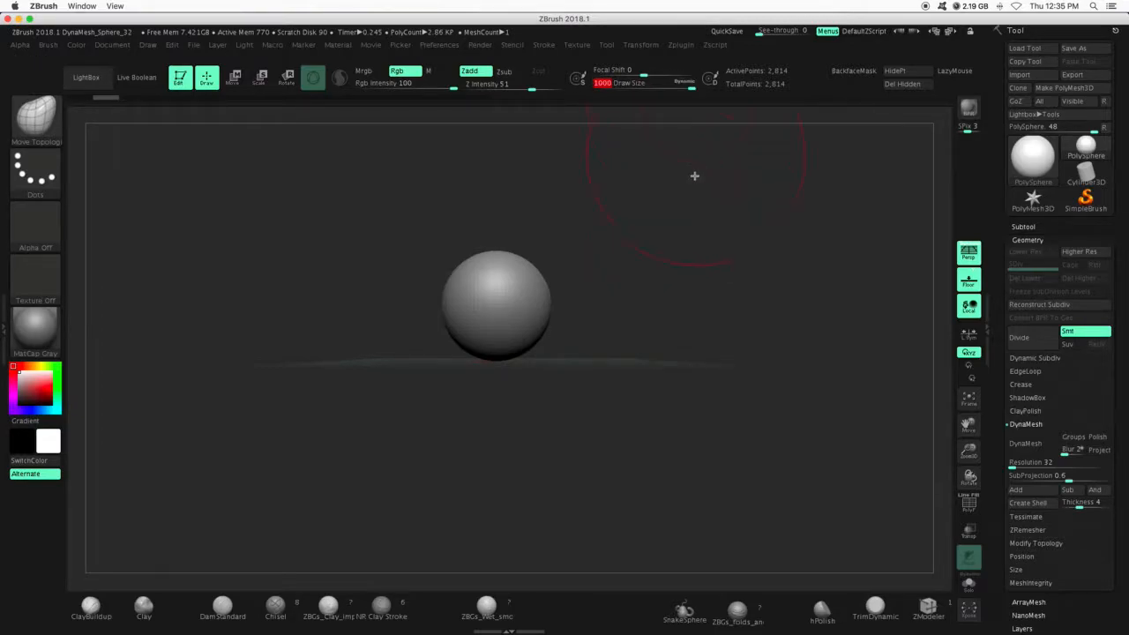
drag(969, 426, 969, 441)
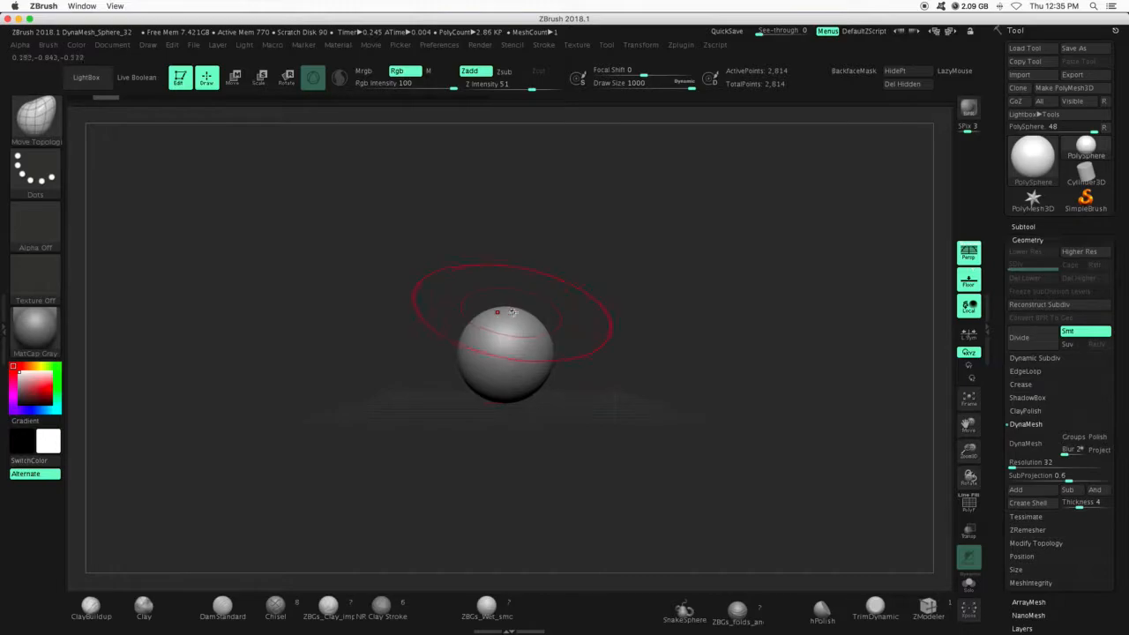
mouse_move(533, 208)
mouse_down()
mouse_move(547, 202)
mouse_move(575, 229)
mouse_move(502, 224)
mouse_move(439, 250)
mouse_up()
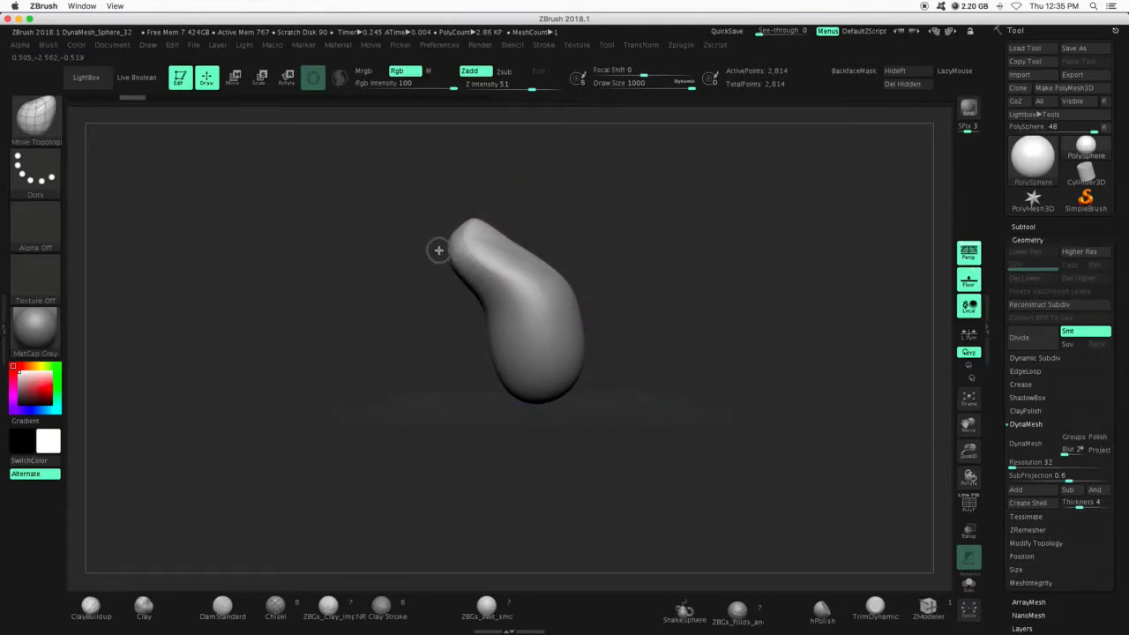
drag(531, 246, 608, 202)
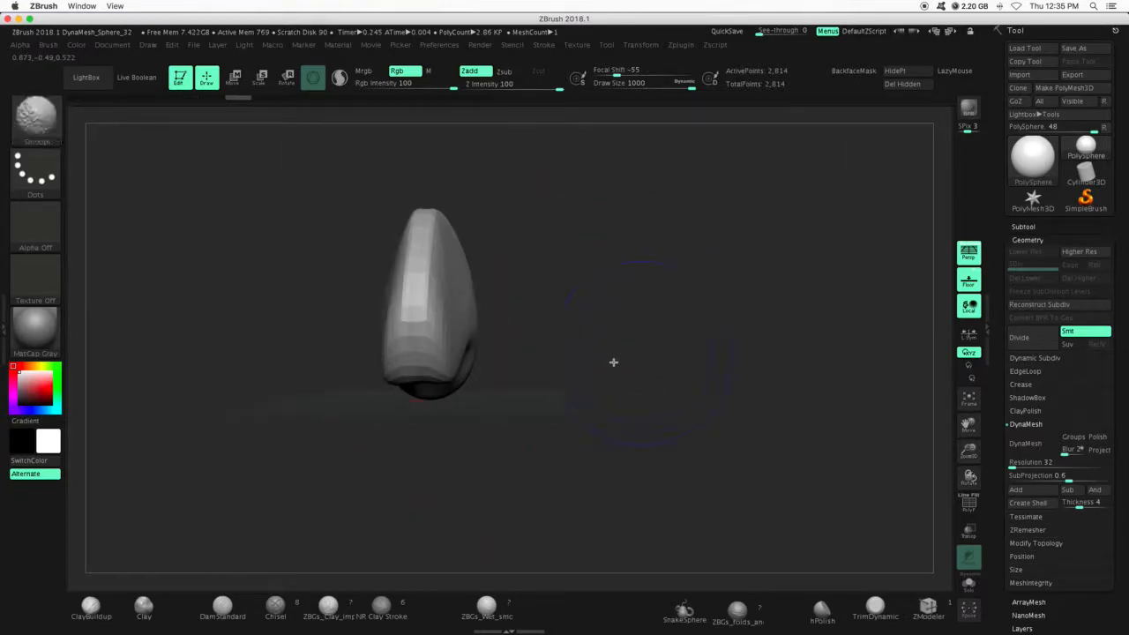
Pull a snout, neck and flared shoulders out of the stretched form to rough out a bust, smoothing between pulls
drag(474, 371, 618, 399)
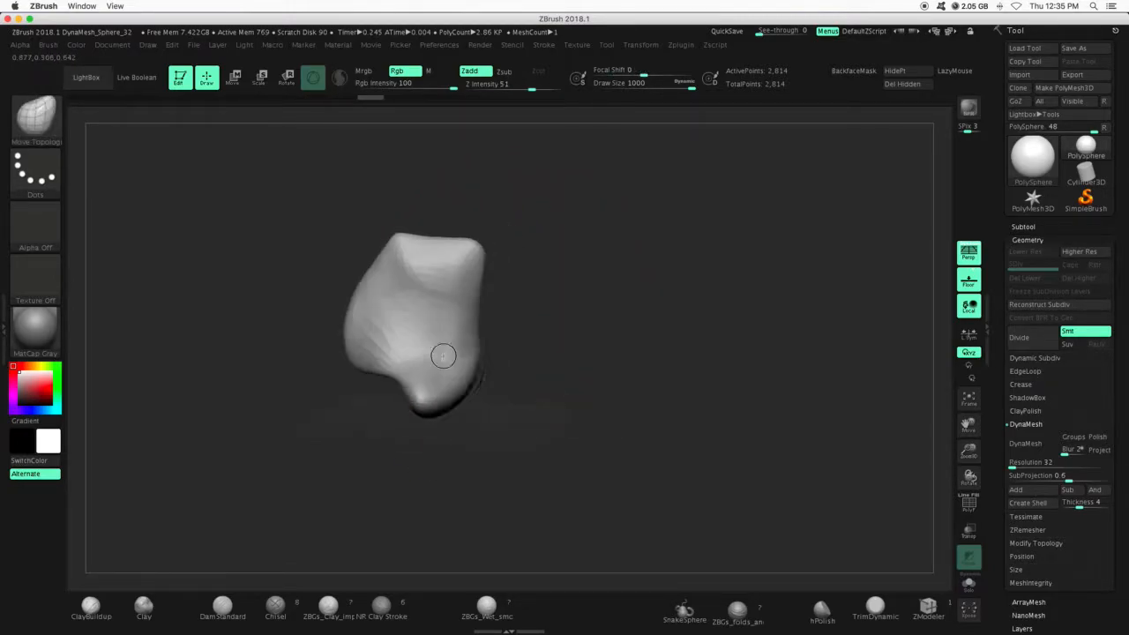
drag(442, 353, 455, 392)
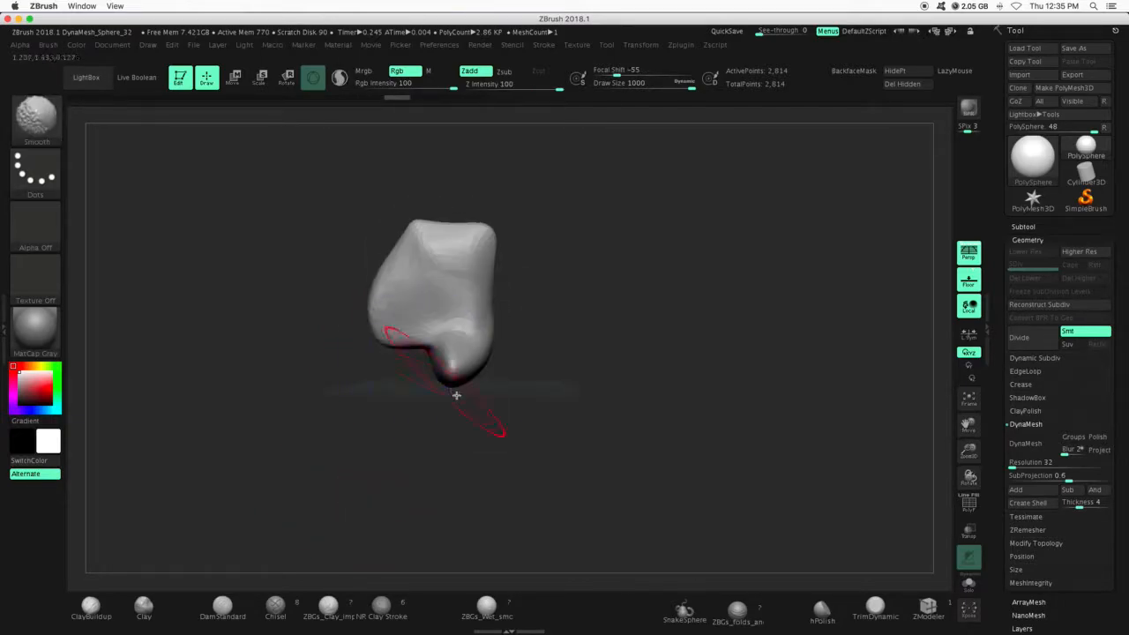
shift+drag(551, 377, 527, 373)
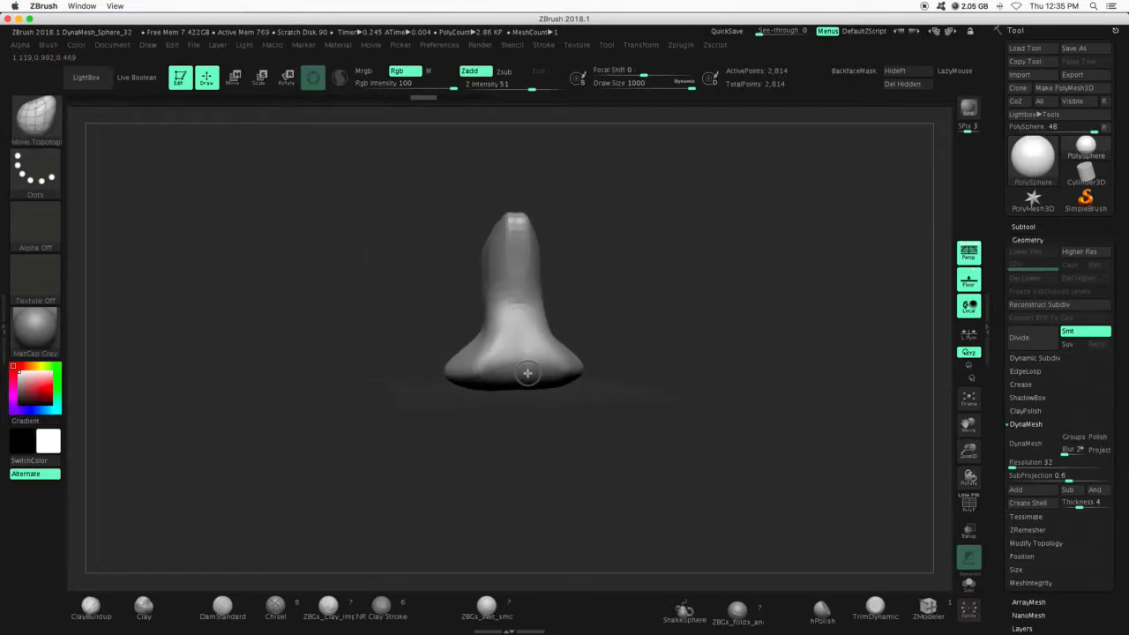
mouse_move(471, 426)
shift+mouse_down()
mouse_move(517, 418)
mouse_move(497, 432)
mouse_move(513, 414)
shift+mouse_up()
mouse_move(590, 429)
mouse_down()
mouse_move(547, 433)
mouse_move(573, 405)
mouse_up()
mouse_move(661, 340)
mouse_down()
mouse_move(678, 338)
mouse_move(618, 344)
mouse_up()
drag(453, 353, 511, 304)
mouse_move(431, 309)
mouse_down()
mouse_move(401, 353)
mouse_move(432, 328)
mouse_up()
drag(378, 391, 476, 360)
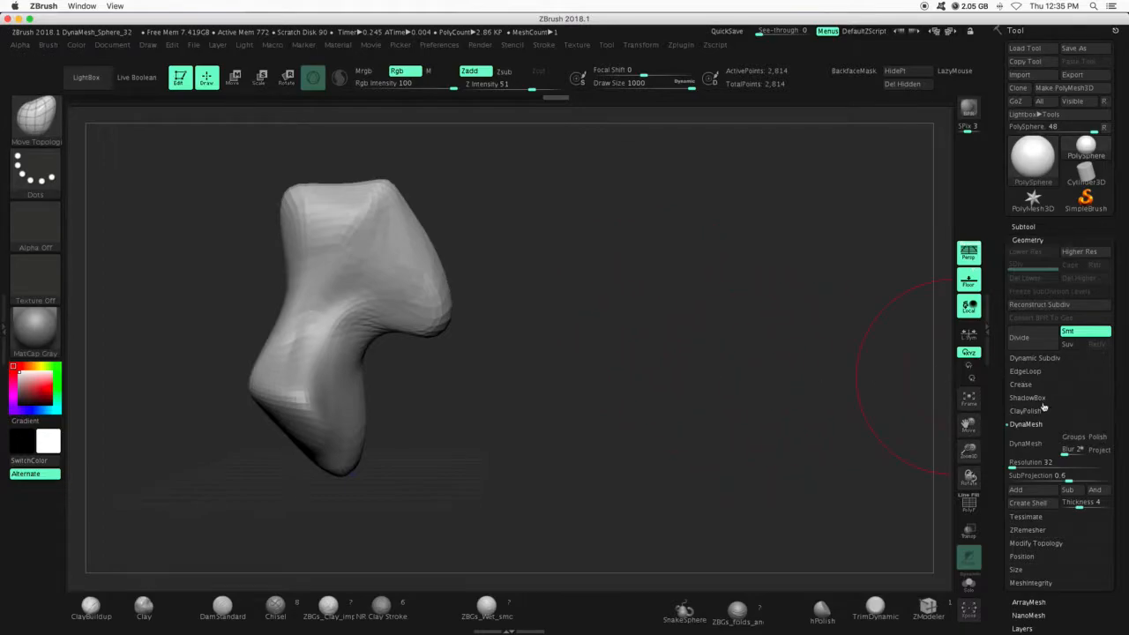
Turn on DynaMesh at resolution 32 for the roughed-out bust and smooth the head's surface
click(1033, 446)
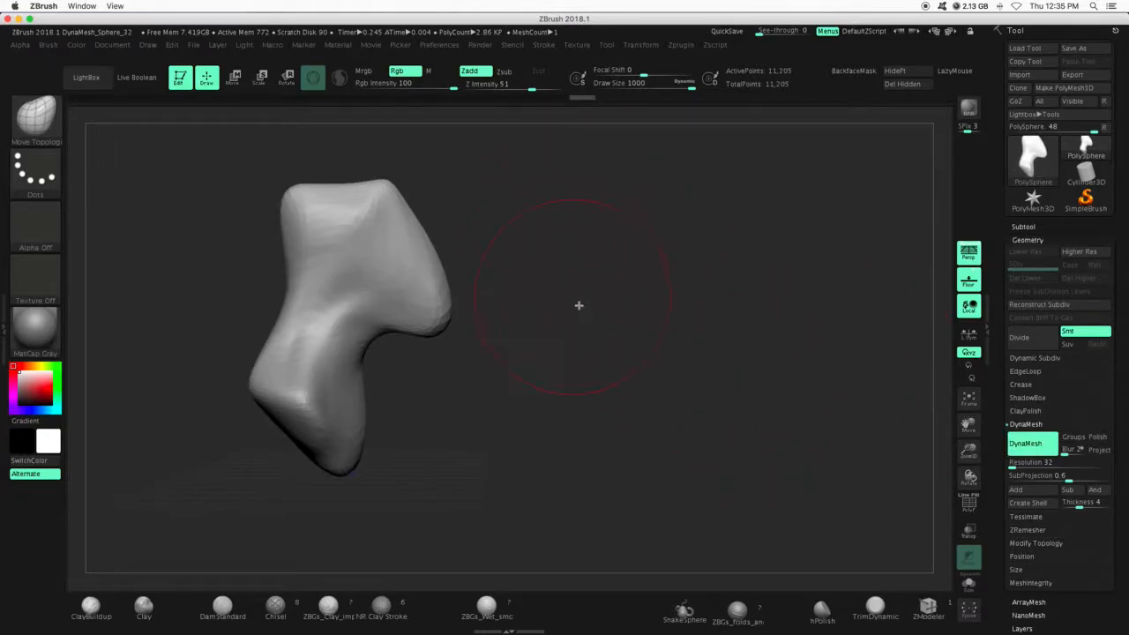
shift+drag(575, 300, 538, 292)
shift+drag(430, 266, 418, 328)
mouse_move(529, 370)
mouse_down()
mouse_move(585, 320)
mouse_move(573, 291)
mouse_up()
shift+drag(396, 239, 423, 205)
Set the draw size to 533 and pull out a crest, a rear horn and symmetrical cheek points on the head
drag(691, 88, 666, 88)
drag(414, 203, 426, 174)
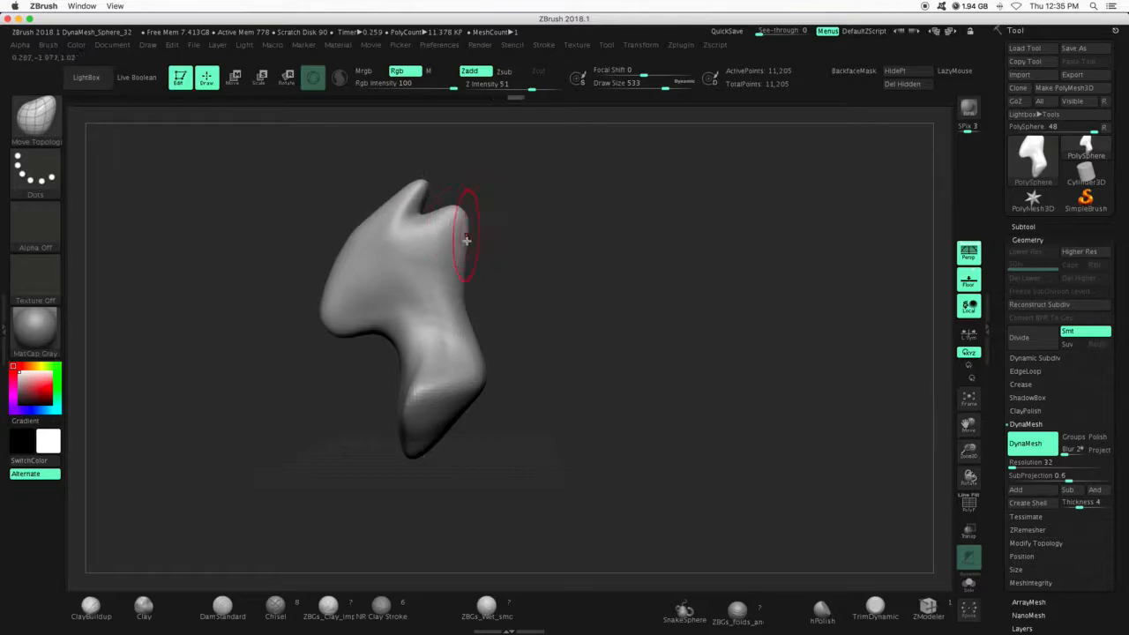
drag(458, 211, 490, 221)
mouse_move(452, 259)
mouse_down()
mouse_move(527, 273)
mouse_move(534, 260)
mouse_move(456, 277)
mouse_move(518, 280)
mouse_move(532, 268)
mouse_move(453, 279)
mouse_up()
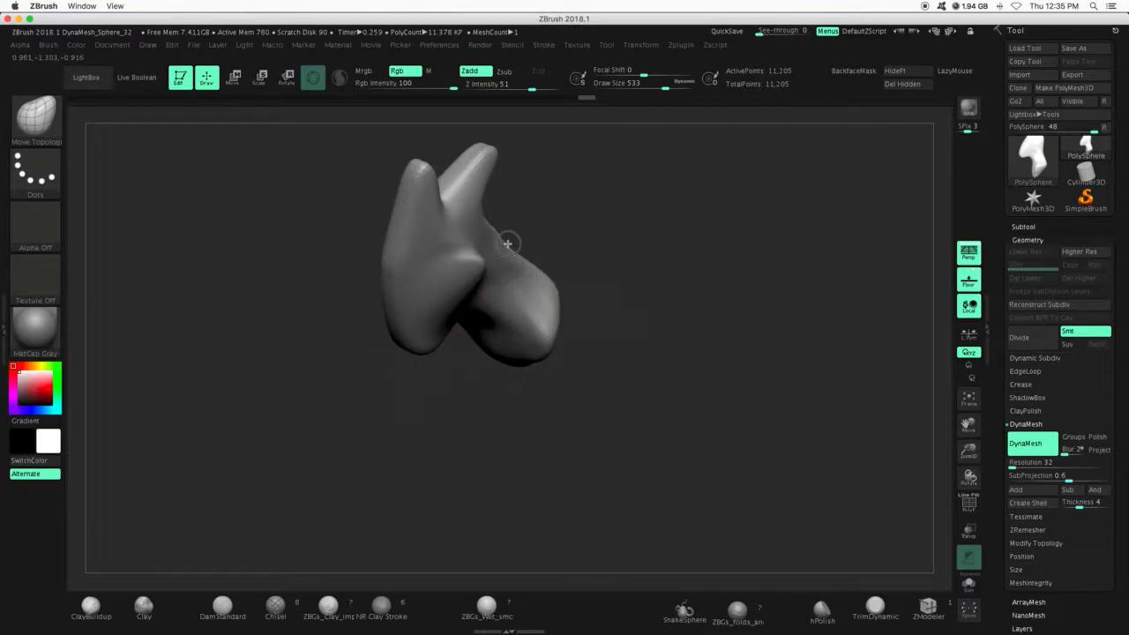
drag(579, 250, 605, 279)
drag(479, 396, 497, 355)
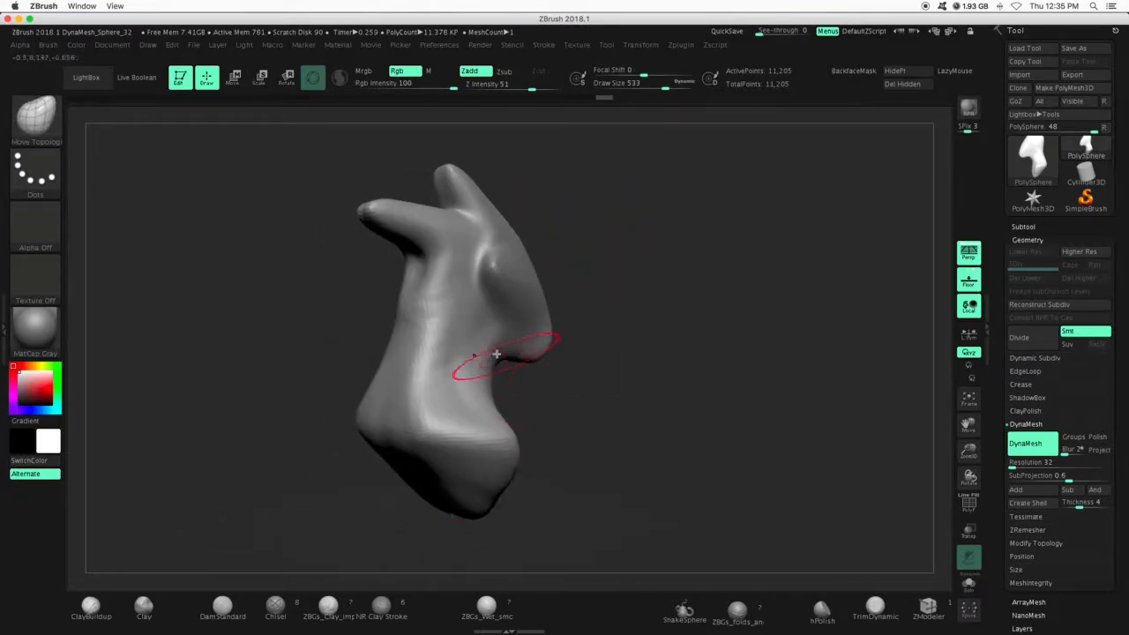
drag(426, 321, 457, 315)
drag(573, 379, 594, 414)
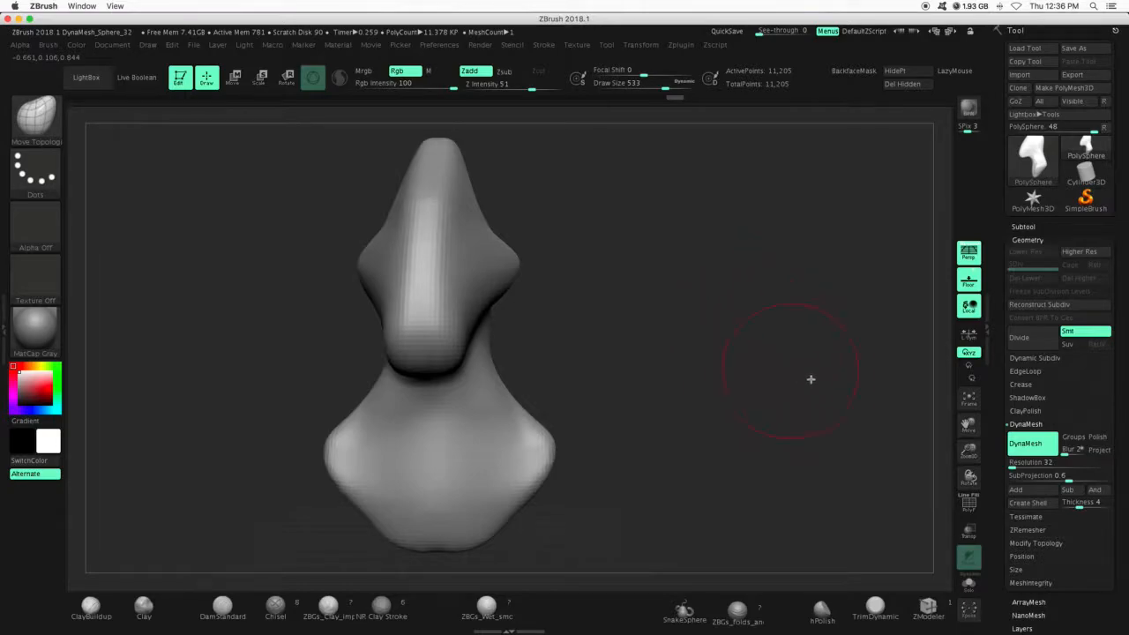
Pull a pointed hump out of the upper back, then set the draw size to 704 and refine the shoulder shape
drag(969, 453, 897, 389)
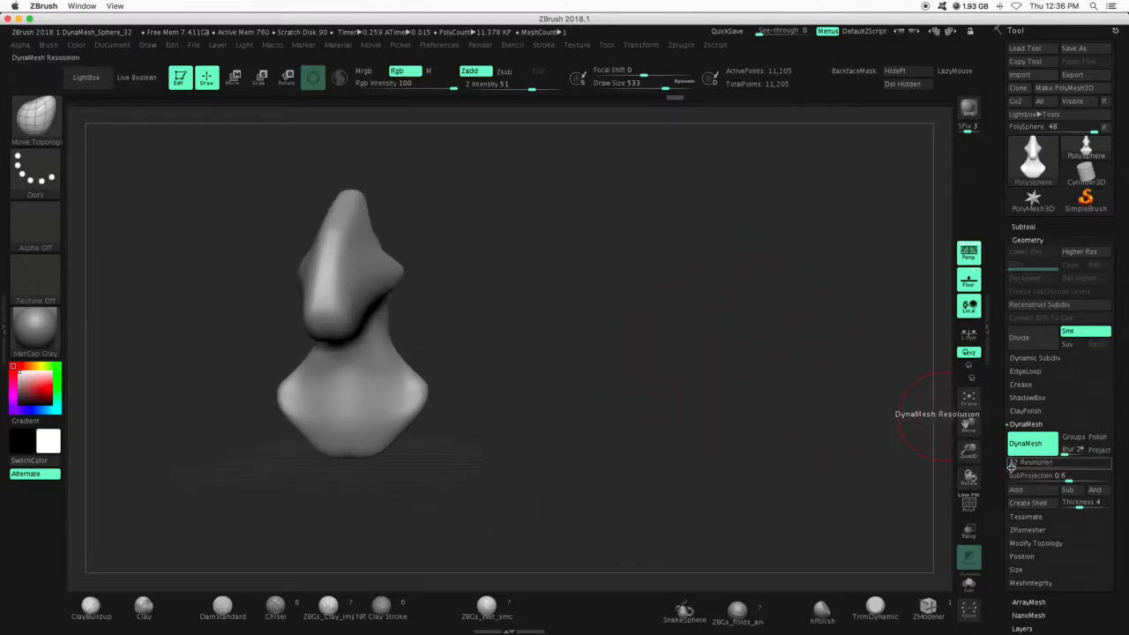
drag(663, 373, 604, 387)
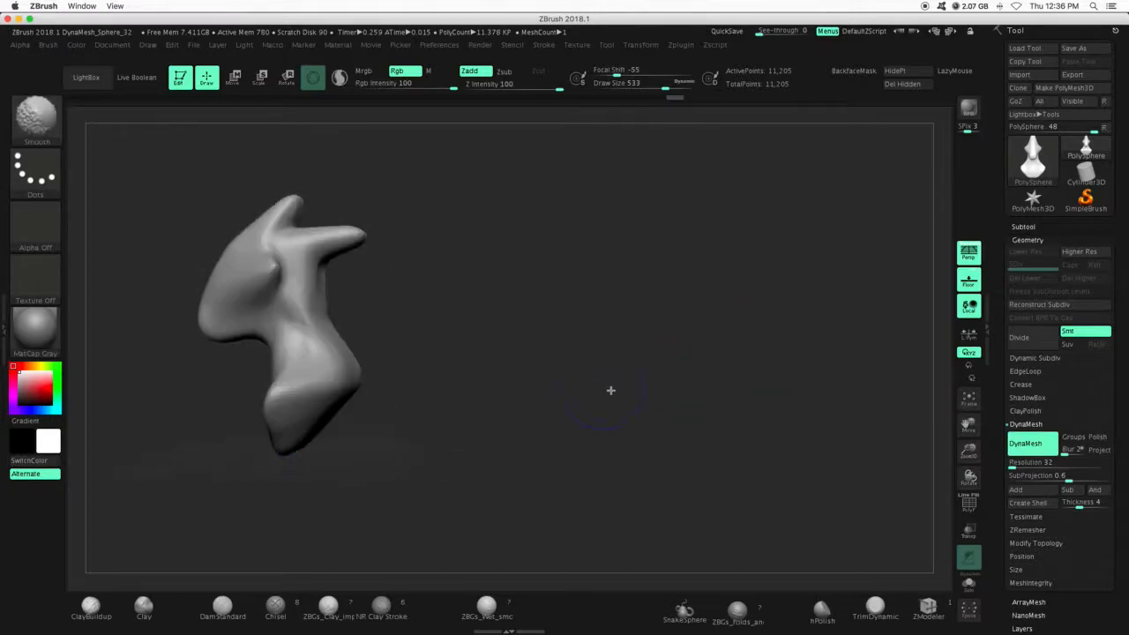
drag(969, 451, 969, 469)
drag(969, 424, 1036, 418)
mouse_move(493, 346)
mouse_down()
mouse_move(504, 327)
mouse_move(567, 305)
mouse_up()
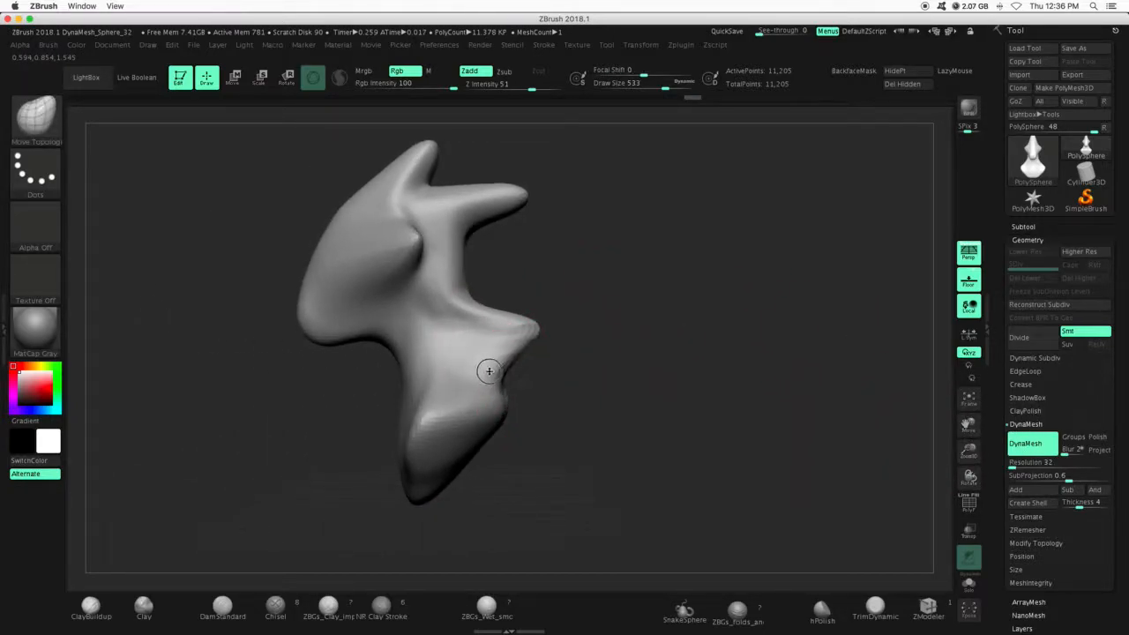
mouse_move(538, 385)
mouse_down()
mouse_move(469, 421)
mouse_move(512, 415)
mouse_up()
key(ctrl+z)
drag(665, 86, 676, 86)
drag(499, 455, 610, 442)
shift+drag(530, 325, 504, 315)
drag(621, 325, 679, 307)
Choose the ClayBuildup brush at draw size 299 and sculpt symmetrical eye sockets and brow ridges on the head
click(37, 121)
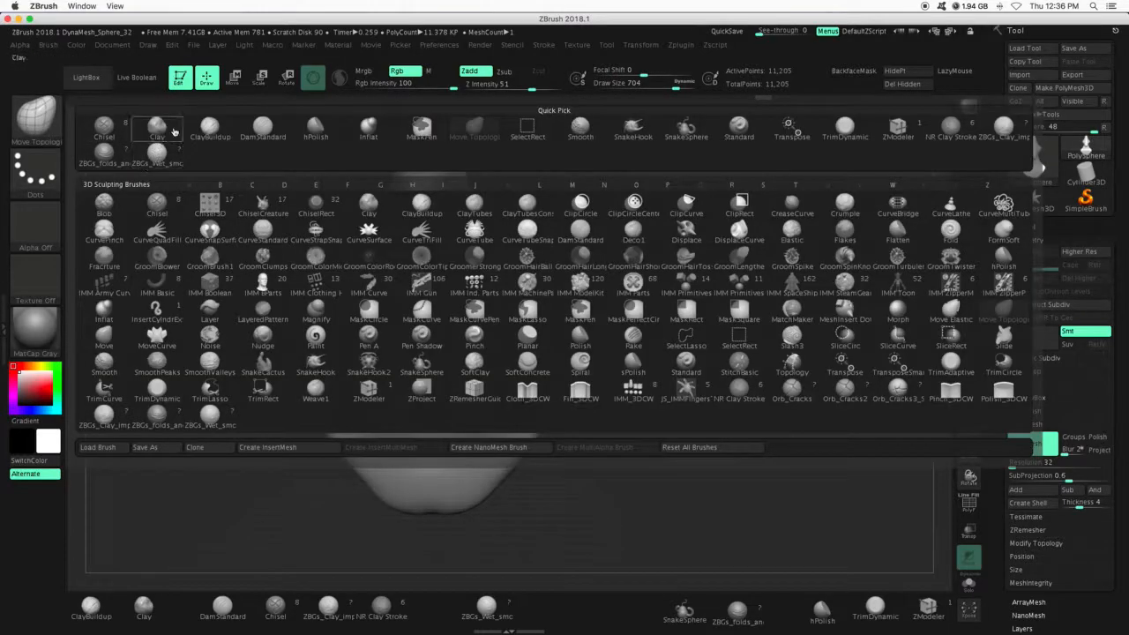
click(210, 128)
drag(654, 87, 649, 85)
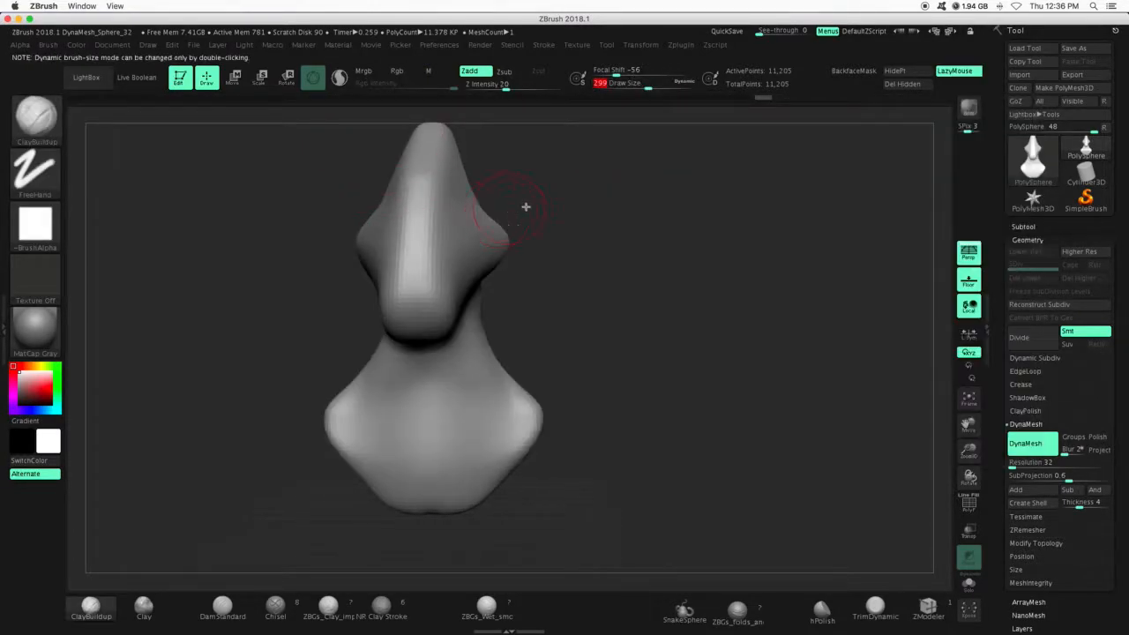
drag(524, 206, 537, 213)
mouse_move(401, 249)
mouse_down()
mouse_move(388, 235)
mouse_move(425, 226)
mouse_up()
mouse_move(573, 216)
mouse_down()
mouse_move(605, 206)
mouse_move(583, 244)
mouse_up()
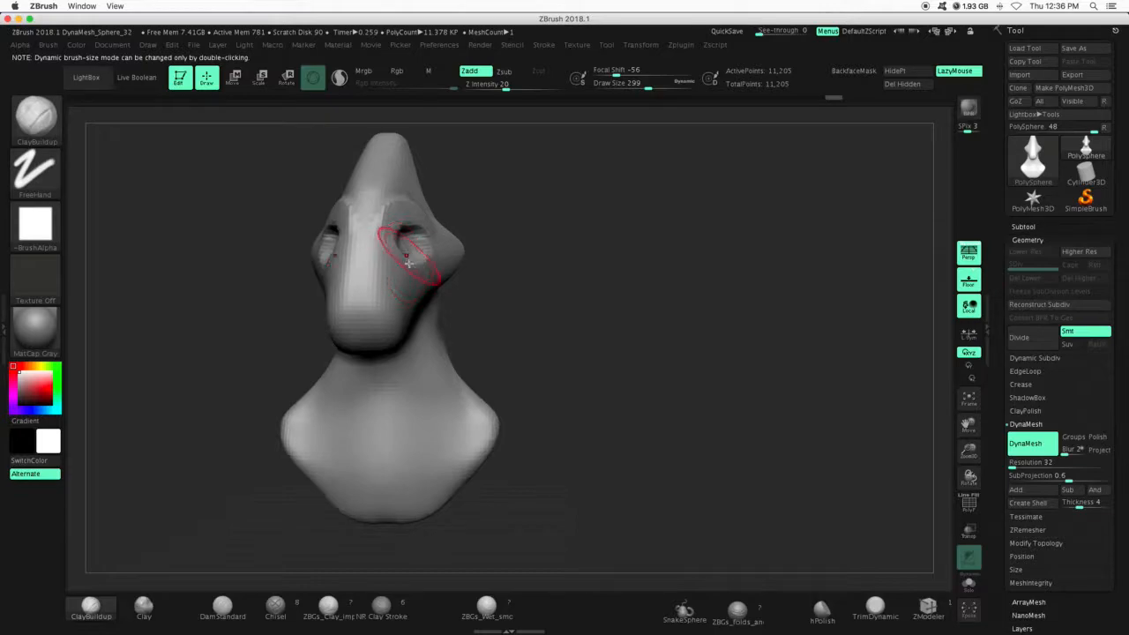
Set the draw size to 145 and sculpt symmetrical nostrils into the end of the snout
drag(382, 321, 384, 318)
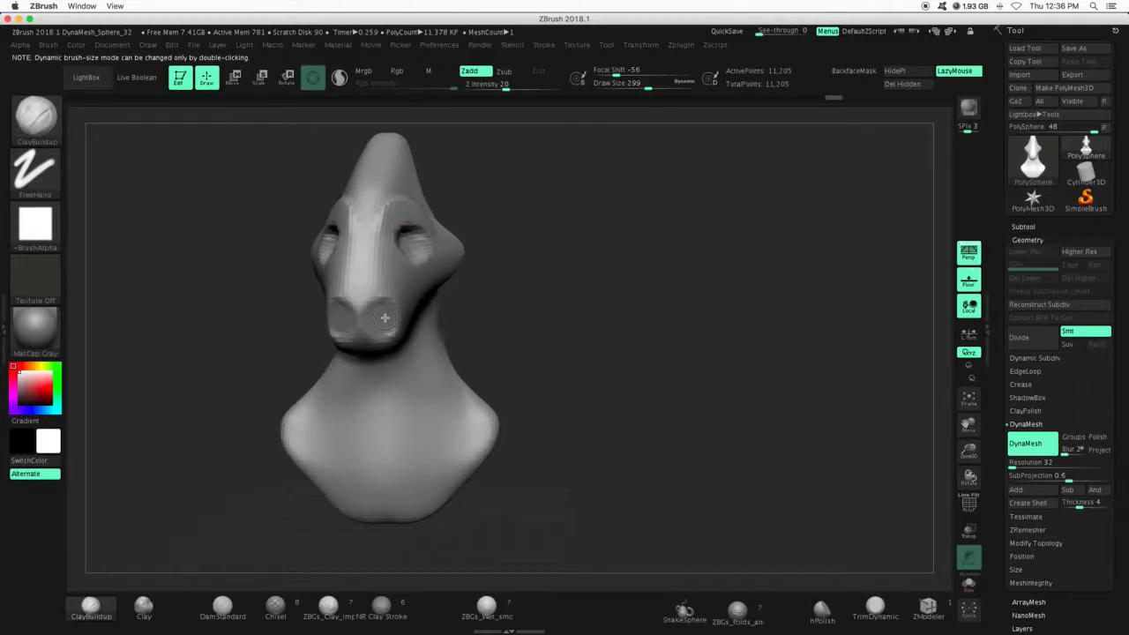
mouse_move(549, 308)
mouse_down()
mouse_move(497, 312)
mouse_move(429, 383)
mouse_move(426, 332)
mouse_up()
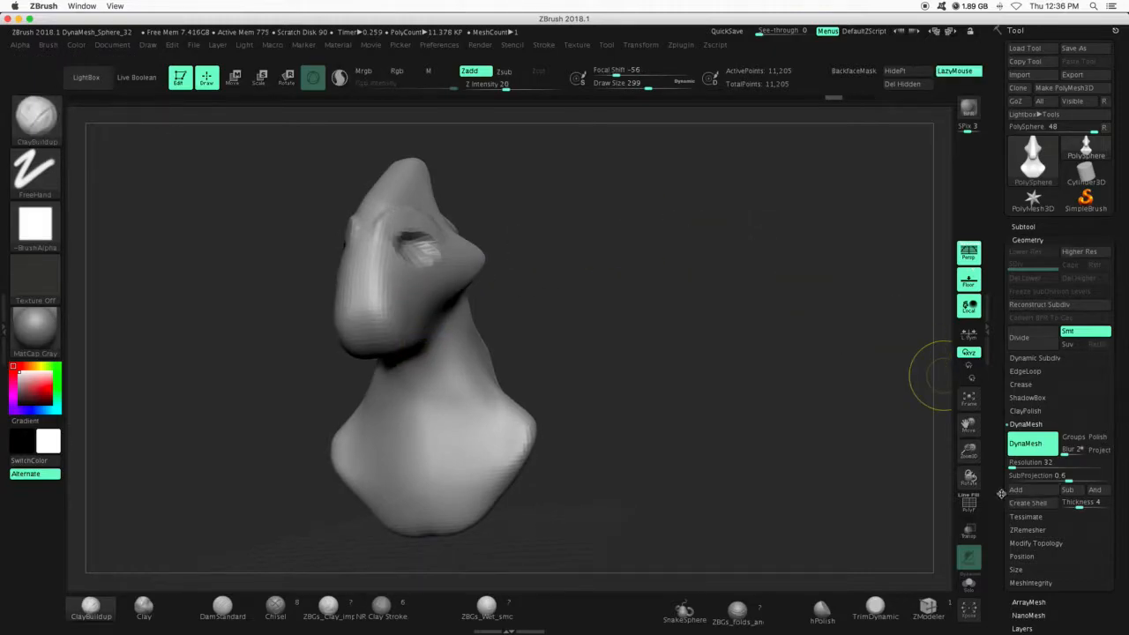
drag(969, 452, 1004, 412)
drag(649, 84, 630, 83)
drag(383, 320, 406, 294)
Build up horizontal rib-like ridges across the front of the chest with ClayBuildup
mouse_move(628, 287)
mouse_down()
mouse_move(374, 406)
mouse_move(461, 369)
mouse_up()
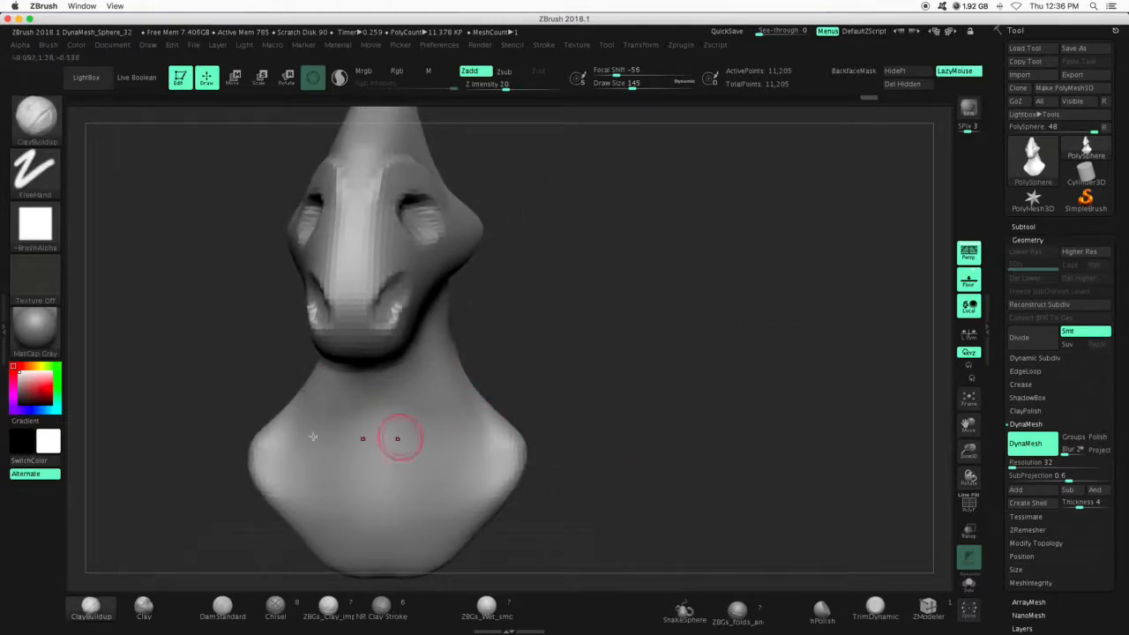
drag(281, 436, 489, 435)
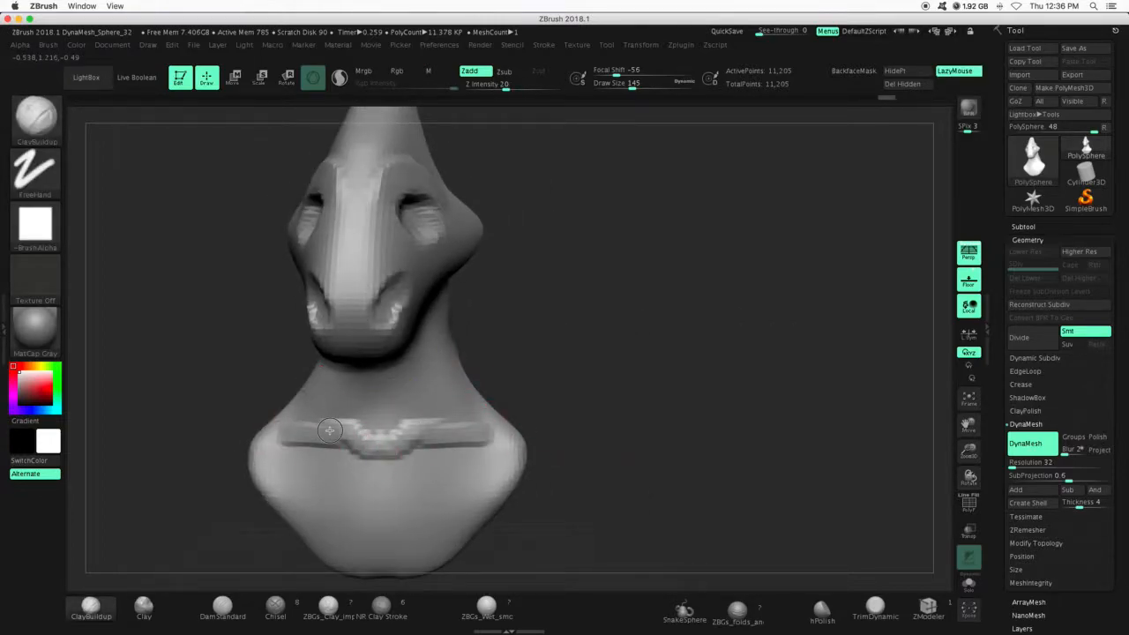
mouse_move(340, 441)
mouse_down()
mouse_move(292, 502)
mouse_move(442, 503)
mouse_move(356, 518)
mouse_move(265, 471)
mouse_move(468, 476)
mouse_move(373, 481)
mouse_move(407, 496)
mouse_move(383, 462)
mouse_move(379, 562)
mouse_move(480, 473)
mouse_move(465, 490)
mouse_move(497, 517)
mouse_move(550, 491)
mouse_move(601, 349)
mouse_up()
Set the draw size to 305 and build up muscle forms along the sides of the neck, shoulders and back
drag(623, 79, 648, 88)
mouse_move(466, 341)
mouse_down()
mouse_move(466, 416)
mouse_move(469, 335)
mouse_up()
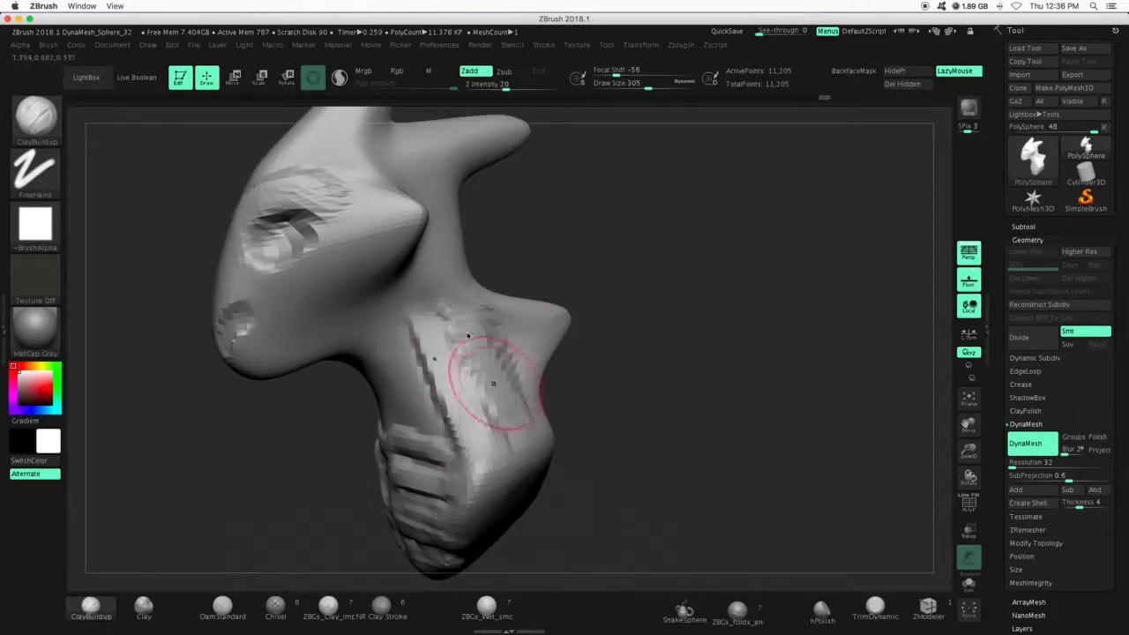
drag(468, 335, 461, 323)
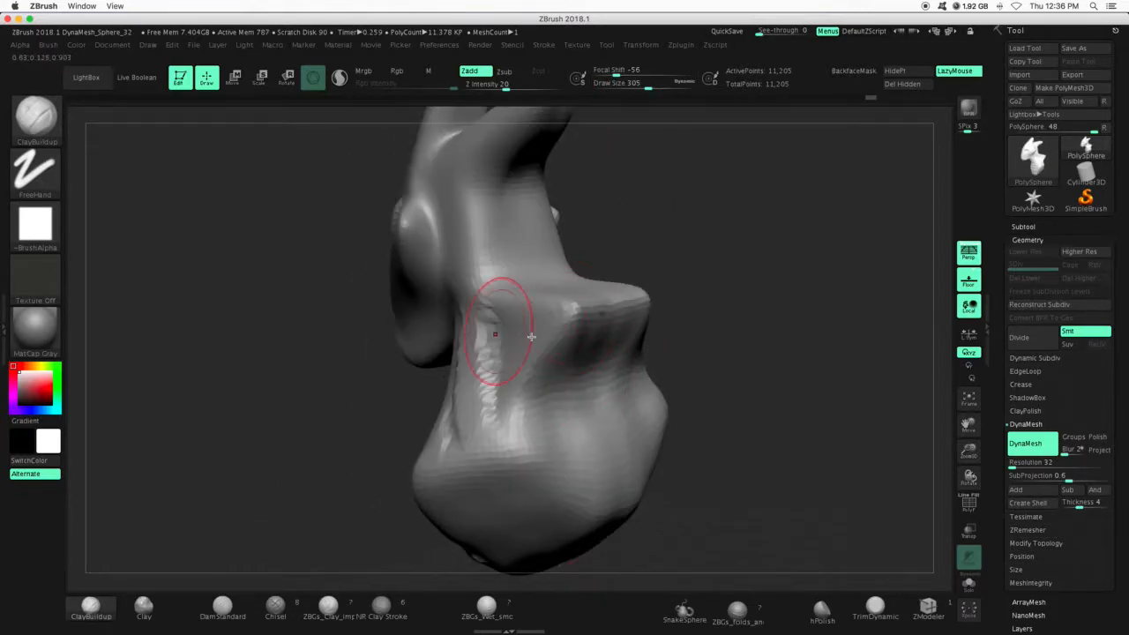
mouse_move(530, 221)
mouse_down()
mouse_move(534, 262)
mouse_move(609, 325)
mouse_move(593, 326)
mouse_move(591, 342)
mouse_up()
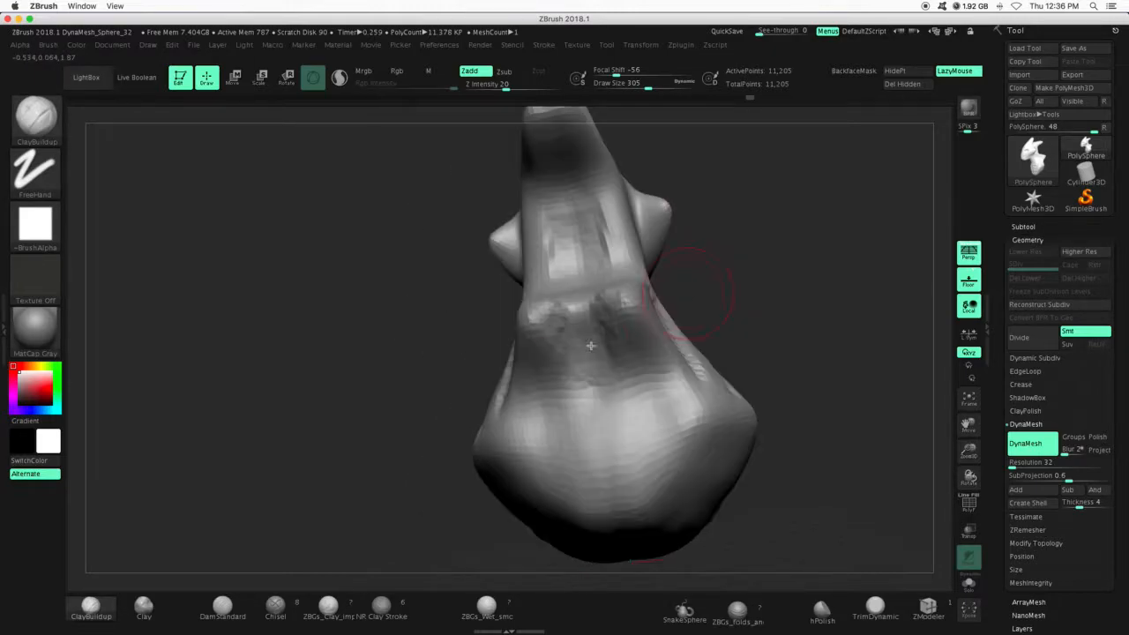
mouse_move(536, 395)
mouse_down()
mouse_move(524, 352)
mouse_move(537, 475)
mouse_move(502, 476)
mouse_move(485, 454)
mouse_up()
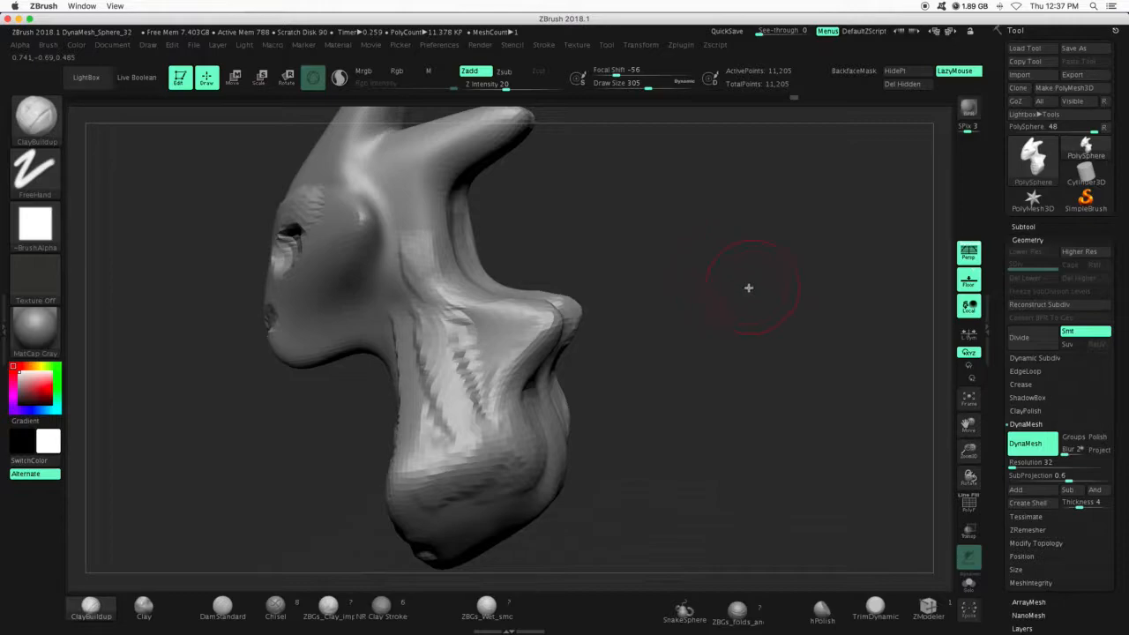
Remesh the detailed bust with DynaMesh at resolution 32 and again at resolution 128
ctrl+drag(788, 214, 702, 413)
drag(618, 353, 721, 342)
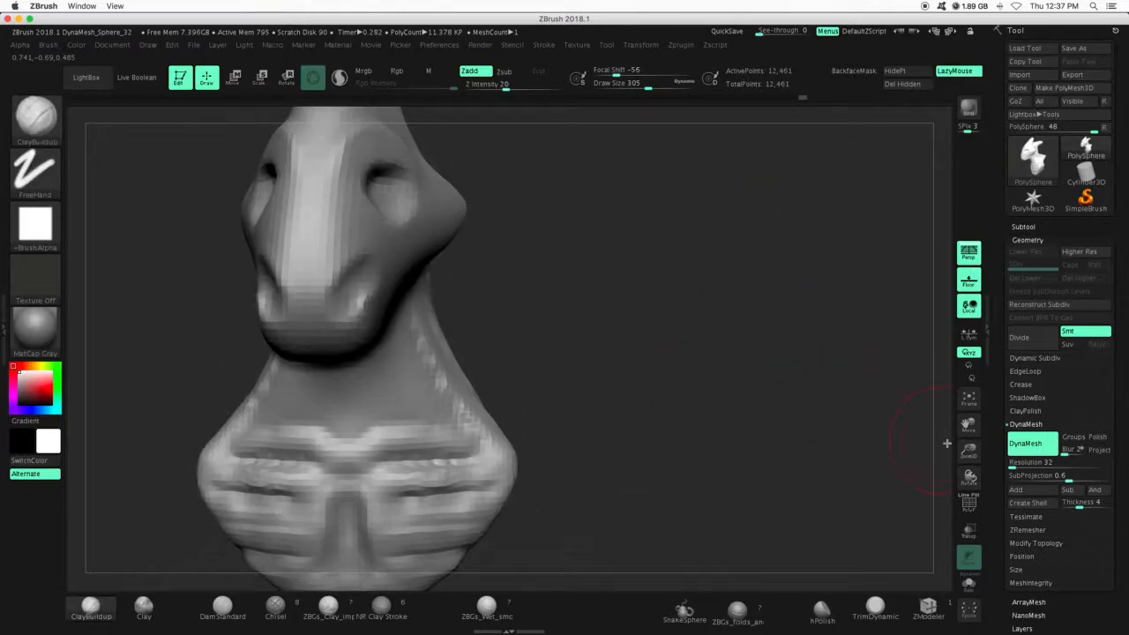
click(1026, 466)
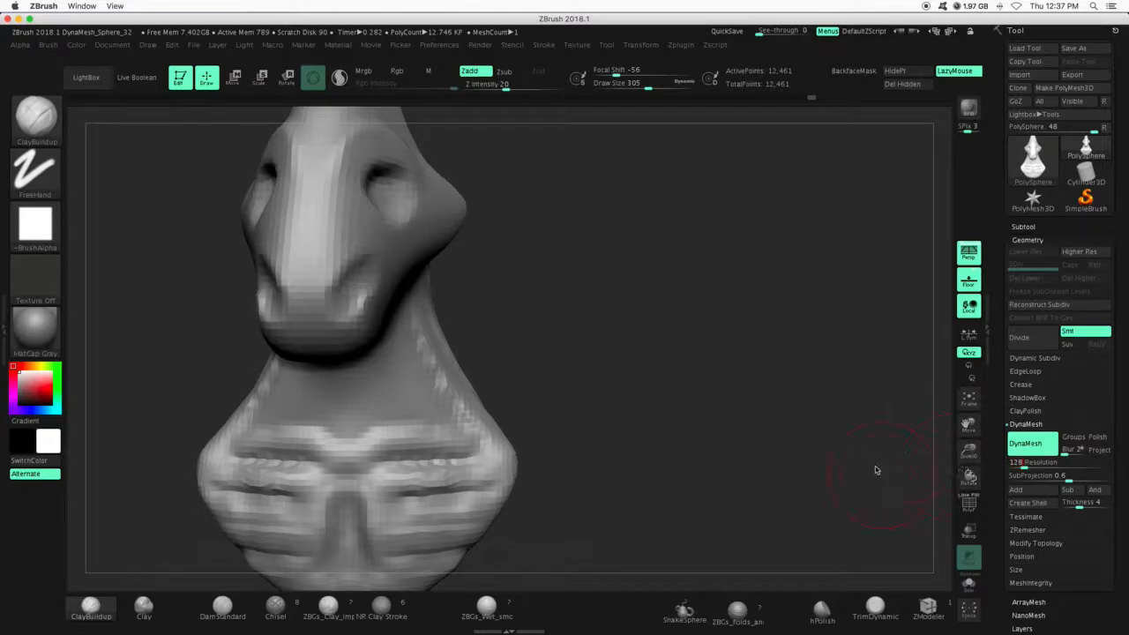
ctrl+drag(708, 259, 637, 424)
Smooth the neck and snout of the bust, remeshing it with DynaMesh between the smoothing strokes
mouse_move(450, 426)
shift+mouse_down()
mouse_move(424, 354)
mouse_move(484, 441)
shift+mouse_up()
ctrl+drag(715, 242, 640, 474)
mouse_move(332, 307)
shift+mouse_down()
mouse_move(341, 253)
mouse_move(379, 185)
mouse_move(442, 428)
shift+mouse_up()
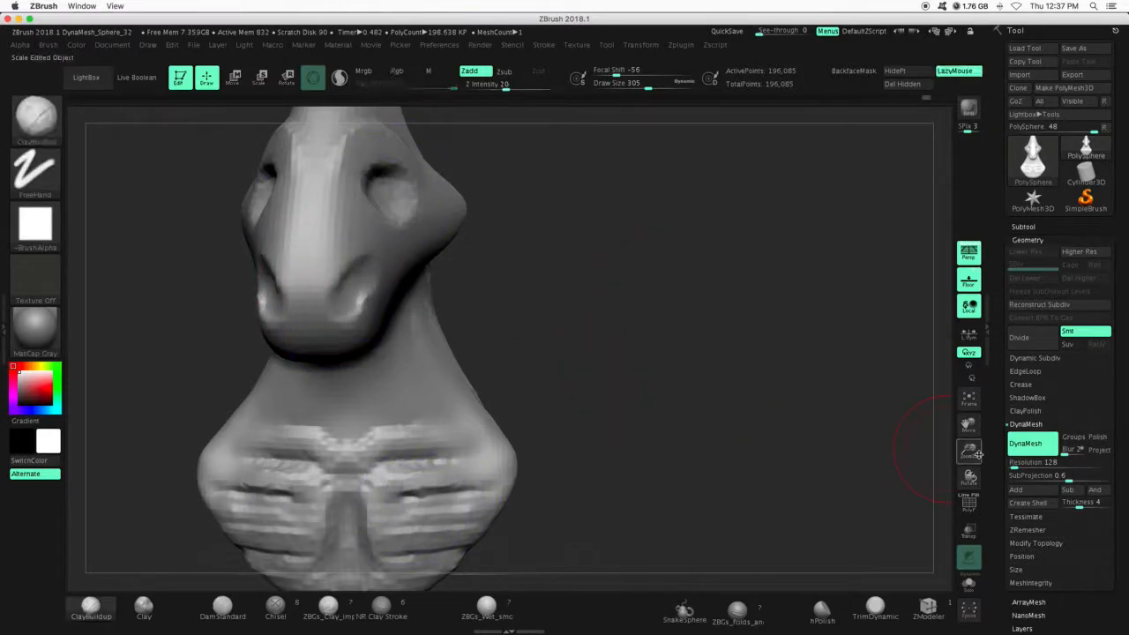
Scrub the undo history back to the resolution 32 version of the bust and return to the latest state
click(968, 413)
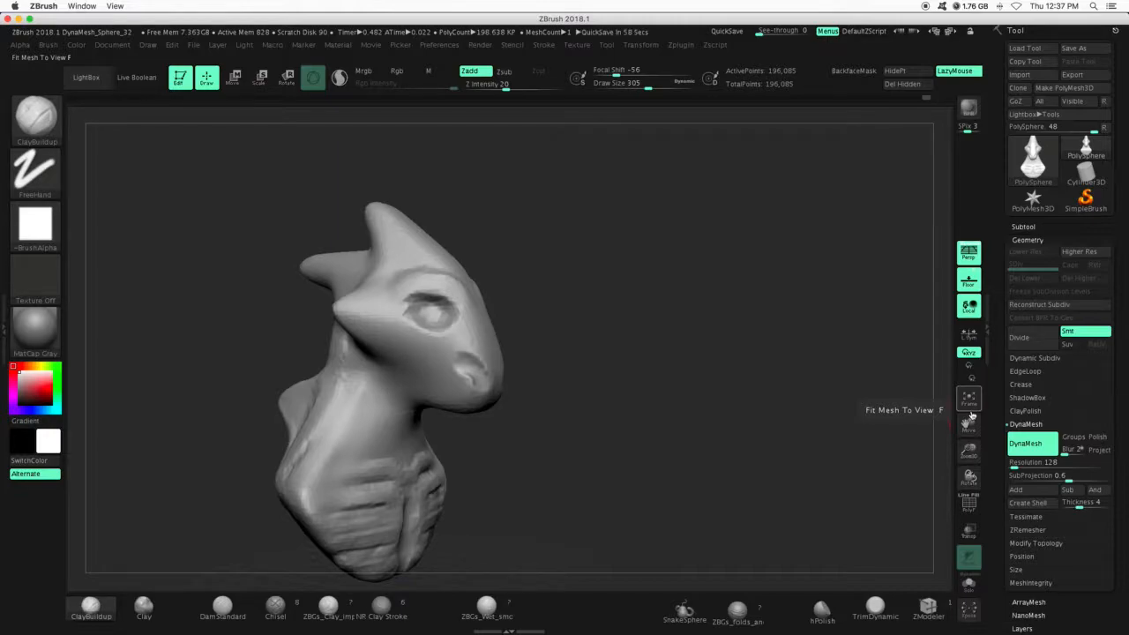
drag(700, 474, 397, 349)
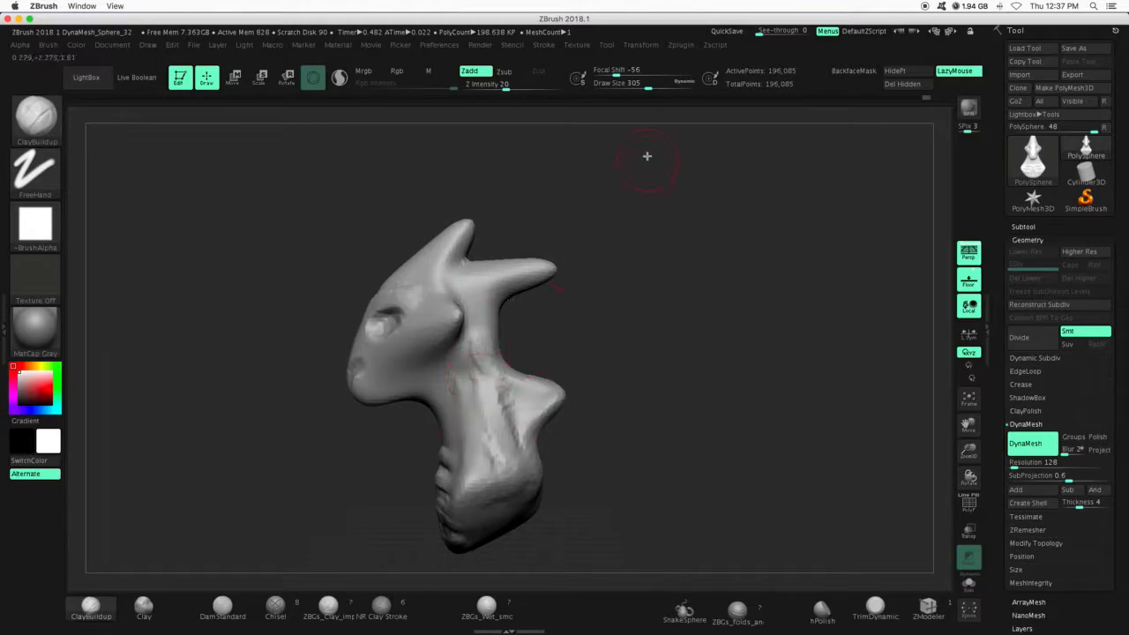
mouse_move(902, 101)
mouse_down()
mouse_move(109, 84)
mouse_move(46, 72)
mouse_move(174, 45)
mouse_move(490, 91)
mouse_up()
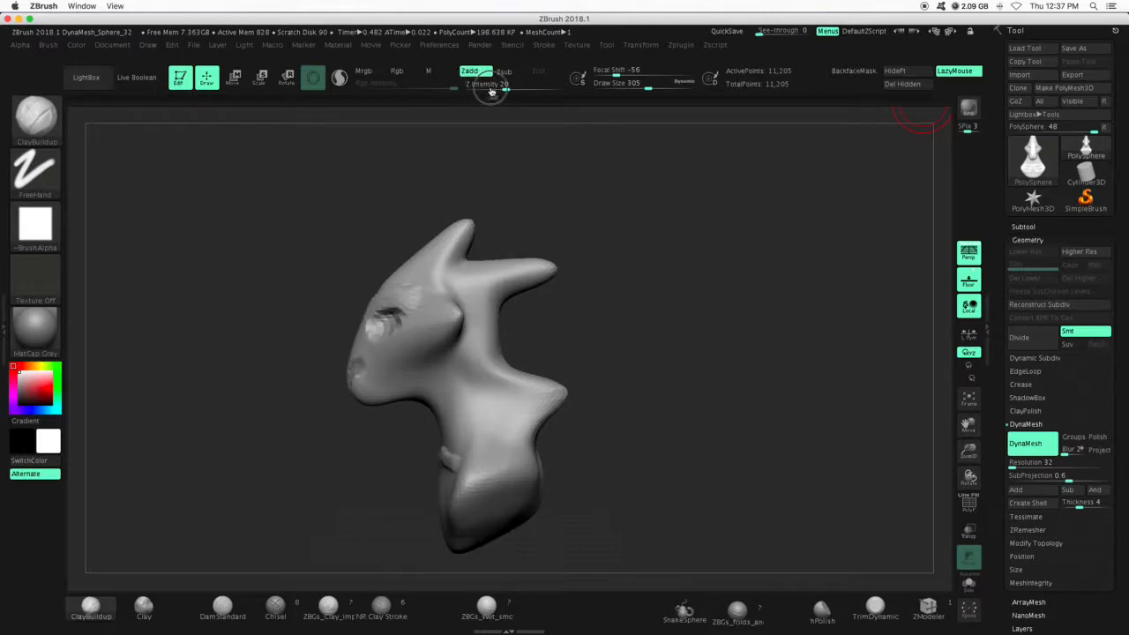
mouse_move(562, 101)
mouse_down()
mouse_move(885, 116)
mouse_move(926, 103)
mouse_up()
shift+drag(690, 287, 729, 274)
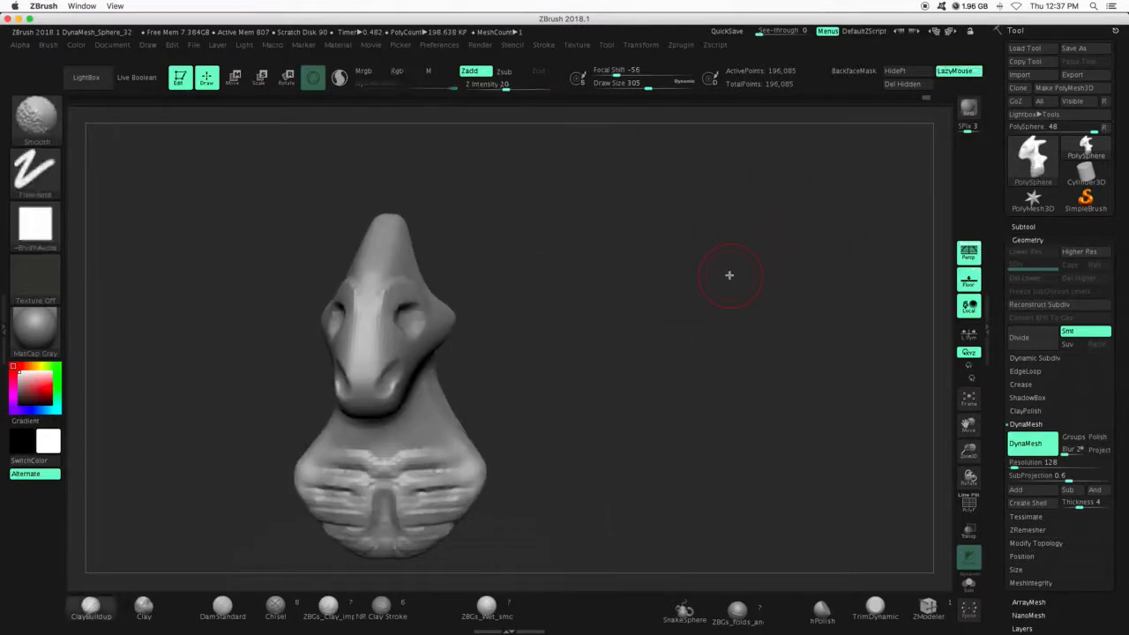
drag(975, 458, 976, 437)
drag(969, 426, 1025, 368)
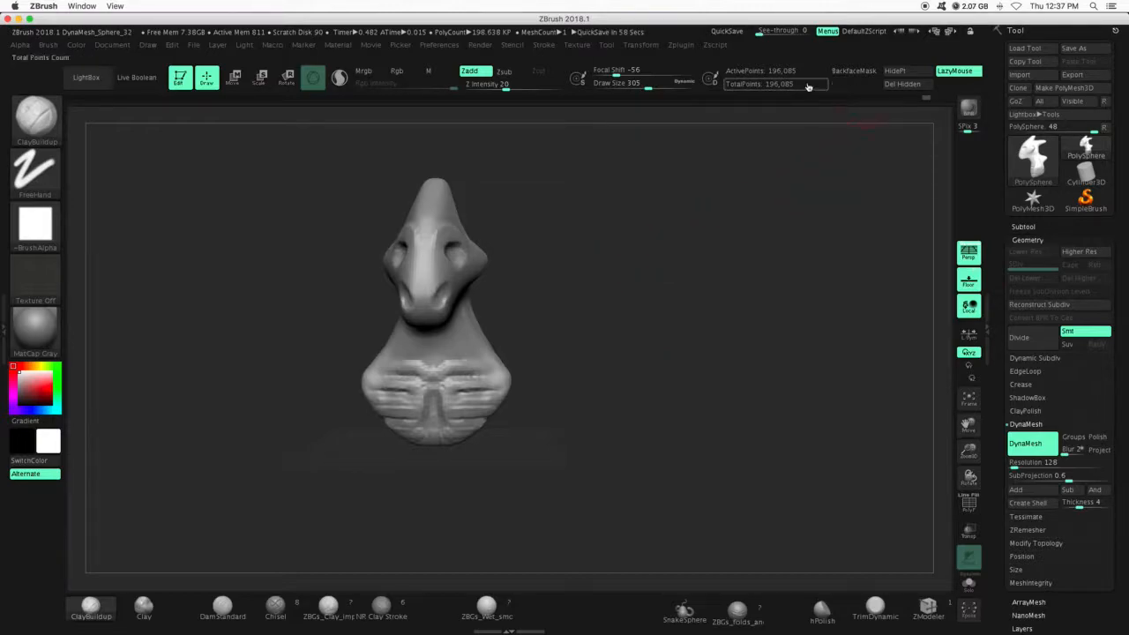
mouse_move(646, 338)
mouse_down()
mouse_move(615, 345)
mouse_move(633, 348)
mouse_move(600, 256)
mouse_up()
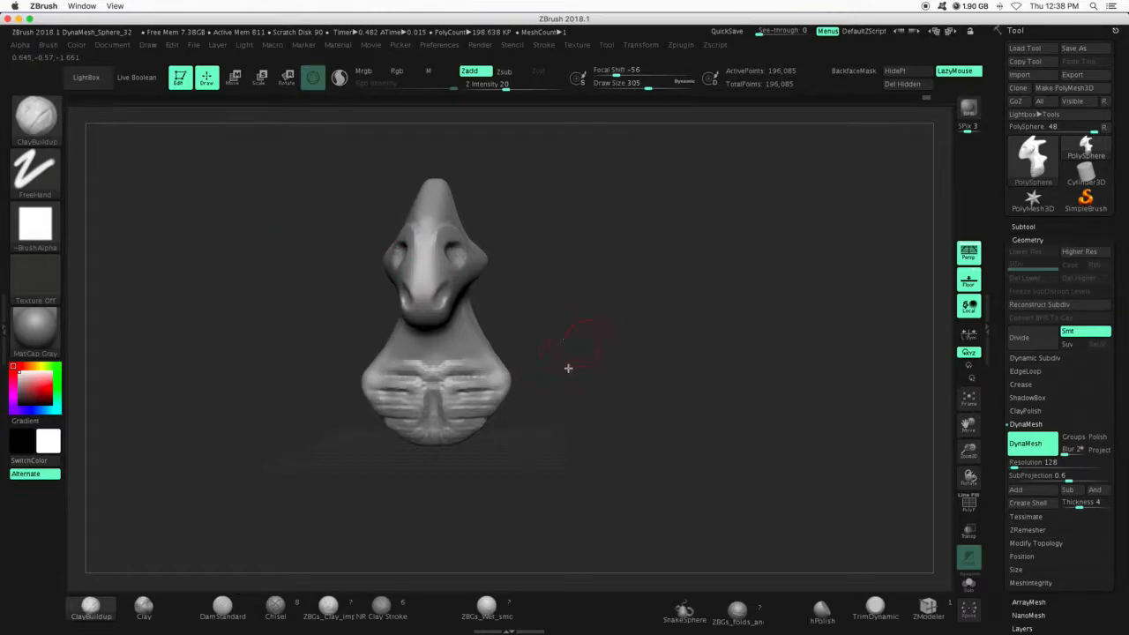
mouse_move(542, 375)
mouse_down()
mouse_move(577, 376)
mouse_move(556, 388)
mouse_up()
key(ctrl)
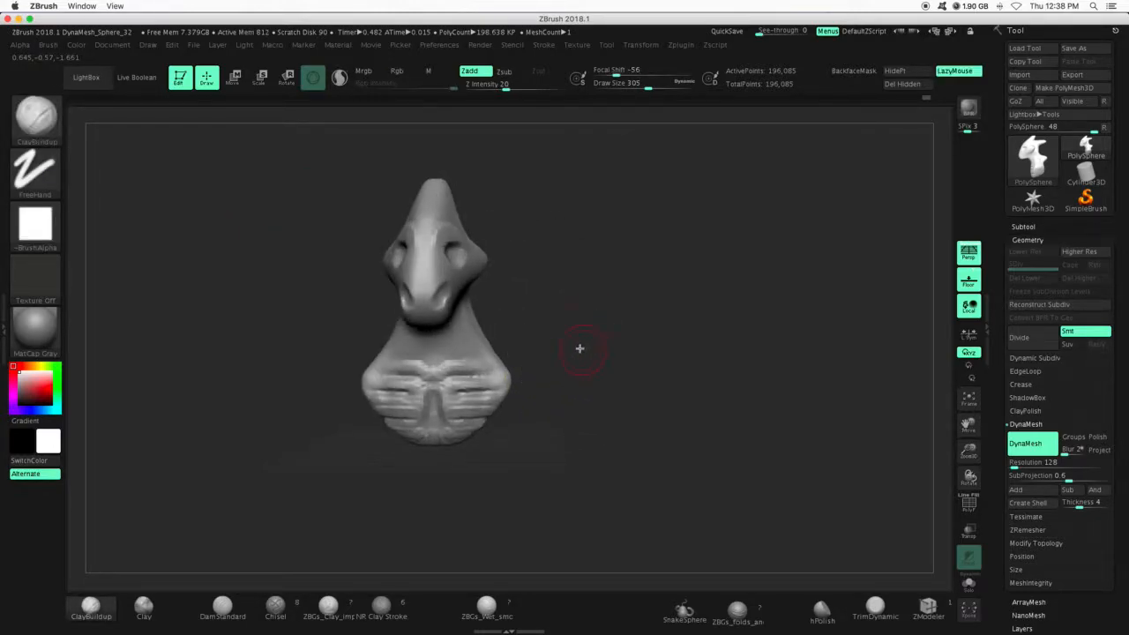
Set the draw size to 430, mask the shoulder area from the side, and invert the mask
mouse_move(645, 335)
mouse_down()
mouse_move(592, 353)
mouse_move(529, 414)
mouse_up()
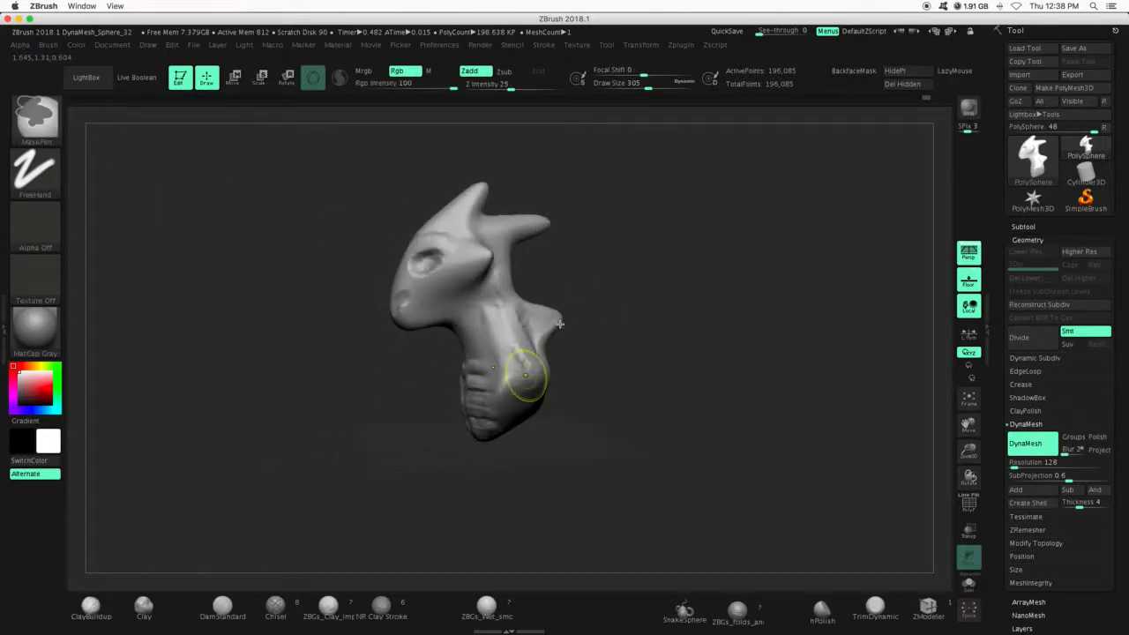
drag(651, 82, 660, 83)
mouse_move(514, 383)
ctrl+mouse_down()
mouse_move(526, 393)
mouse_move(525, 369)
ctrl+mouse_up()
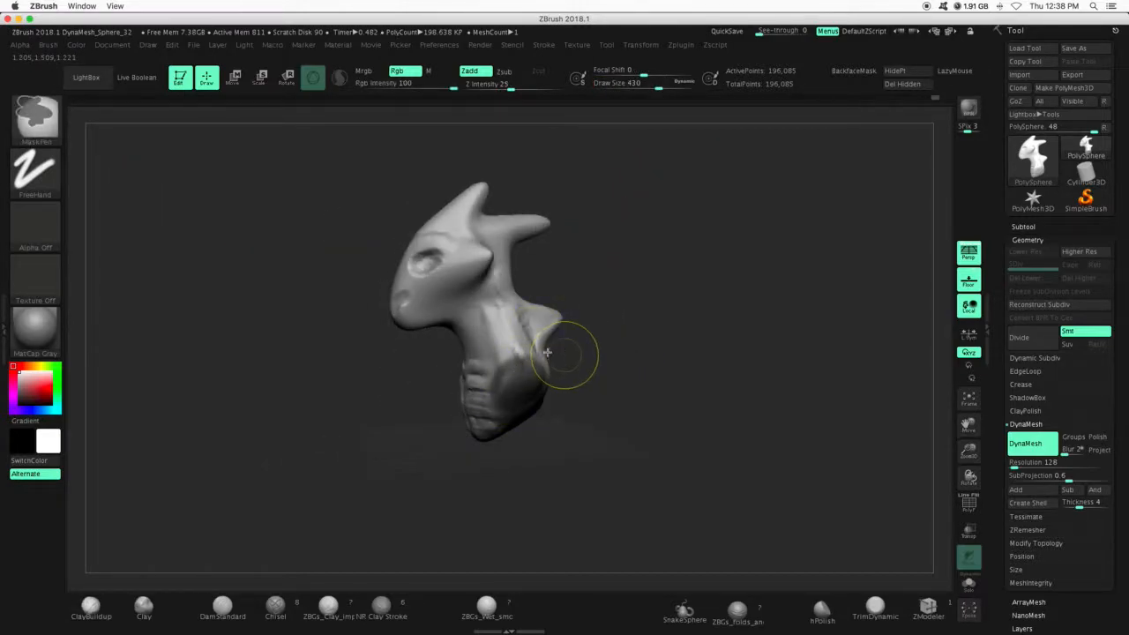
ctrl+click(648, 309)
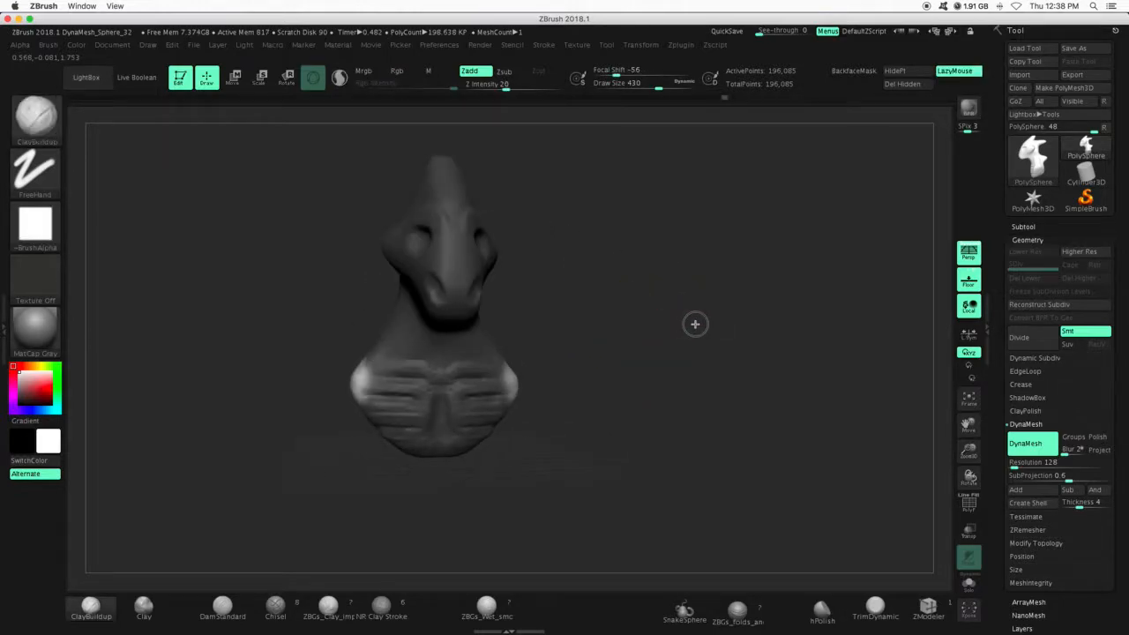
Try to build up the unmasked shoulders with ClayBuildup
drag(695, 324, 553, 383)
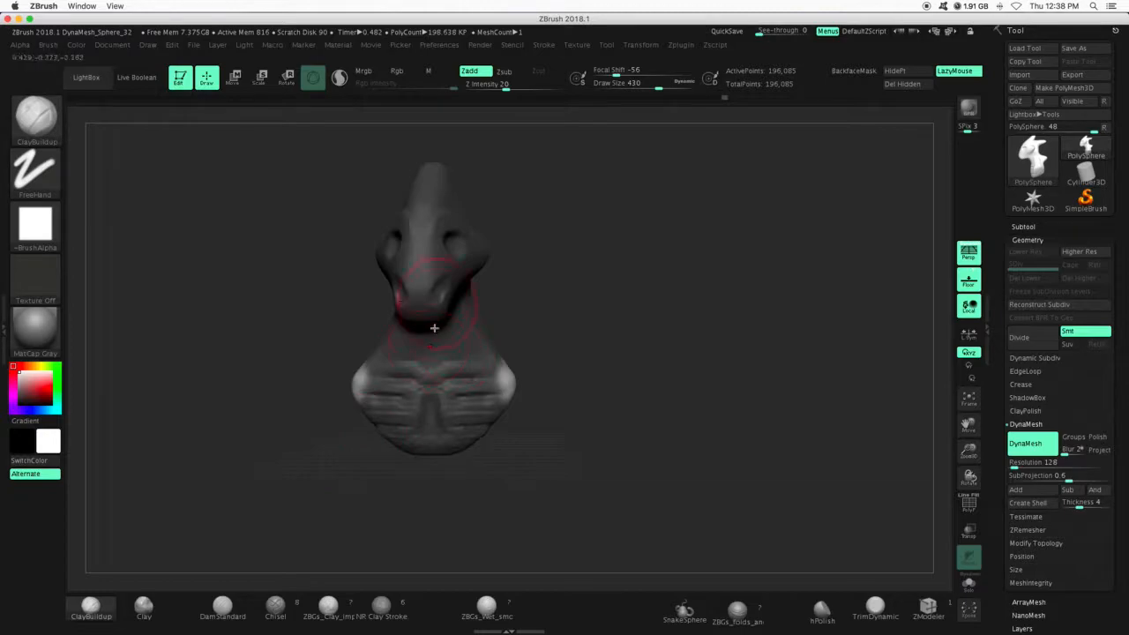
drag(502, 387, 509, 393)
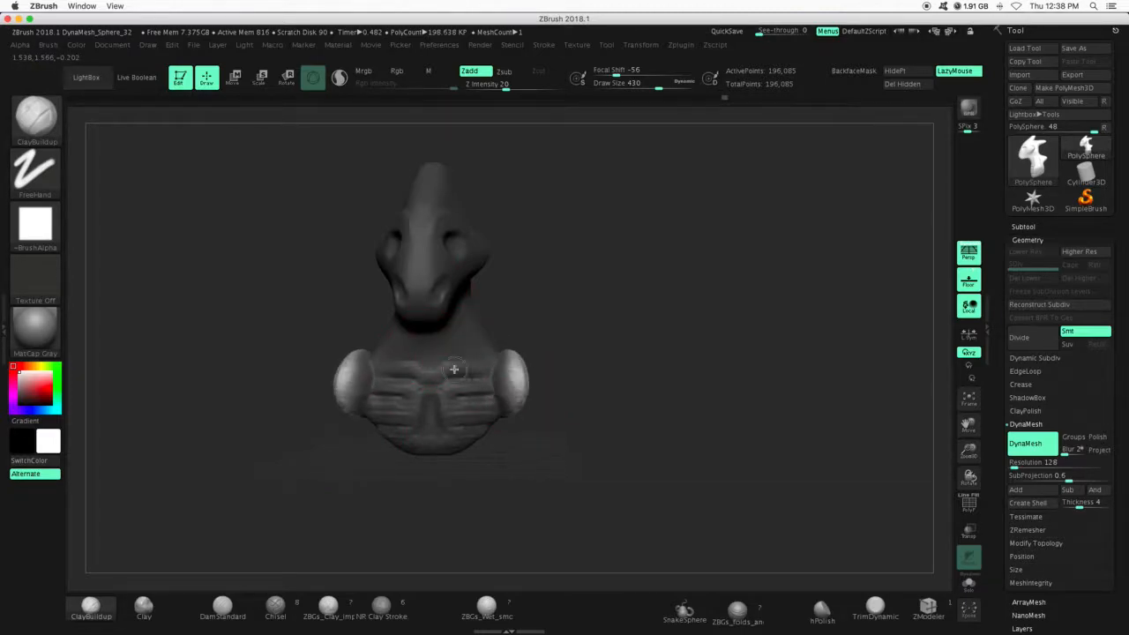
mouse_move(636, 327)
mouse_down()
mouse_move(517, 379)
mouse_move(530, 393)
mouse_move(539, 371)
mouse_move(535, 383)
mouse_up()
mouse_move(618, 347)
mouse_down()
mouse_move(677, 338)
mouse_move(667, 328)
mouse_up()
key(ctrl+z)
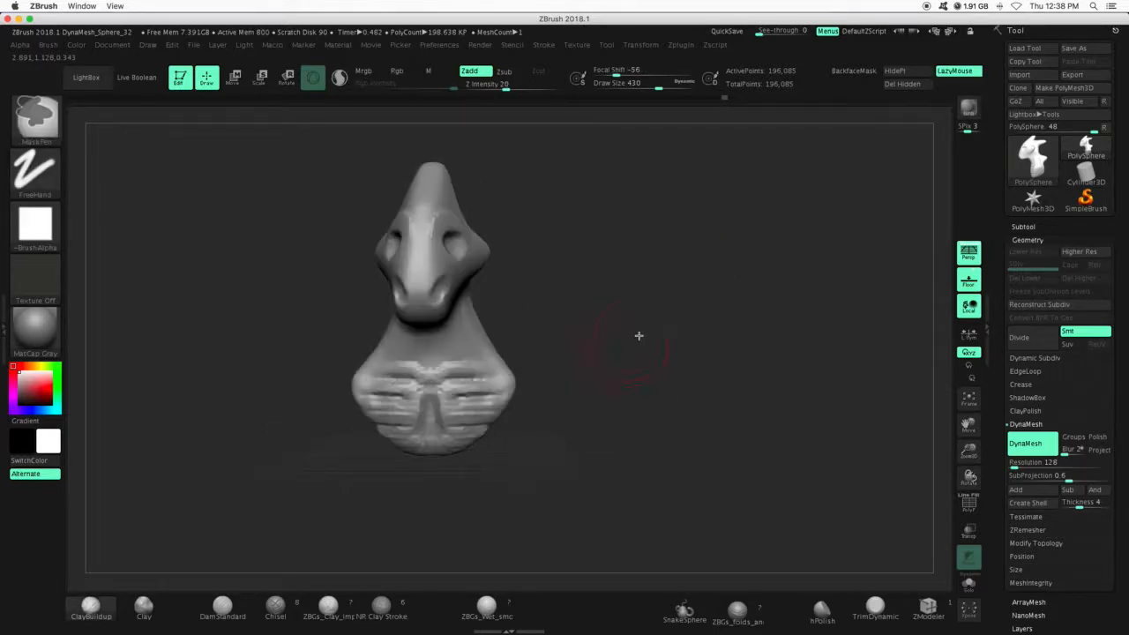
Restore the mask on both shoulders and invert it so only the shoulders can be edited
mouse_move(615, 347)
mouse_down()
mouse_move(575, 338)
mouse_move(524, 394)
mouse_move(543, 380)
mouse_up()
drag(582, 363, 654, 359)
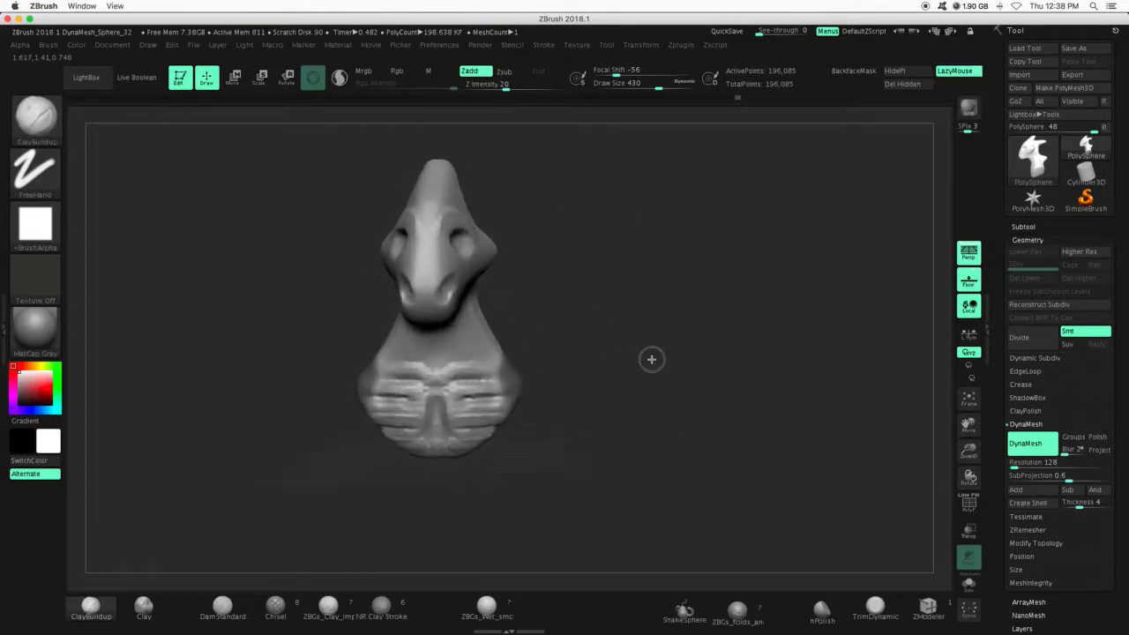
ctrl+click(633, 304)
drag(542, 365, 623, 323)
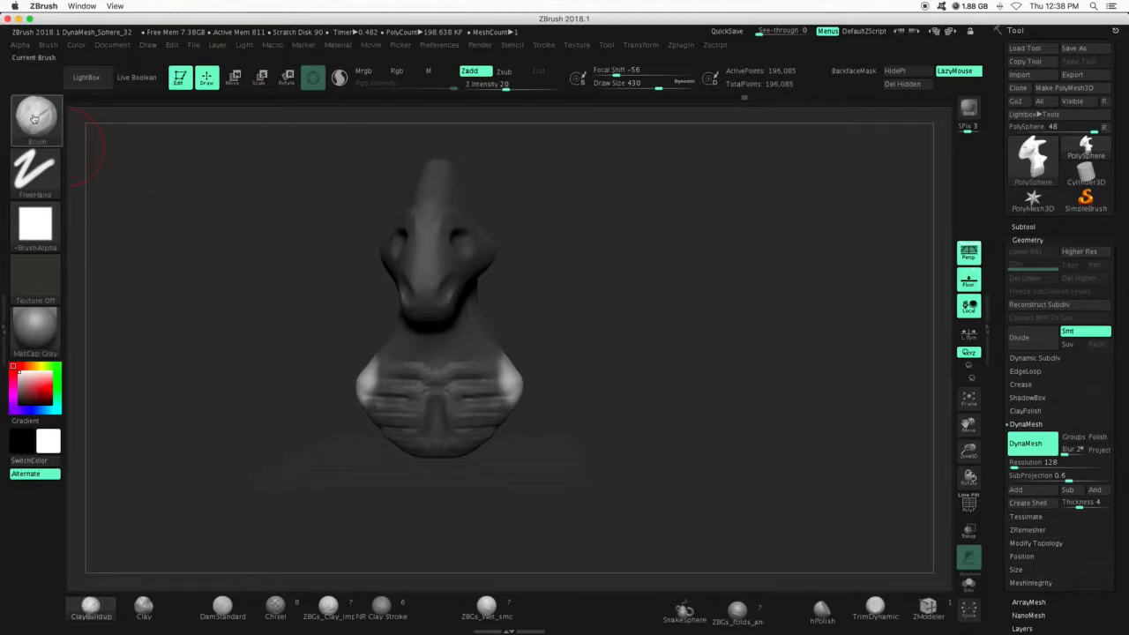
Pull both unmasked shoulders straight outward into long arms with the SnakeHook brush at draw size 648
click(33, 118)
click(468, 129)
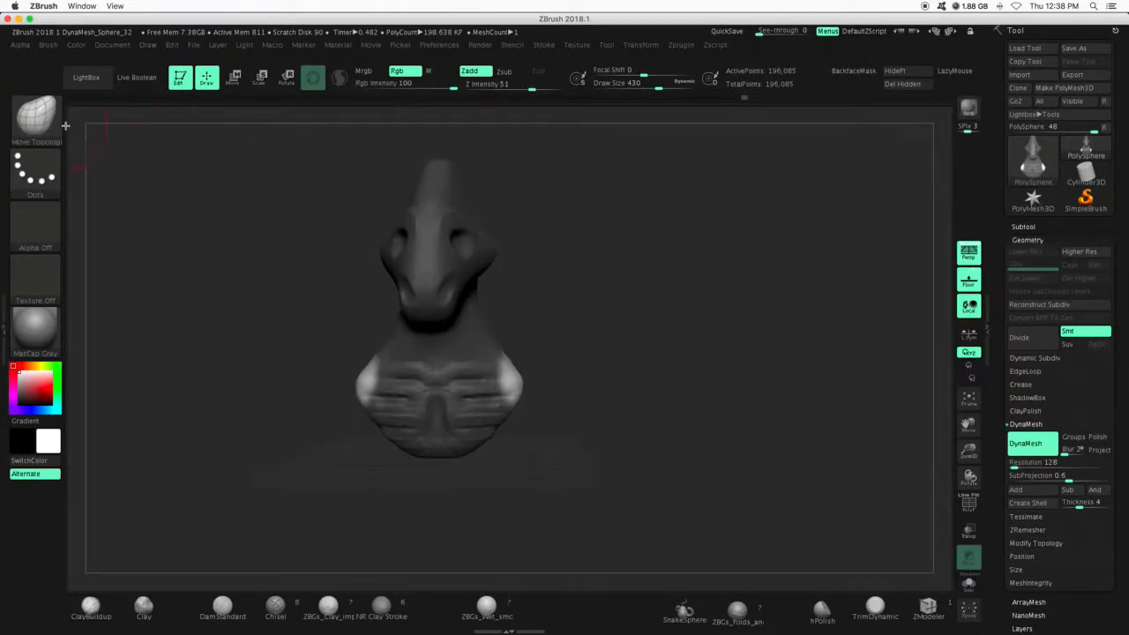
click(36, 118)
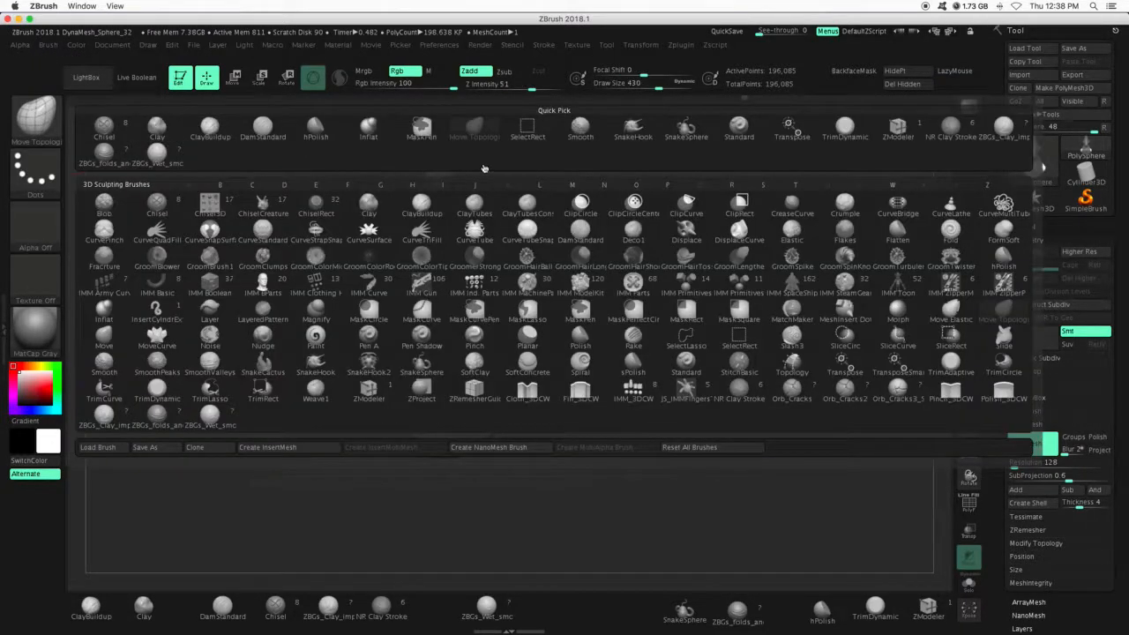
click(630, 129)
drag(521, 385, 691, 380)
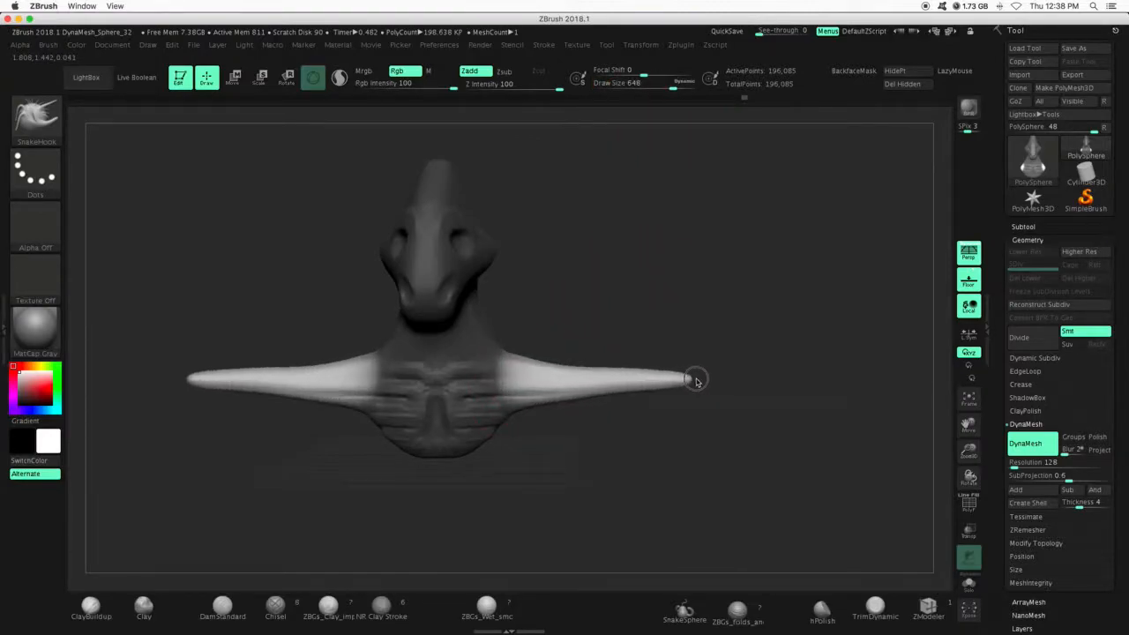
Thicken both arms out to their tips with the Inflat brush
mouse_move(623, 439)
mouse_down()
mouse_move(534, 444)
mouse_move(661, 317)
mouse_move(647, 441)
mouse_move(668, 371)
mouse_move(608, 377)
mouse_up()
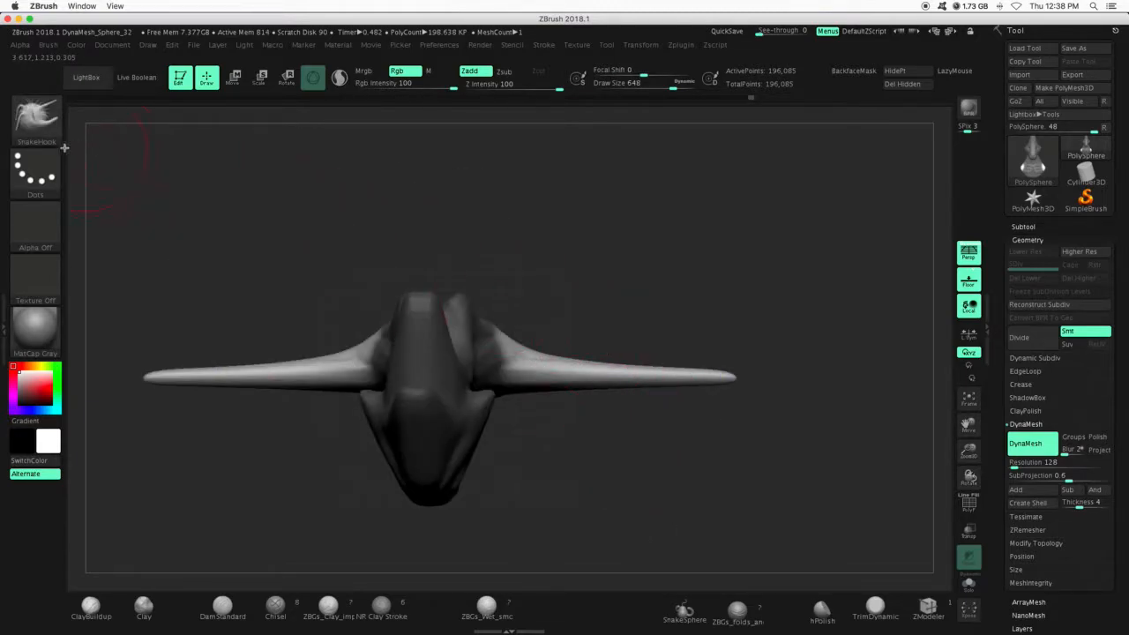
click(40, 120)
click(365, 130)
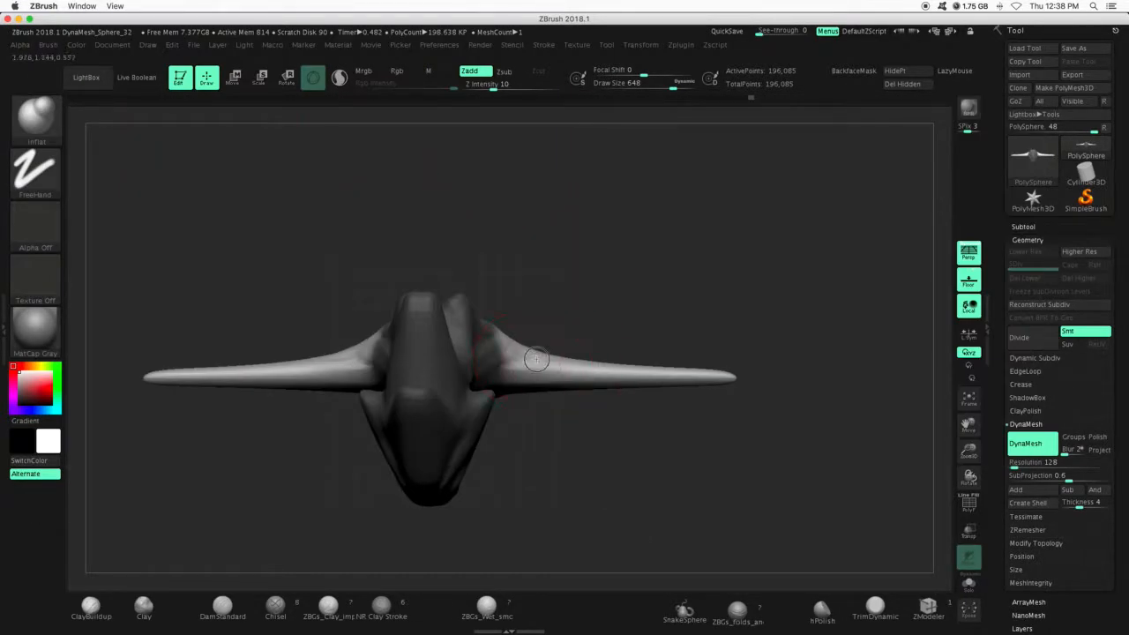
mouse_move(537, 359)
mouse_down()
mouse_move(520, 365)
mouse_move(573, 371)
mouse_move(818, 343)
mouse_up()
Clear the mask and remesh the bust with its new arms using DynaMesh at resolution 128
key(ctrl)
key(ctrl)
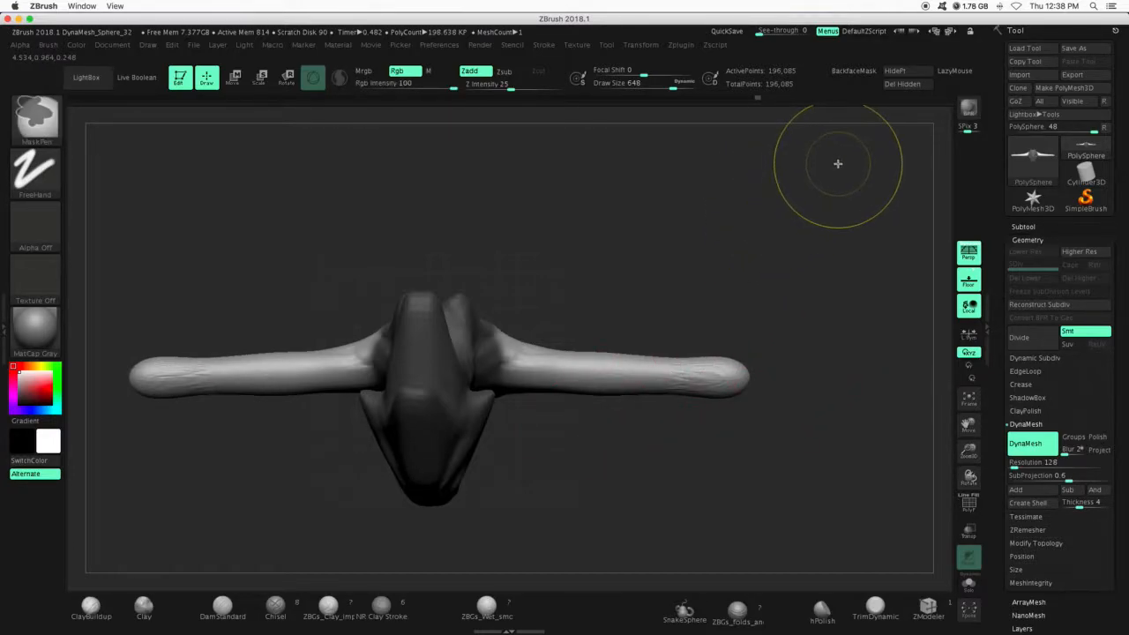
ctrl+drag(838, 164, 686, 275)
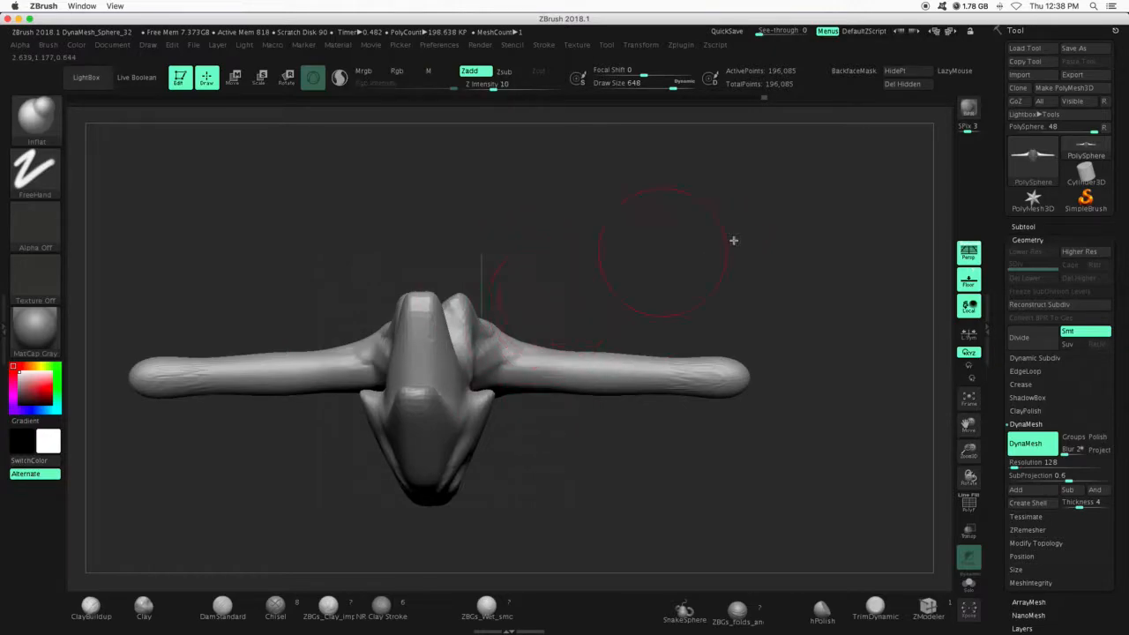
ctrl+drag(839, 162, 652, 291)
key(shift)
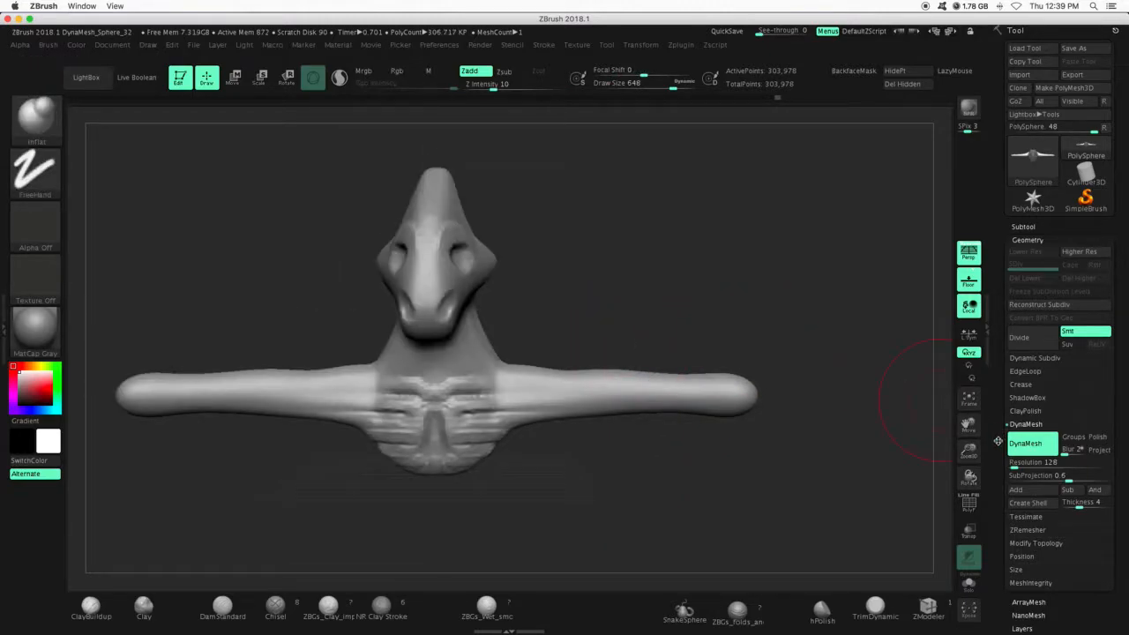
Turn off perspective and show the bust from the side
drag(968, 446, 970, 332)
drag(705, 324, 586, 321)
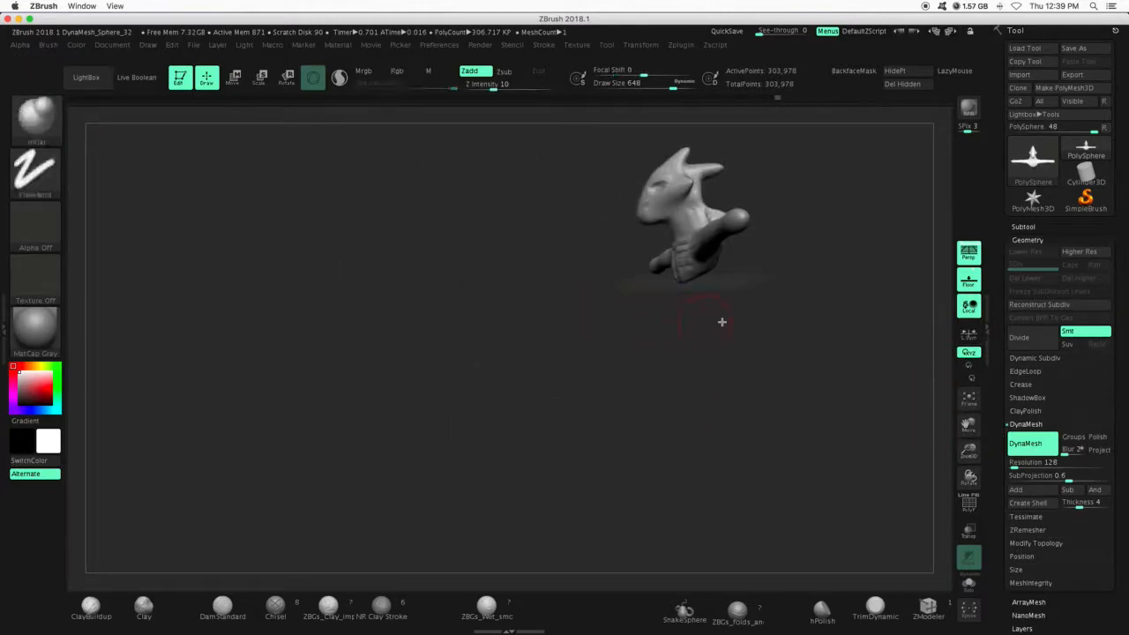
drag(968, 454, 884, 436)
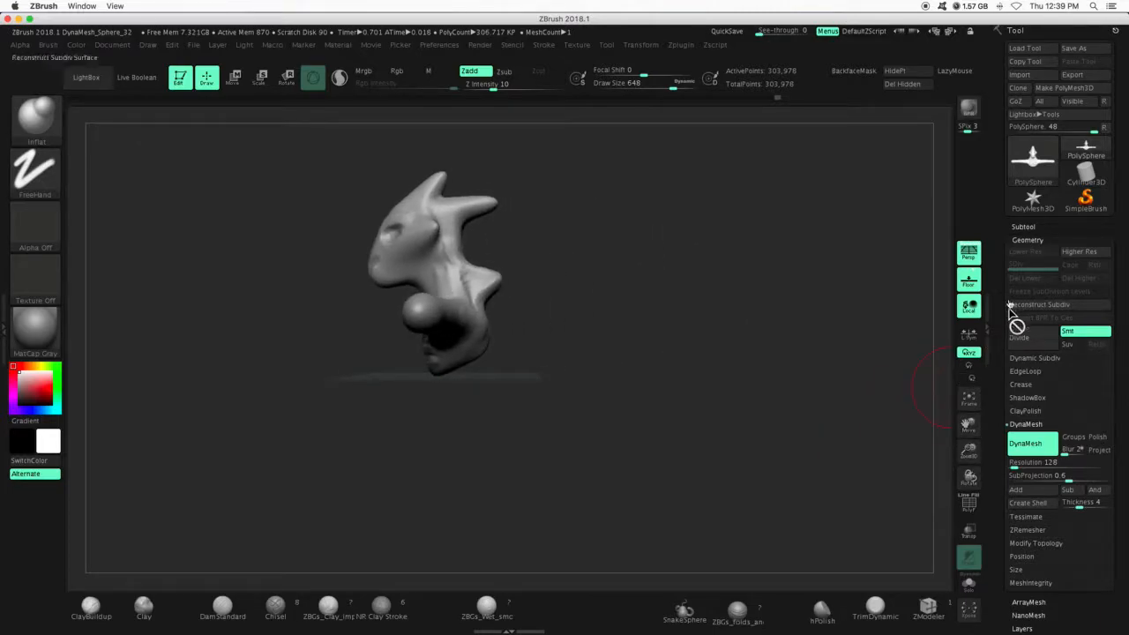
click(969, 254)
drag(969, 452, 998, 379)
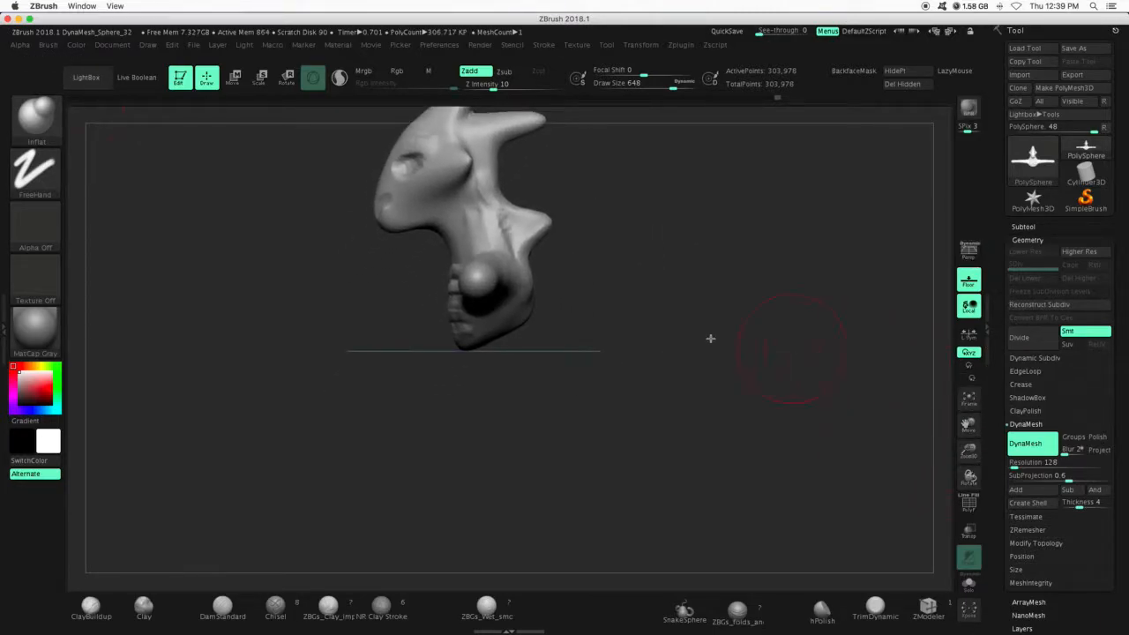
Switch the mask stroke to Lasso, mask the bottom of the torso, and invert the mask
key(ctrl)
mouse_move(485, 315)
ctrl+mouse_down()
mouse_move(504, 221)
mouse_move(520, 233)
ctrl+mouse_up()
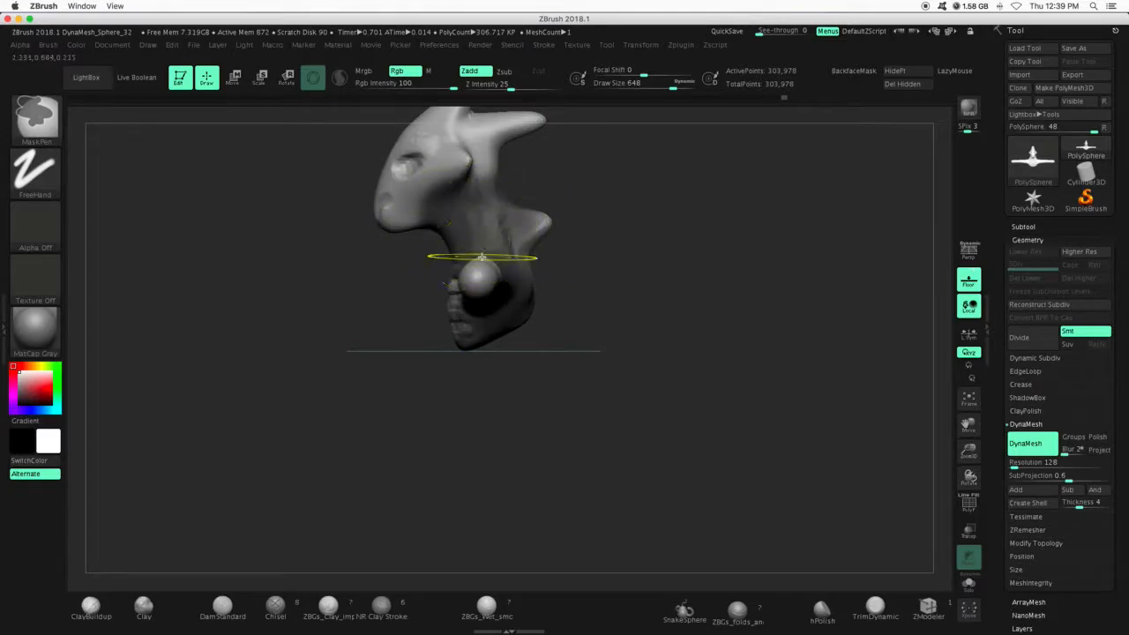
click(35, 169)
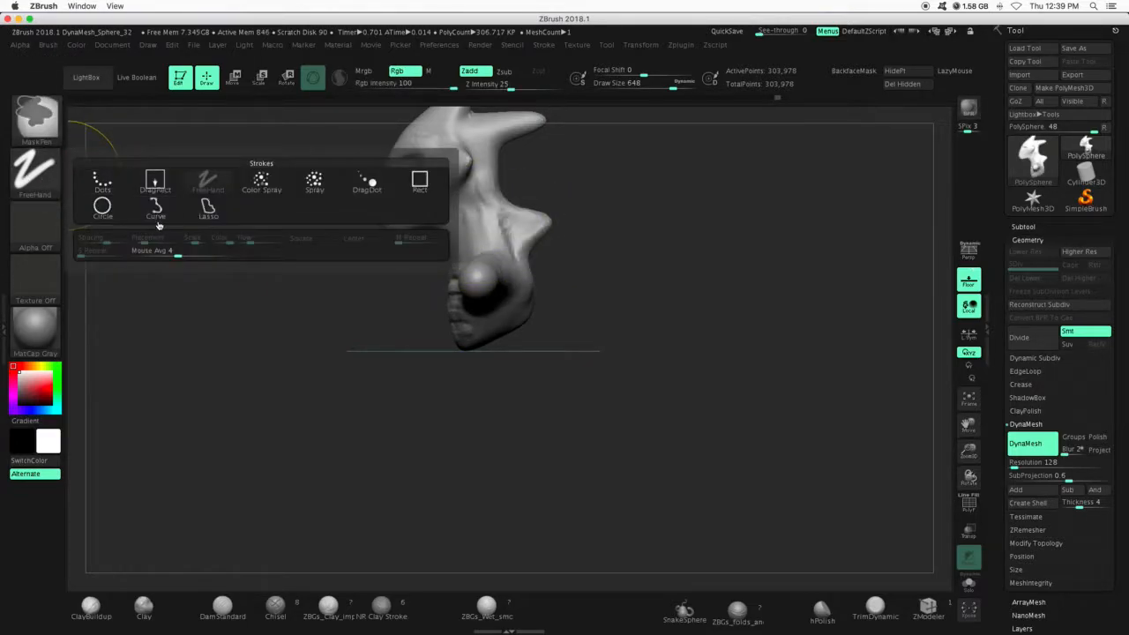
click(205, 210)
key(ctrl)
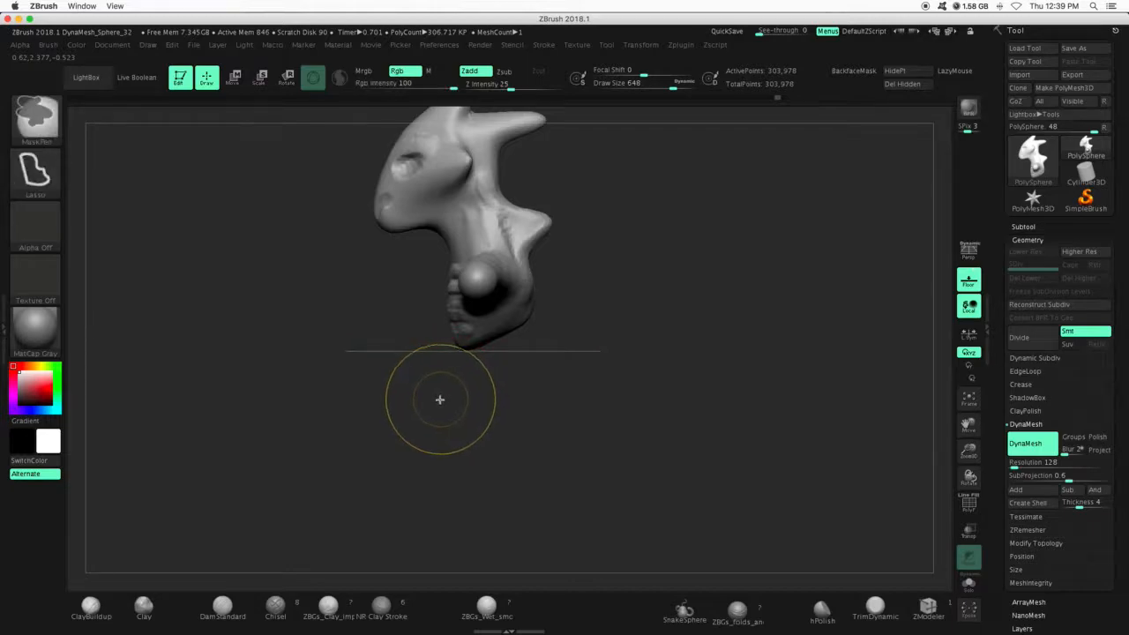
mouse_move(392, 422)
ctrl+mouse_down()
mouse_move(537, 396)
mouse_move(634, 313)
mouse_move(570, 285)
mouse_move(496, 308)
mouse_move(393, 398)
mouse_move(390, 419)
ctrl+mouse_up()
ctrl+click(573, 387)
mouse_move(470, 396)
mouse_down()
mouse_move(527, 402)
mouse_move(479, 409)
mouse_up()
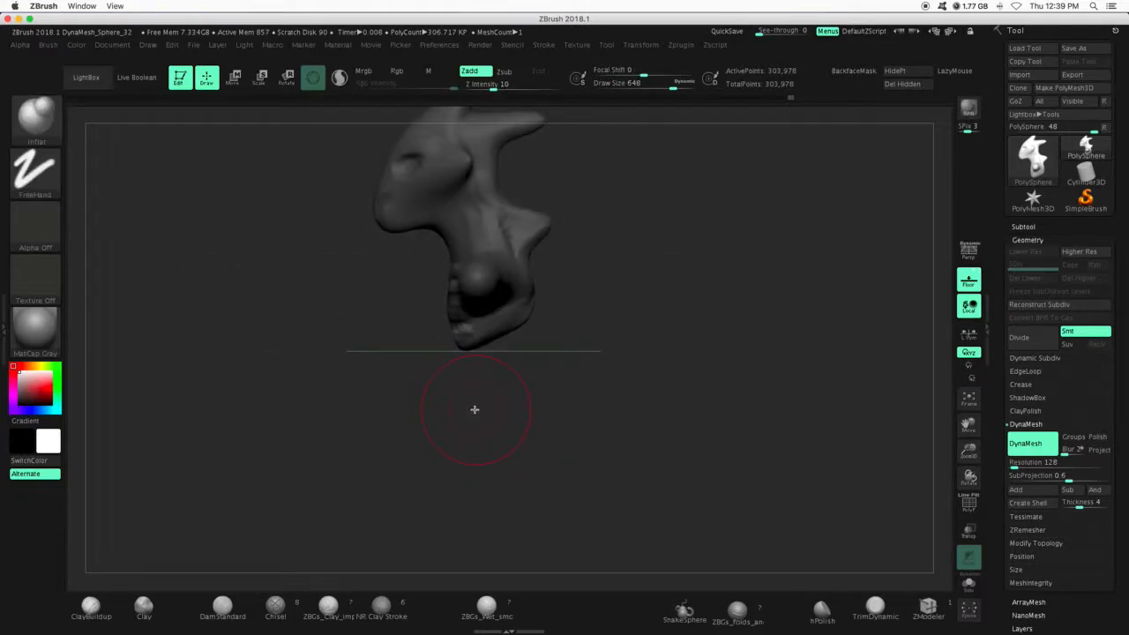
Try to pull the unmasked base of the torso downward with the Move Topological brush at draw size 932
drag(971, 443, 972, 481)
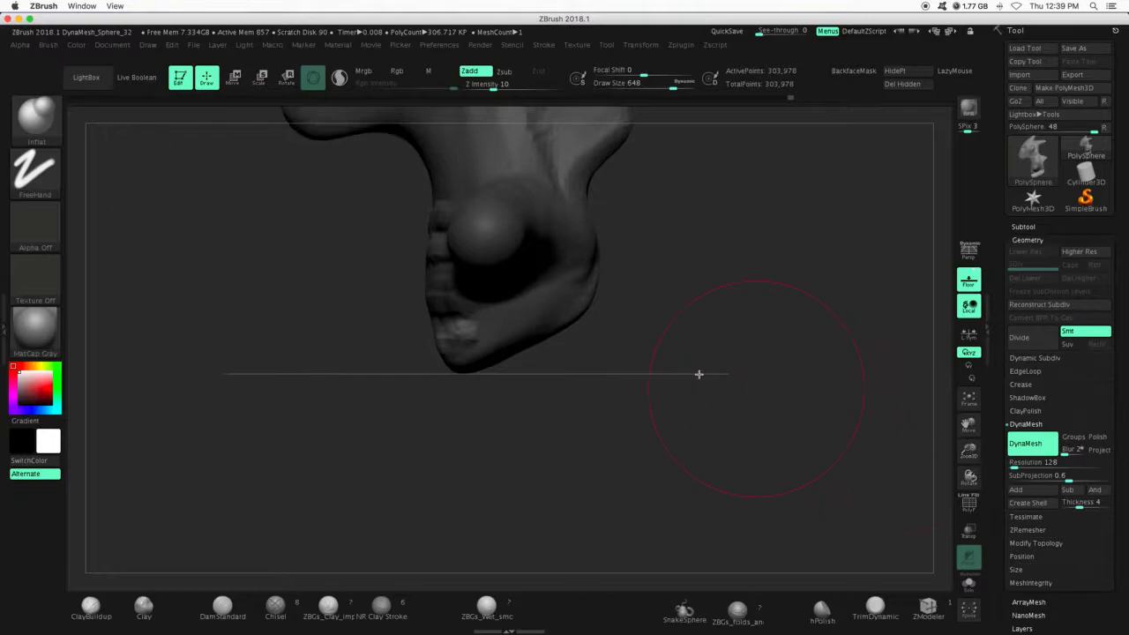
drag(353, 420, 423, 415)
key(ctrl)
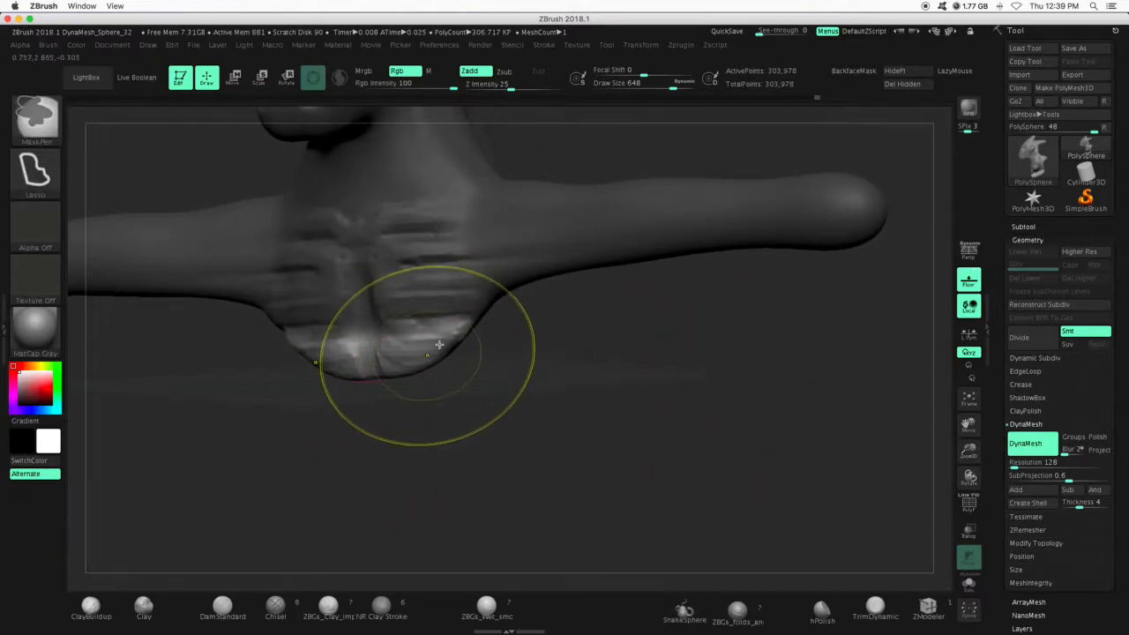
mouse_move(431, 342)
right_down()
mouse_move(555, 379)
mouse_move(361, 238)
right_up()
click(43, 127)
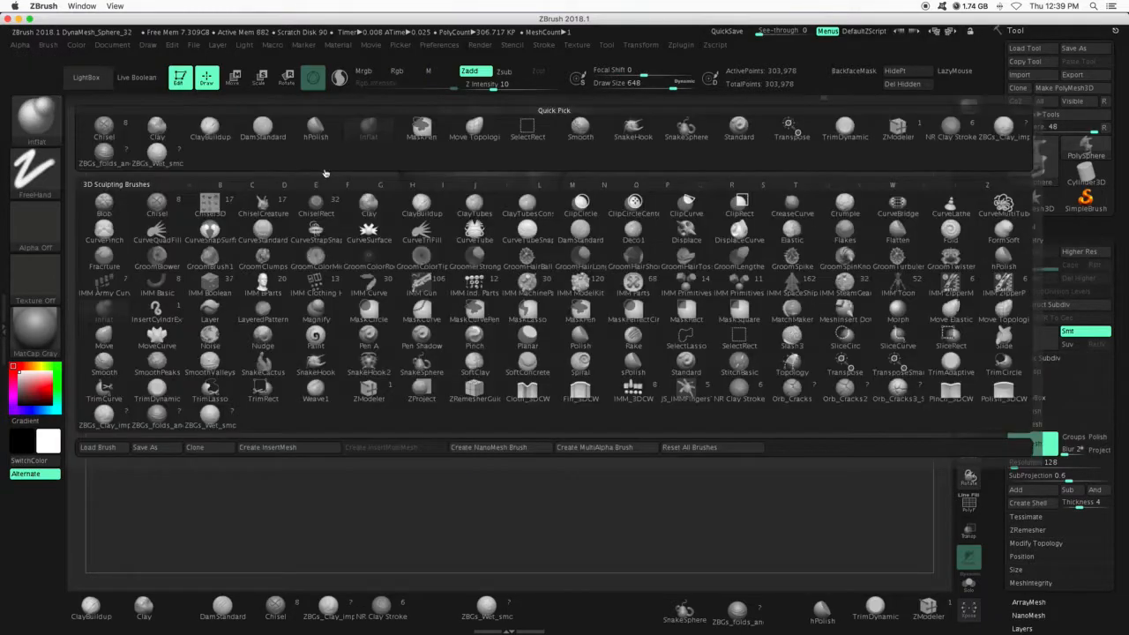
click(474, 126)
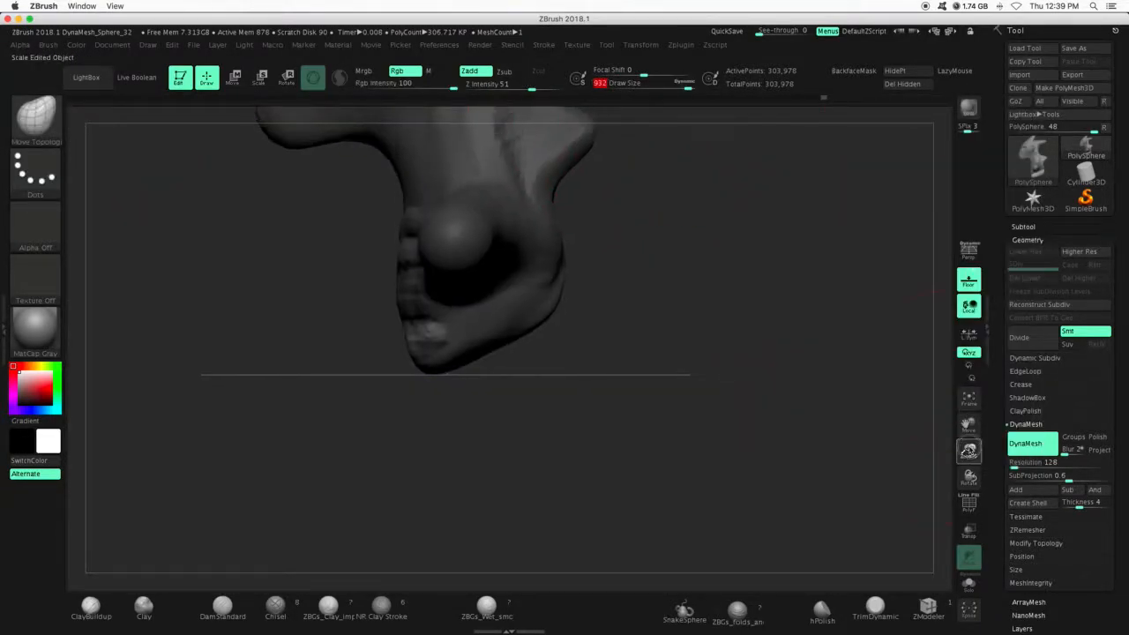
drag(969, 450, 946, 377)
mouse_move(507, 244)
mouse_down()
mouse_move(486, 265)
mouse_move(464, 424)
mouse_up()
key(ctrl+z)
Extend the unmasked base of the torso downward into a long lower body with Transpose Move, and return to Draw mode
click(231, 81)
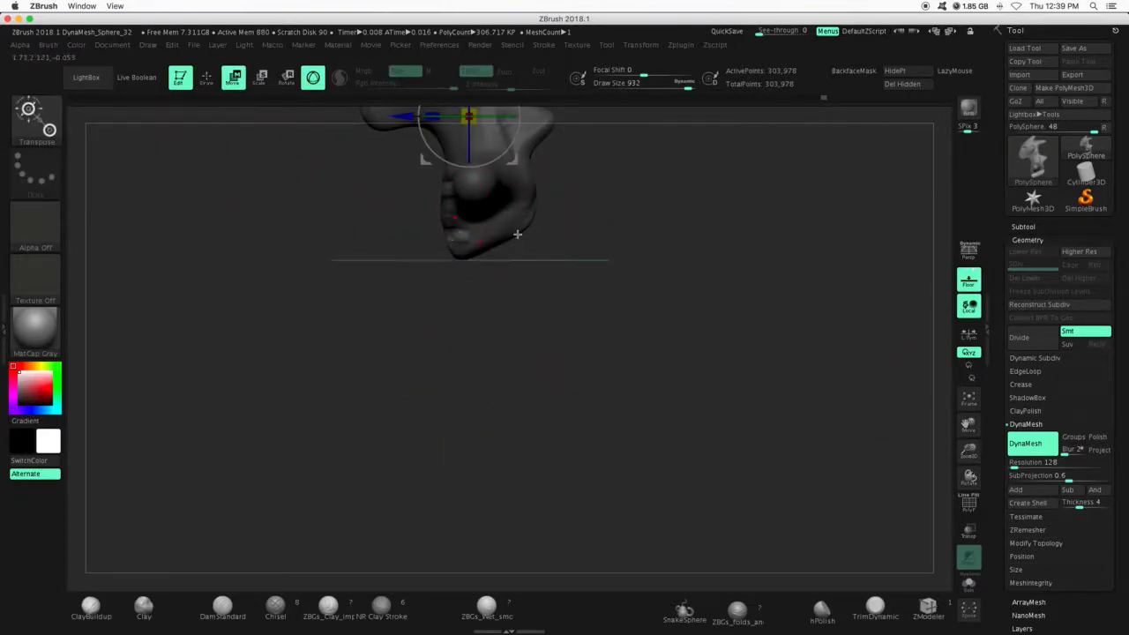
drag(978, 454, 714, 346)
drag(466, 230, 364, 361)
drag(468, 284, 545, 283)
key(q)
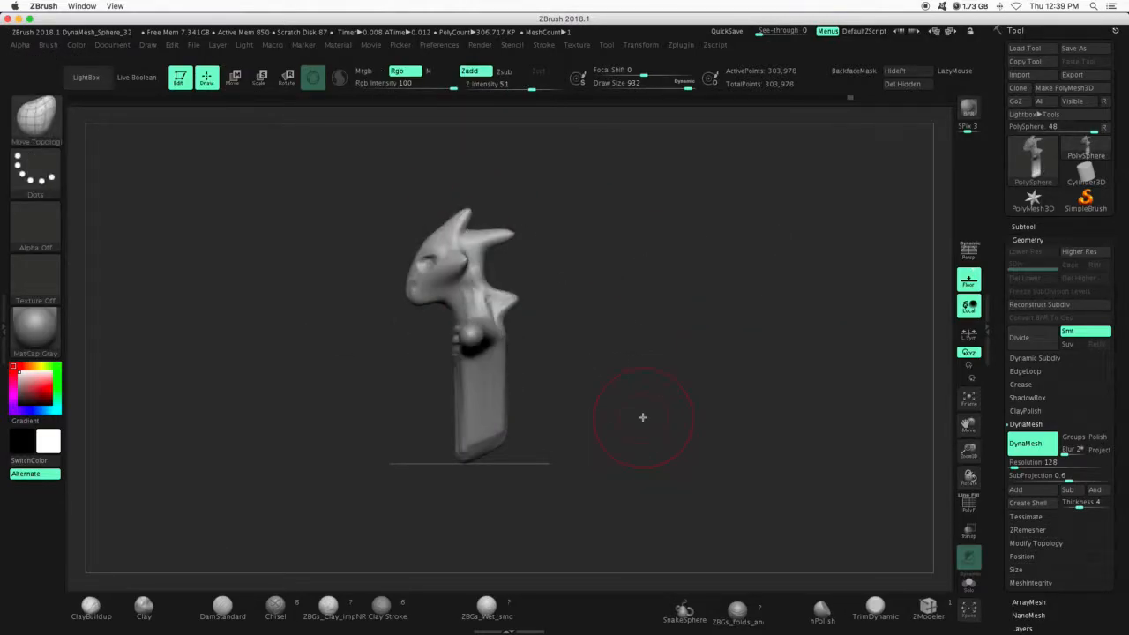
Check the stretched polygons in wireframe, clear the mask, and remesh the extended torso with DynaMesh at resolution 128
click(969, 504)
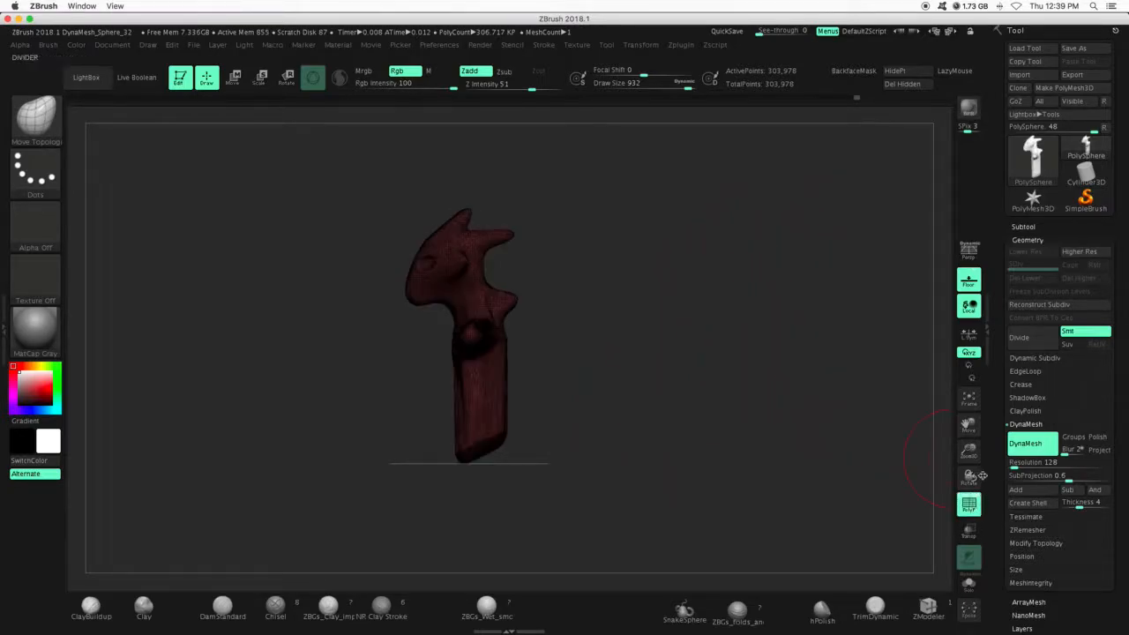
drag(968, 451, 996, 462)
mouse_move(811, 256)
ctrl+mouse_down()
mouse_move(789, 283)
mouse_move(723, 438)
ctrl+mouse_up()
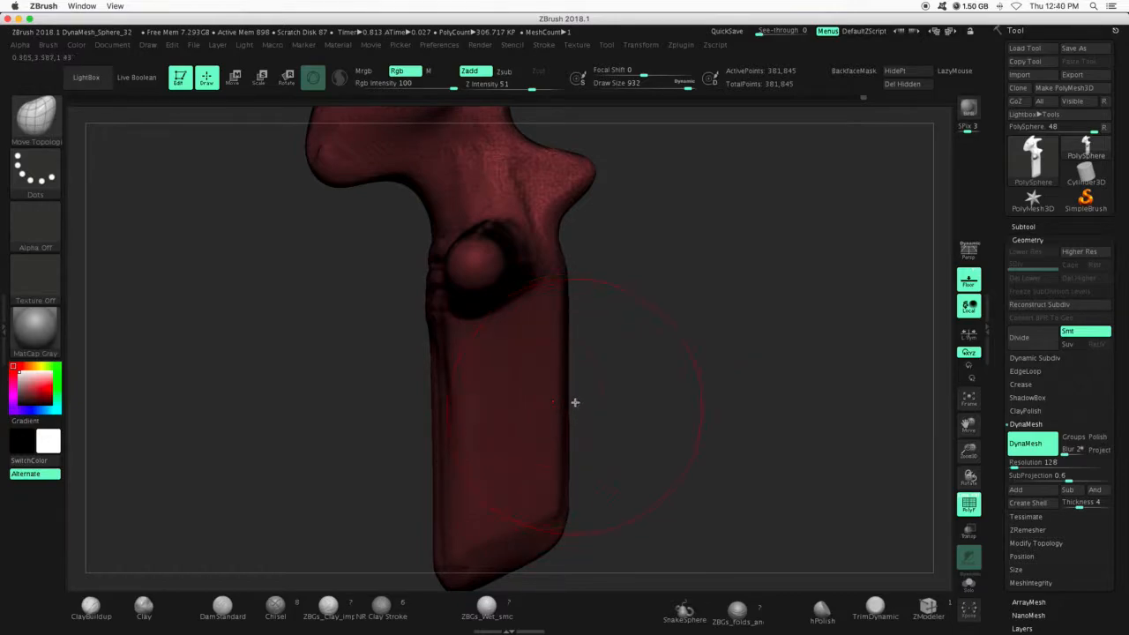
click(968, 503)
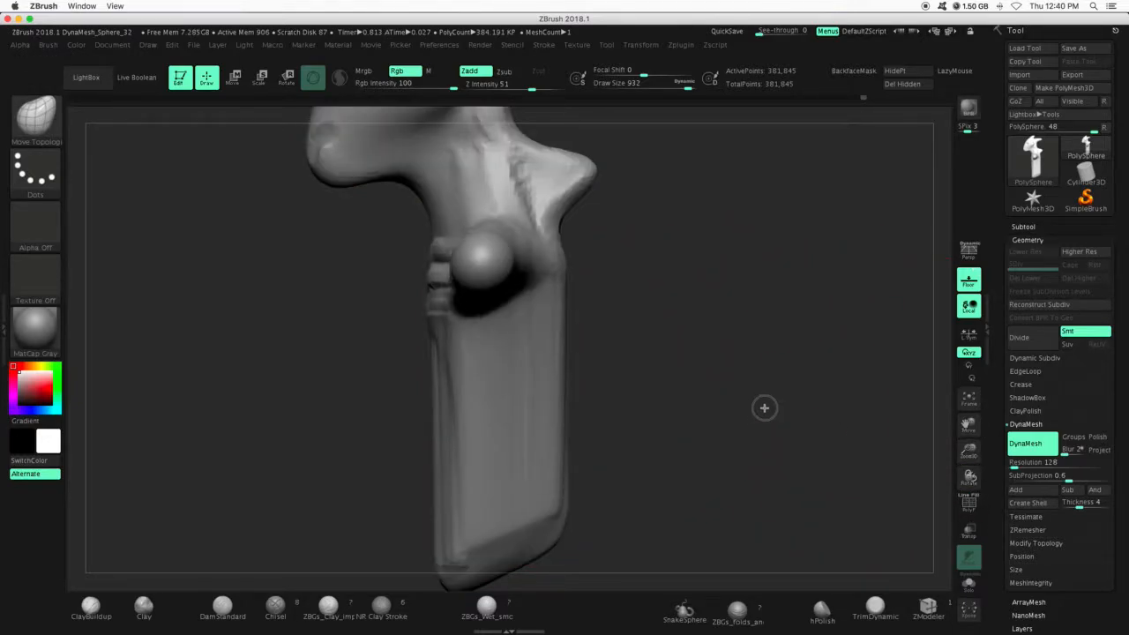
Set the draw size to 386 and remesh the whole figure with DynaMesh at resolution 64
shift+drag(764, 406, 830, 206)
drag(675, 85, 655, 86)
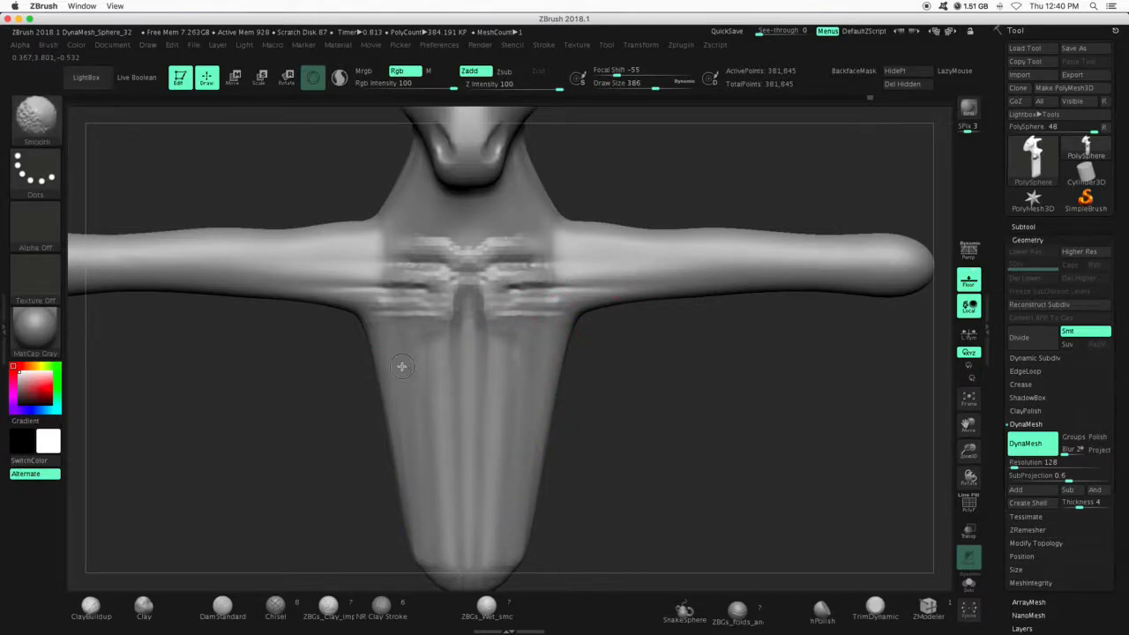
click(1026, 466)
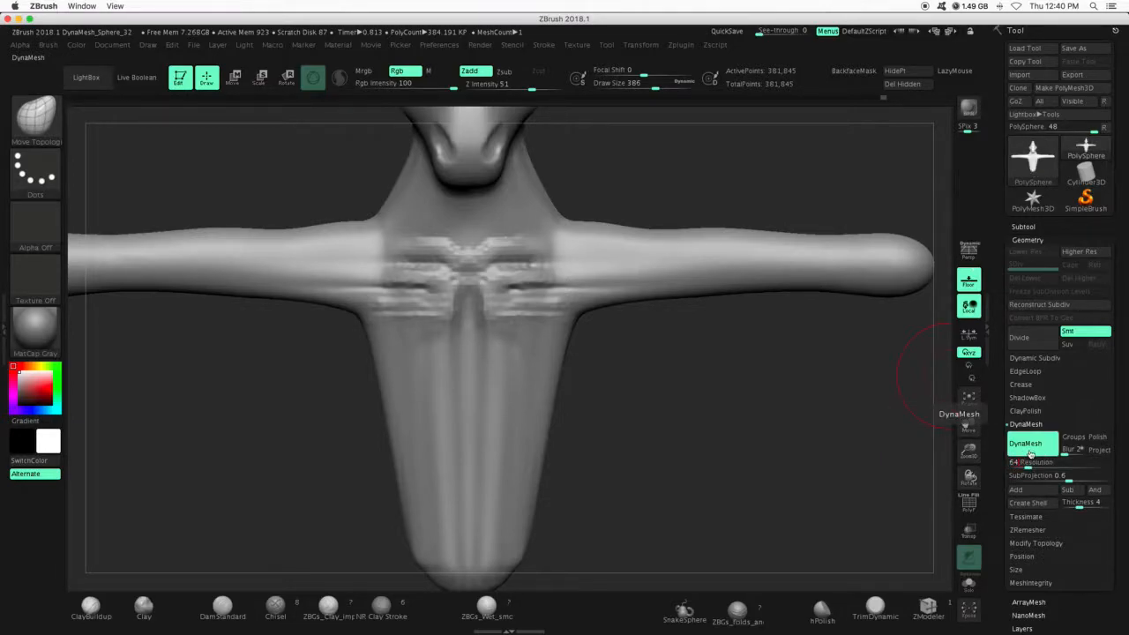
key(Return)
ctrl+drag(642, 352, 599, 466)
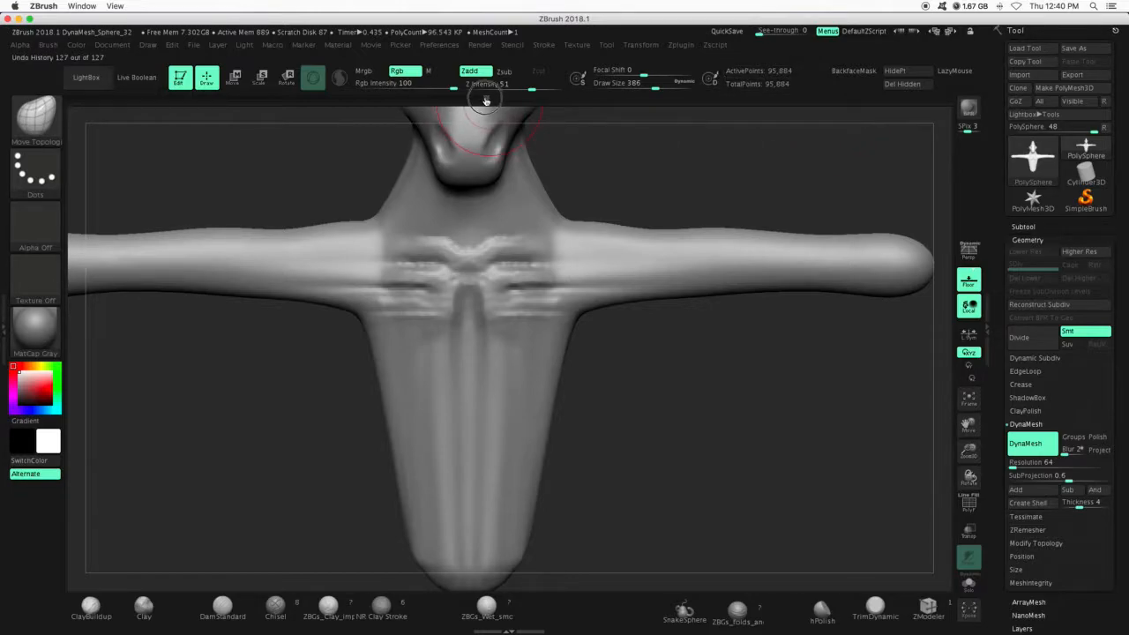
drag(476, 101, 491, 100)
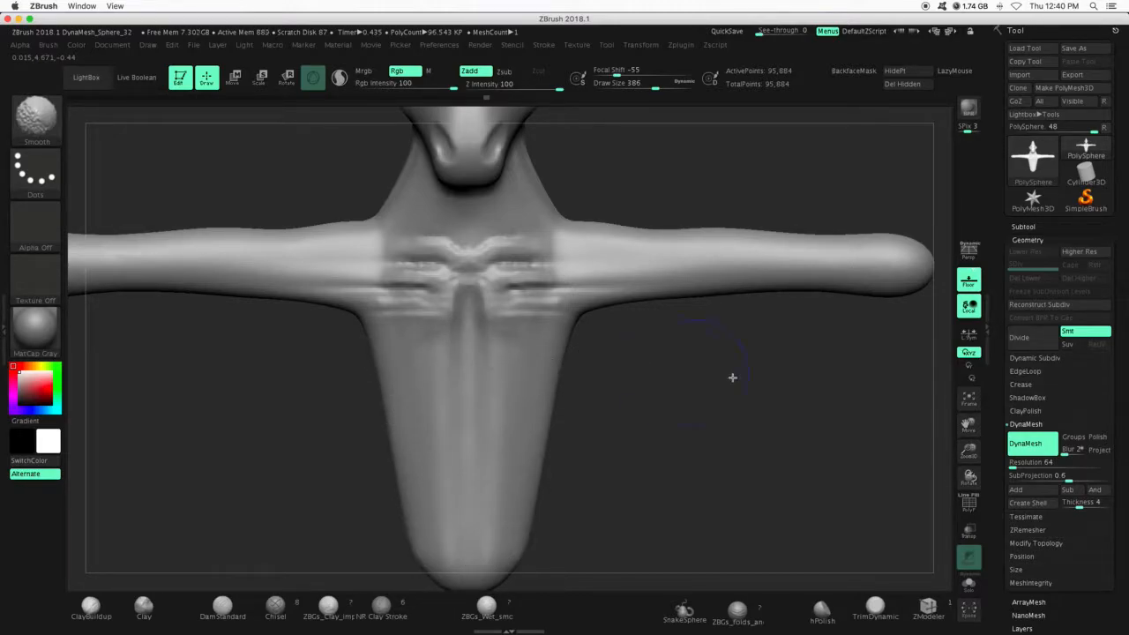
Smooth the stretched ridges across the creature's chest with the Smooth brush
drag(968, 451, 961, 429)
mouse_move(891, 445)
mouse_down()
mouse_move(677, 459)
mouse_move(747, 464)
mouse_move(589, 405)
mouse_move(635, 421)
mouse_move(680, 394)
mouse_move(645, 383)
mouse_up()
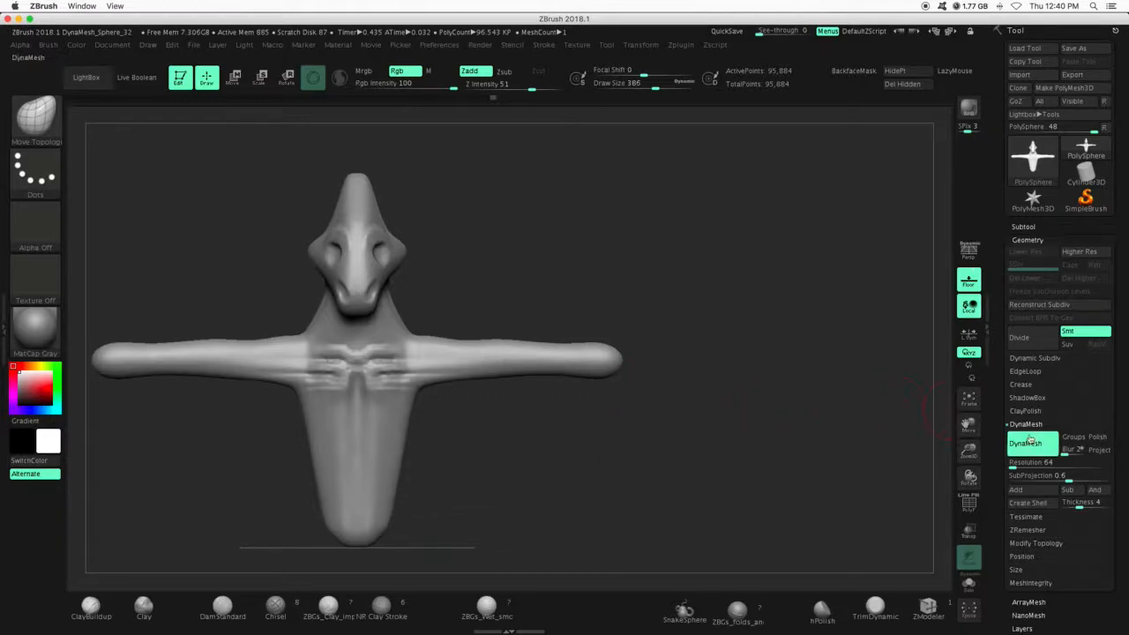
mouse_move(969, 424)
mouse_down()
mouse_move(983, 417)
mouse_move(983, 447)
mouse_up()
shift+drag(412, 335, 394, 339)
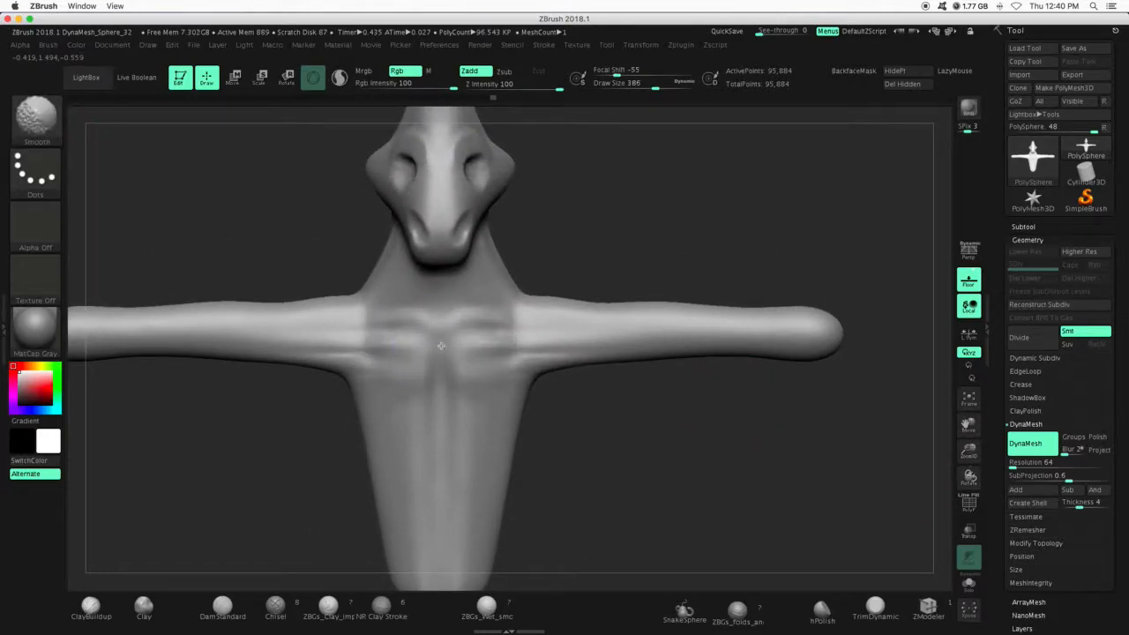
Sculpt muscle forms on the shoulders, chest and abdomen with the ClayBuildup brush, smoothing between strokes
drag(623, 421, 510, 421)
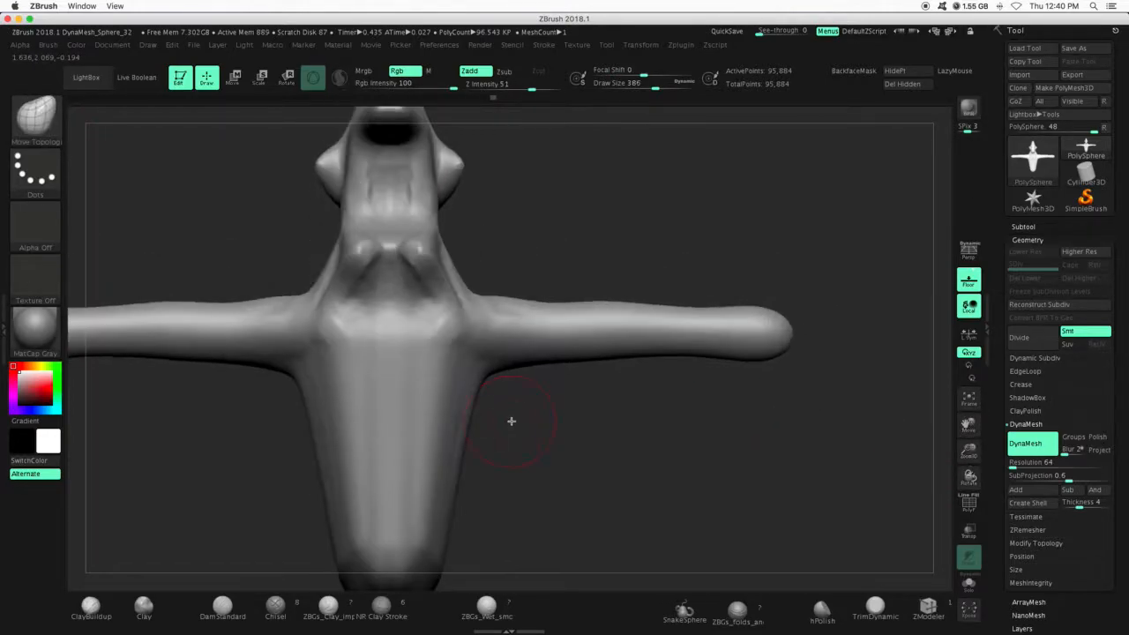
key(b)
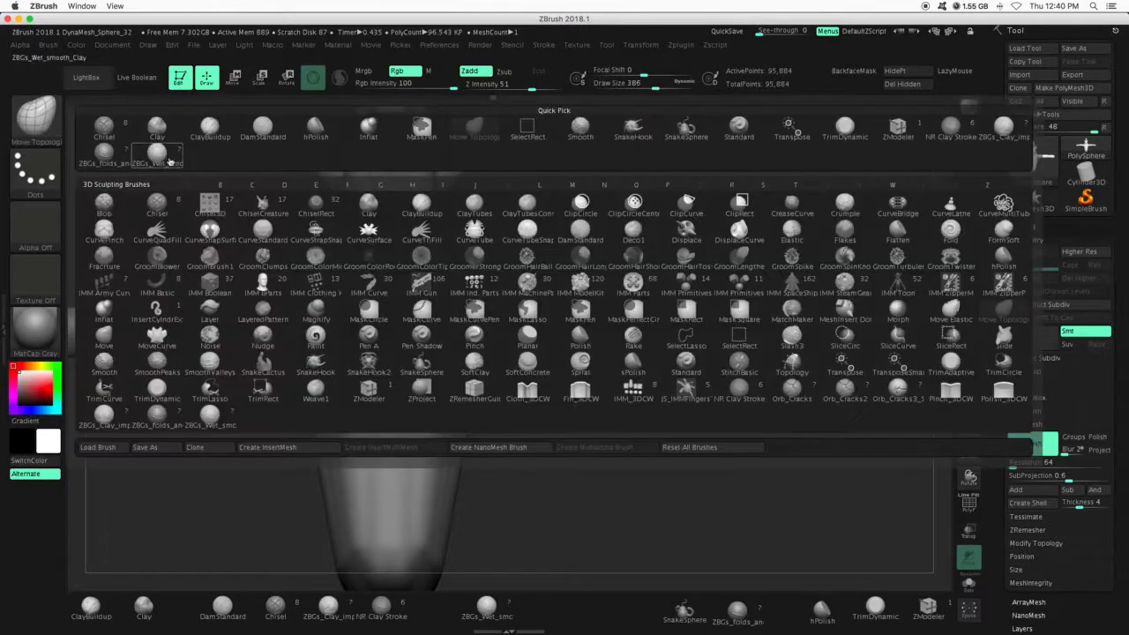
key(c)
key(b)
mouse_move(297, 316)
mouse_down()
mouse_move(292, 341)
mouse_move(284, 336)
mouse_up()
drag(250, 234, 354, 275)
mouse_move(282, 273)
mouse_down()
mouse_move(274, 295)
mouse_move(292, 317)
mouse_up()
shift+drag(421, 335, 426, 308)
mouse_move(379, 230)
mouse_down()
mouse_move(326, 375)
mouse_move(255, 412)
mouse_move(262, 418)
mouse_move(204, 459)
mouse_move(238, 454)
mouse_up()
drag(365, 468, 351, 448)
mouse_move(263, 469)
mouse_down()
mouse_move(225, 508)
mouse_move(247, 494)
mouse_up()
mouse_move(374, 488)
mouse_down()
mouse_move(286, 519)
mouse_move(351, 500)
mouse_move(280, 440)
mouse_move(256, 446)
mouse_up()
drag(441, 397, 539, 398)
mouse_move(383, 405)
mouse_down()
mouse_move(299, 366)
mouse_move(283, 233)
mouse_up()
mouse_move(516, 193)
mouse_down()
mouse_move(552, 187)
mouse_move(641, 399)
mouse_move(671, 401)
mouse_up()
Remesh the sculpted figure with DynaMesh at resolution 64, inspect its wireframe, and set the draw size to 163
mouse_move(969, 448)
mouse_down()
mouse_move(969, 460)
mouse_move(1023, 434)
mouse_up()
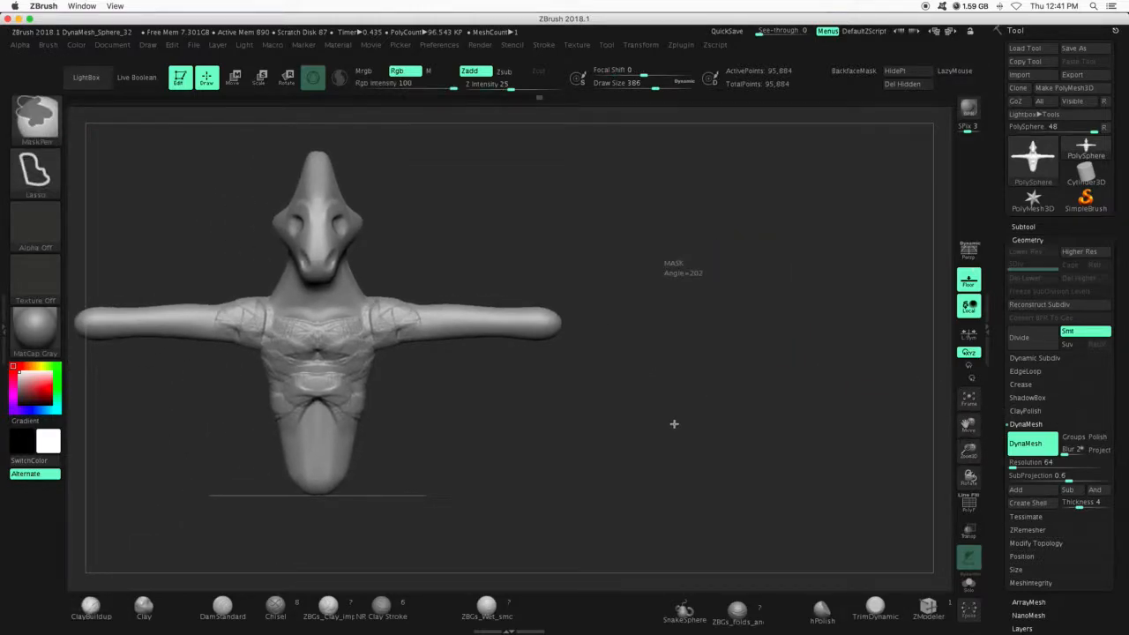
ctrl+drag(674, 424, 663, 420)
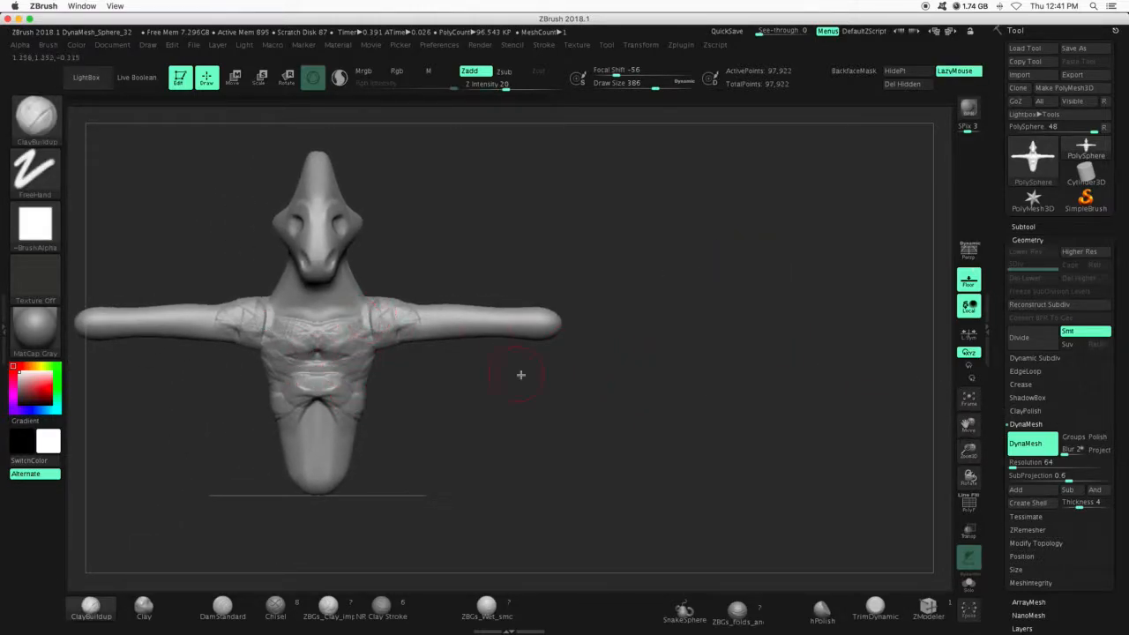
click(973, 506)
drag(969, 453, 999, 397)
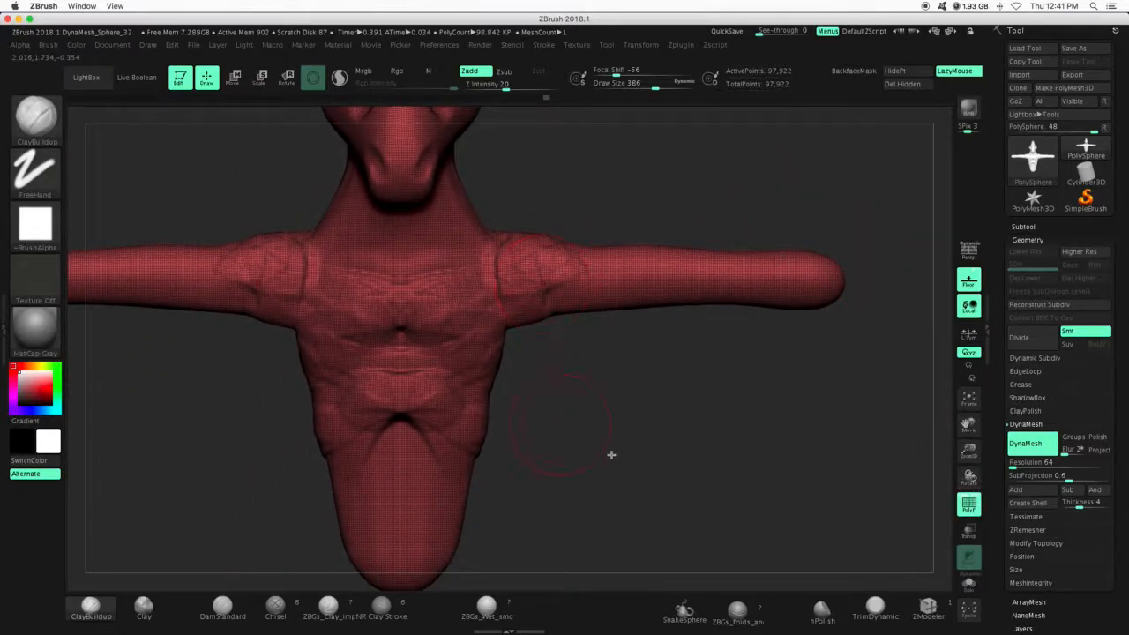
mouse_move(973, 453)
mouse_down()
mouse_move(987, 484)
mouse_move(983, 441)
mouse_move(981, 467)
mouse_move(981, 456)
mouse_up()
drag(648, 88, 606, 106)
Try ClayBuildup strokes across the chest and undo them
drag(411, 264, 472, 310)
key(ctrl+z)
key(ctrl+z)
key(ctrl+z)
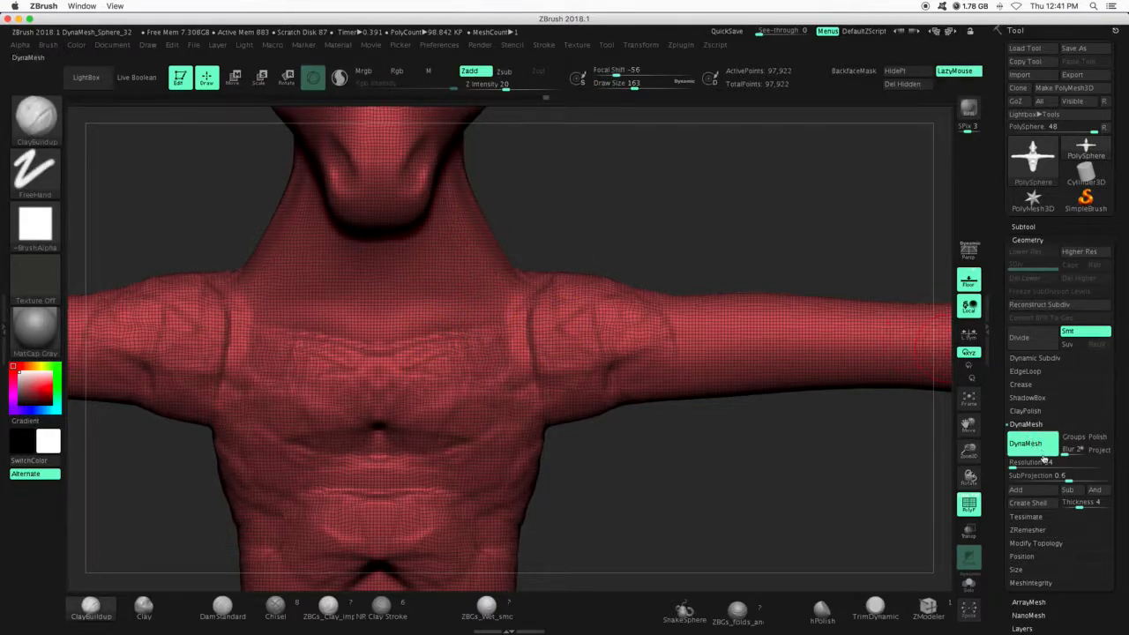
Retopologize the figure with ZRemesher at a target polygon count of 9.02223, inspect the new edge flow, and hide the wireframe
click(1028, 531)
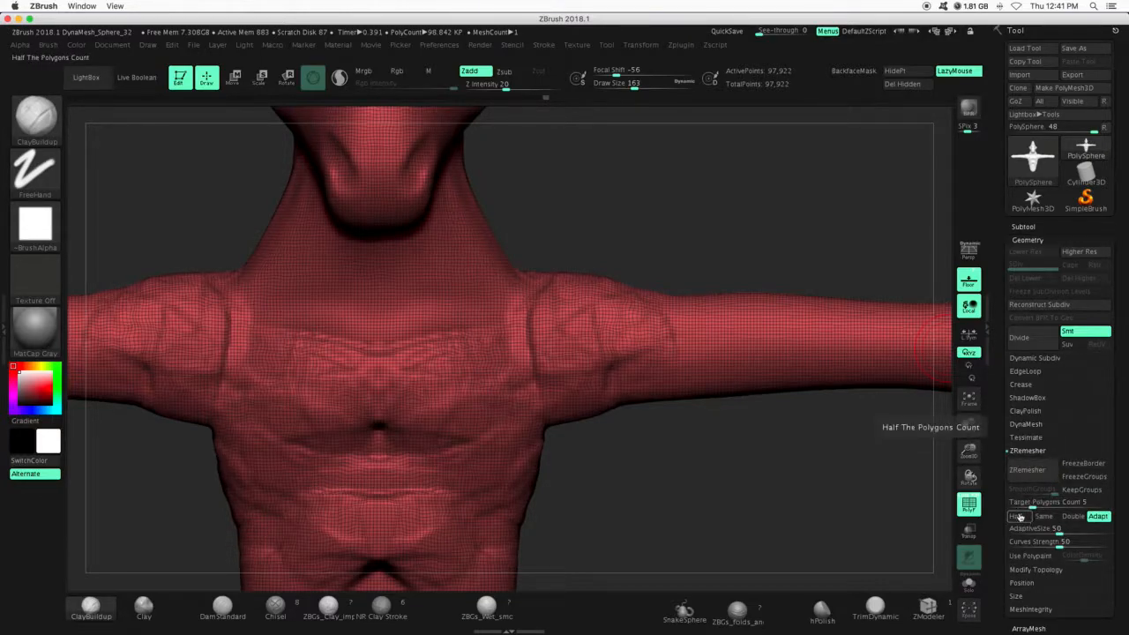
drag(1029, 508, 1032, 505)
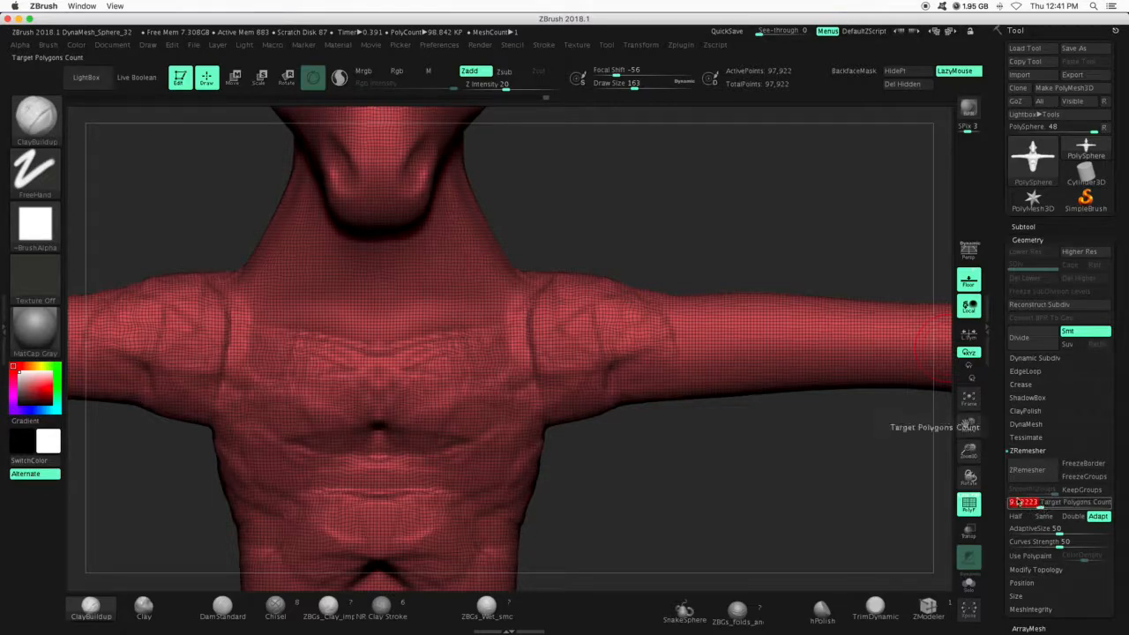
click(1028, 470)
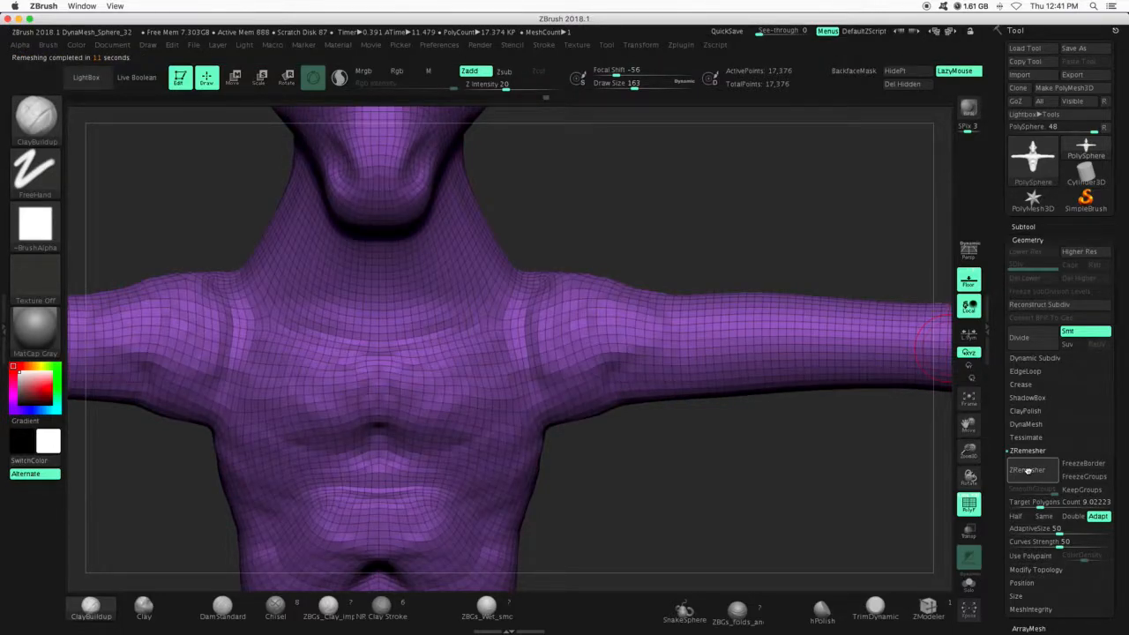
drag(972, 452, 955, 427)
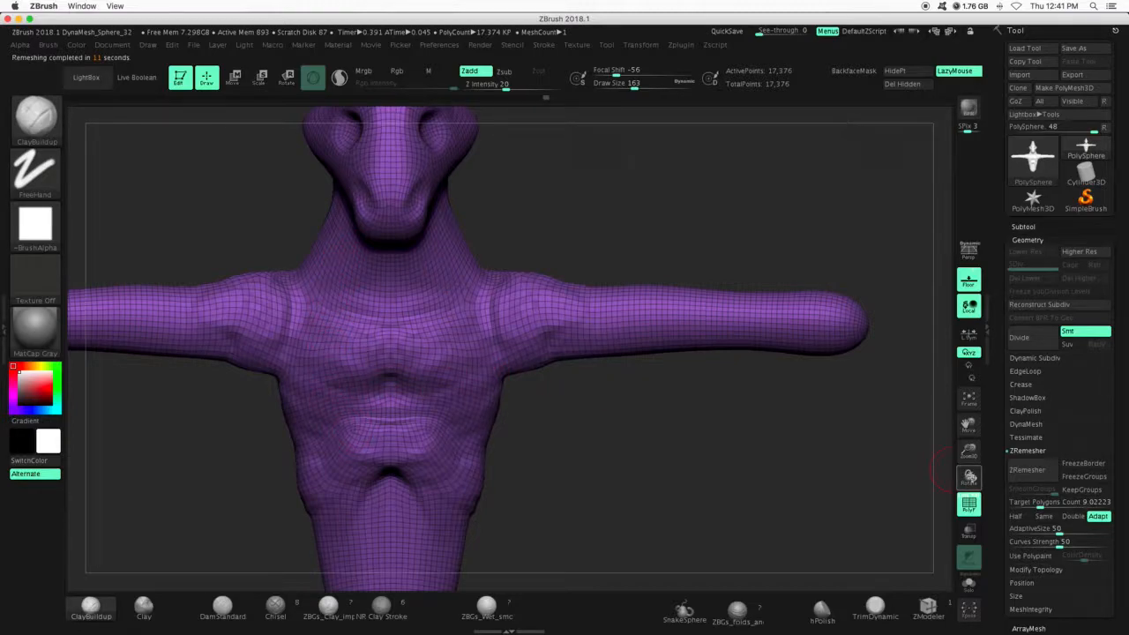
click(970, 503)
Compare the figure before and after ZRemesher by stepping back and forward through the undo history
drag(797, 461, 857, 132)
mouse_move(974, 448)
mouse_down()
mouse_move(968, 422)
mouse_move(986, 435)
mouse_up()
drag(546, 97, 540, 99)
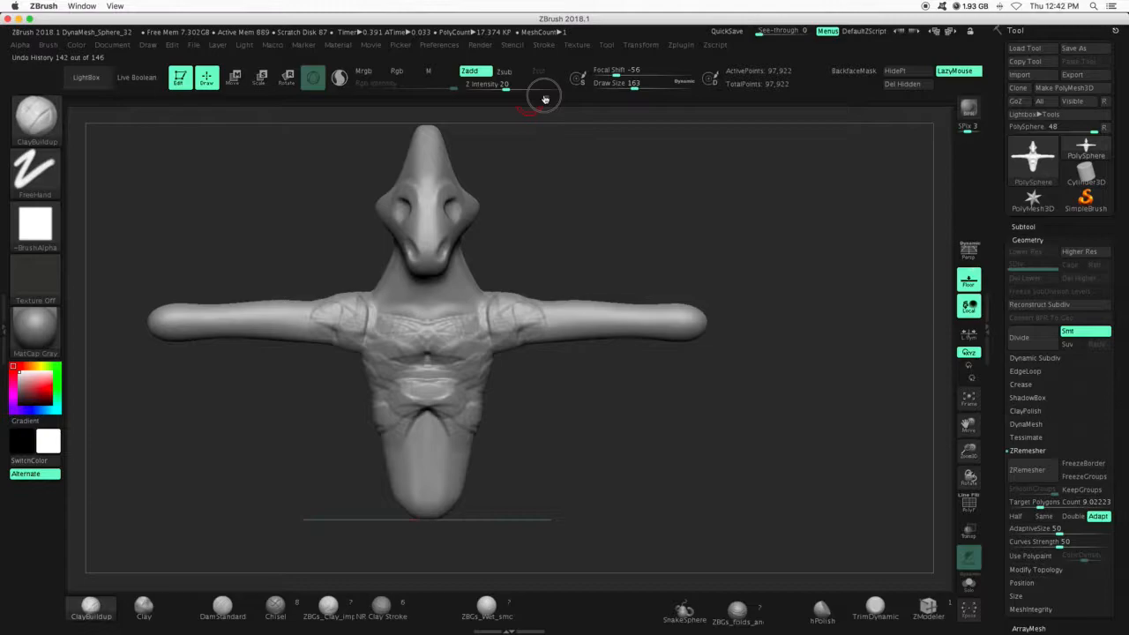
drag(545, 99, 551, 101)
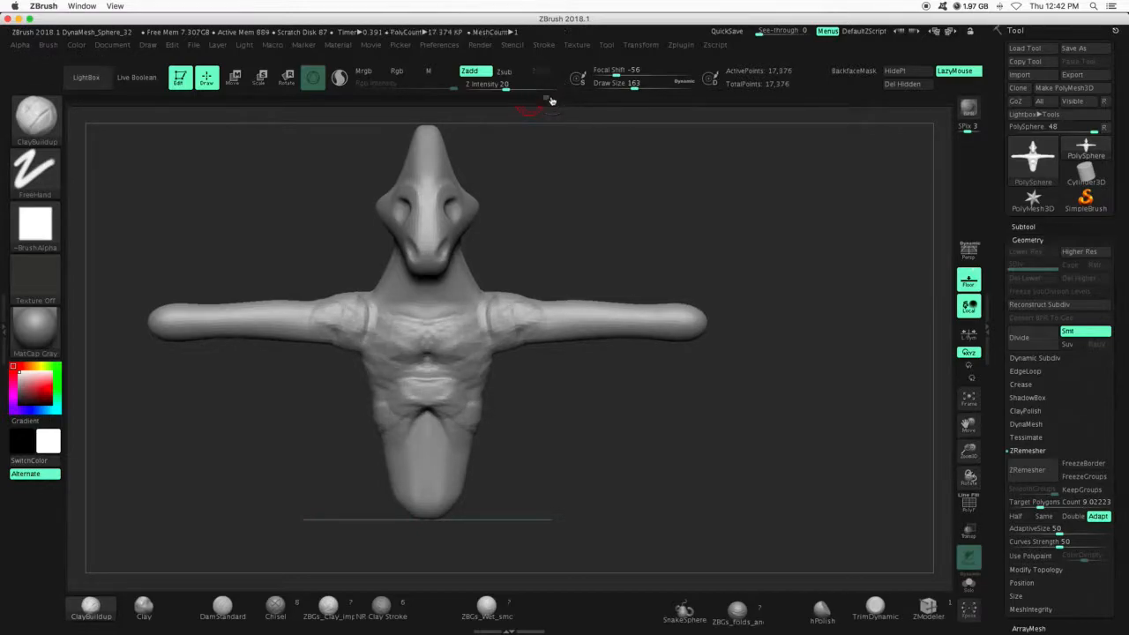
Build up clay strokes around the collarbones and upper chest, and divide the mesh to subdivision level 2
drag(968, 450, 980, 467)
mouse_move(682, 442)
mouse_down()
mouse_move(645, 446)
mouse_move(655, 436)
mouse_move(690, 440)
mouse_up()
mouse_move(403, 311)
mouse_down()
mouse_move(490, 295)
mouse_move(472, 325)
mouse_up()
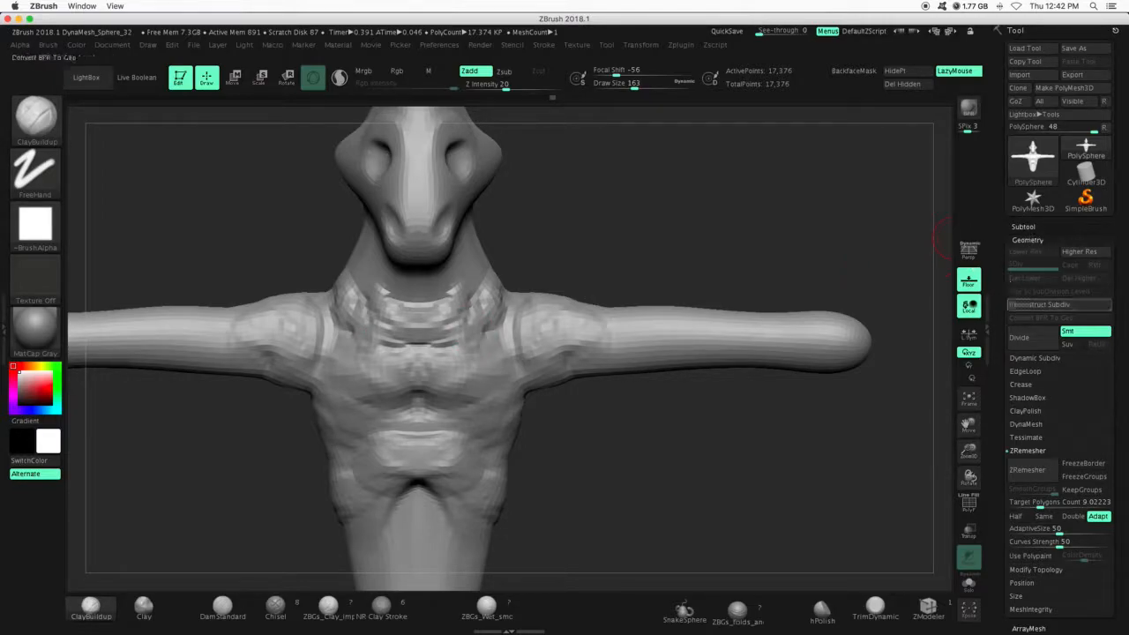
click(1033, 342)
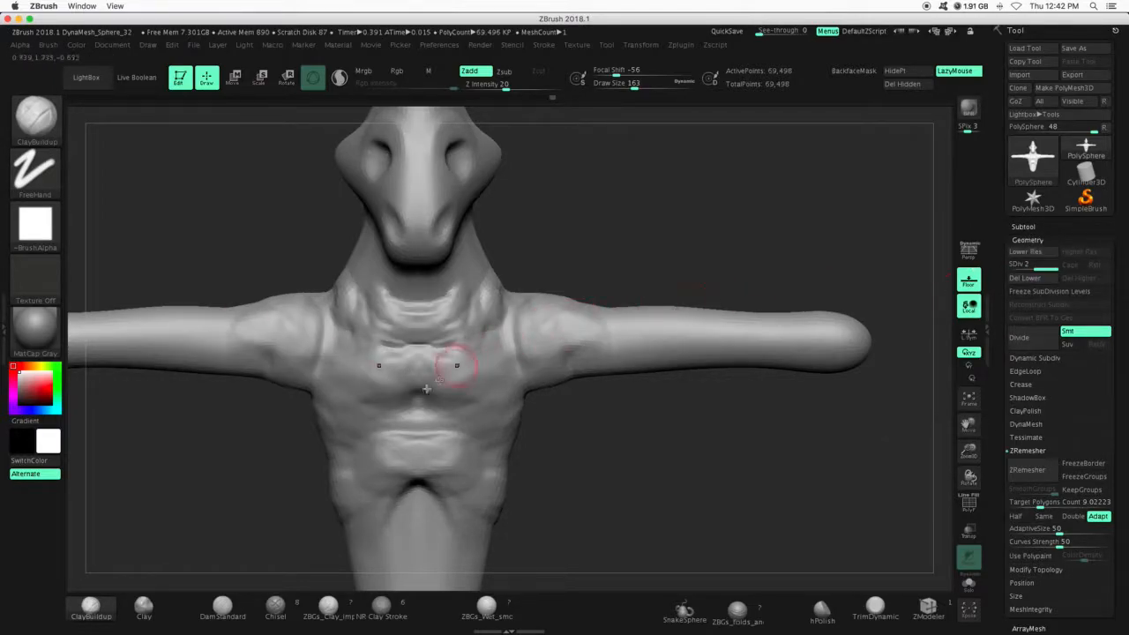
Sculpt muscle detail across the chest and abdomen with the ClayBuildup brush at draw size 163
mouse_move(512, 367)
mouse_down()
mouse_move(429, 370)
mouse_move(479, 383)
mouse_move(502, 429)
mouse_move(446, 421)
mouse_move(450, 434)
mouse_up()
drag(458, 485, 491, 505)
drag(438, 449, 494, 451)
mouse_move(439, 530)
mouse_down()
mouse_move(455, 542)
mouse_move(448, 573)
mouse_move(461, 518)
mouse_up()
Sculpt muscle strokes across the creature's back and the rear of the neck with the ClayBuildup brush
mouse_move(597, 474)
mouse_down()
mouse_move(577, 464)
mouse_move(636, 466)
mouse_move(565, 472)
mouse_up()
mouse_move(446, 505)
mouse_down()
mouse_move(521, 484)
mouse_move(445, 462)
mouse_move(521, 416)
mouse_up()
mouse_move(517, 258)
mouse_down()
mouse_move(484, 284)
mouse_move(469, 242)
mouse_up()
mouse_move(609, 205)
mouse_down()
mouse_move(665, 194)
mouse_move(680, 150)
mouse_up()
mouse_move(484, 202)
mouse_down()
mouse_move(499, 242)
mouse_move(510, 222)
mouse_up()
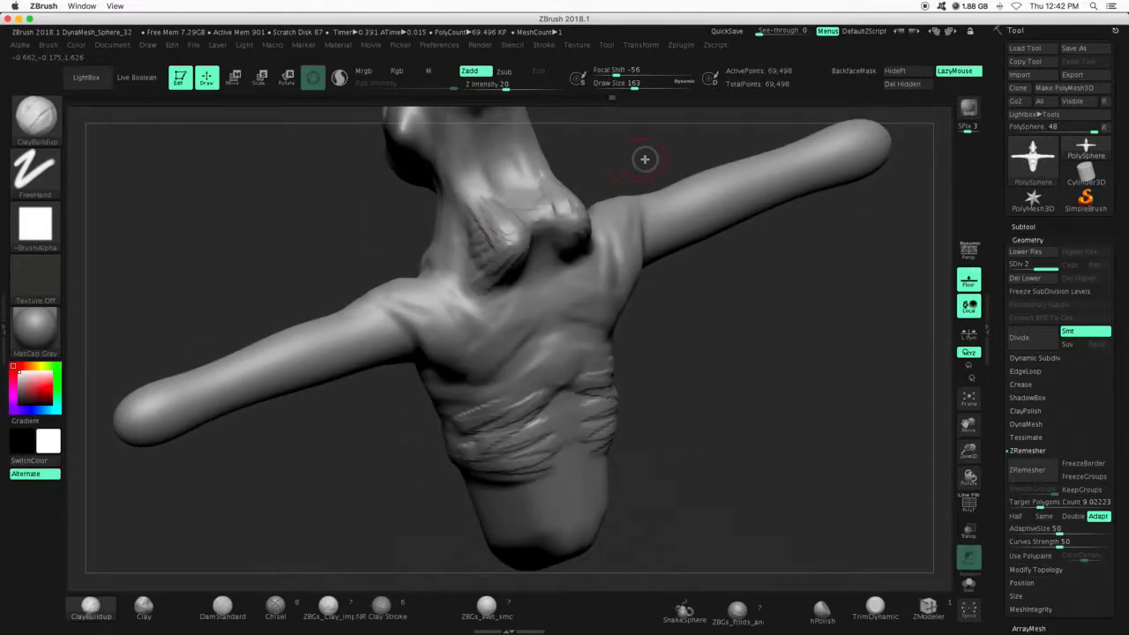
drag(643, 159, 593, 172)
mouse_move(540, 237)
mouse_down()
mouse_move(529, 197)
mouse_move(516, 206)
mouse_up()
drag(343, 385, 499, 205)
Add clay strokes around the brow and face of the creature's head and smooth them
drag(969, 450, 968, 475)
drag(673, 328, 586, 270)
mouse_move(395, 337)
mouse_down()
mouse_move(434, 320)
mouse_move(388, 348)
mouse_move(398, 308)
mouse_move(443, 306)
mouse_up()
drag(552, 243, 437, 304)
key(shift)
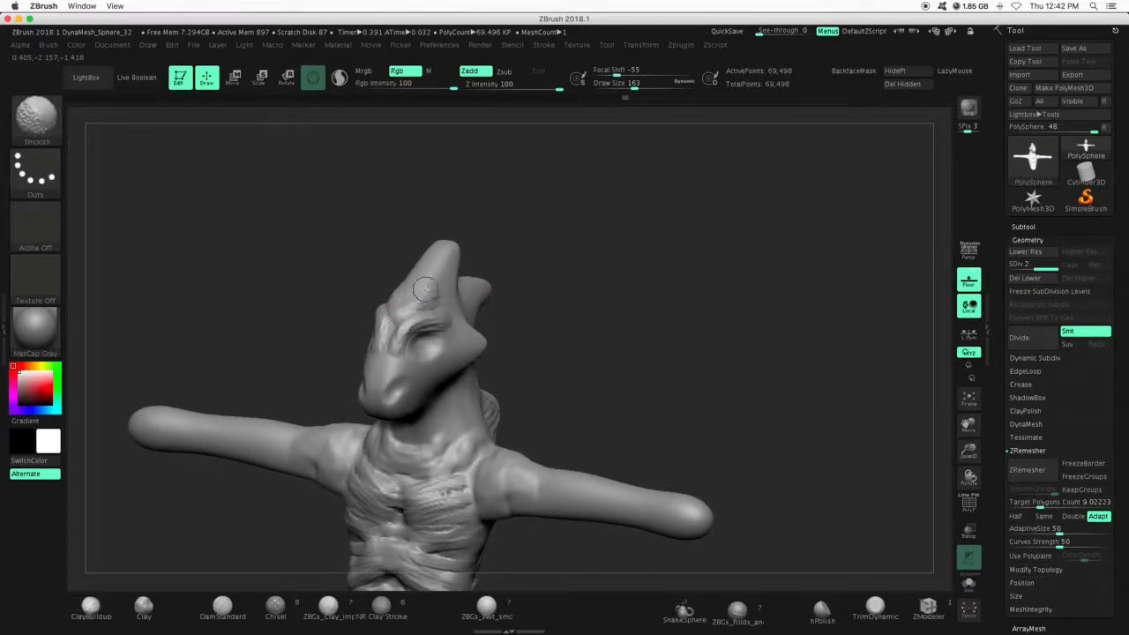
Divide the mesh to subdivision level 3, and drop the figure to subdivision level 1
drag(712, 379, 777, 362)
click(1031, 335)
shift+drag(757, 280, 769, 338)
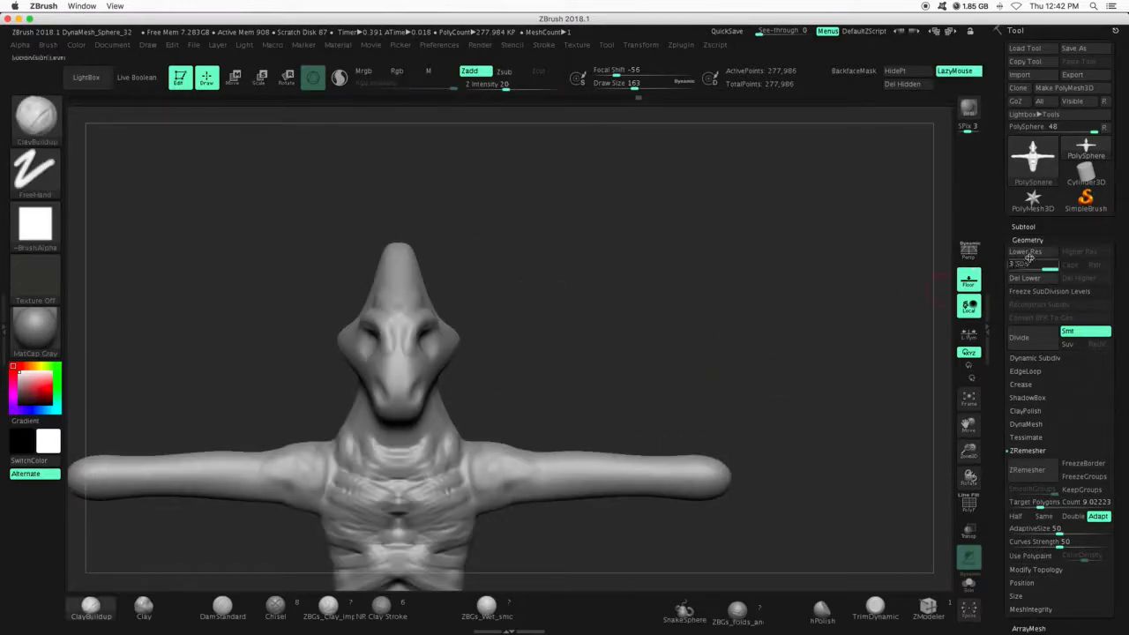
drag(1050, 264, 1011, 265)
Show the full figure, choose the Move Topological brush, and set its draw size to 1000
drag(971, 451, 969, 422)
drag(970, 427, 977, 389)
click(49, 132)
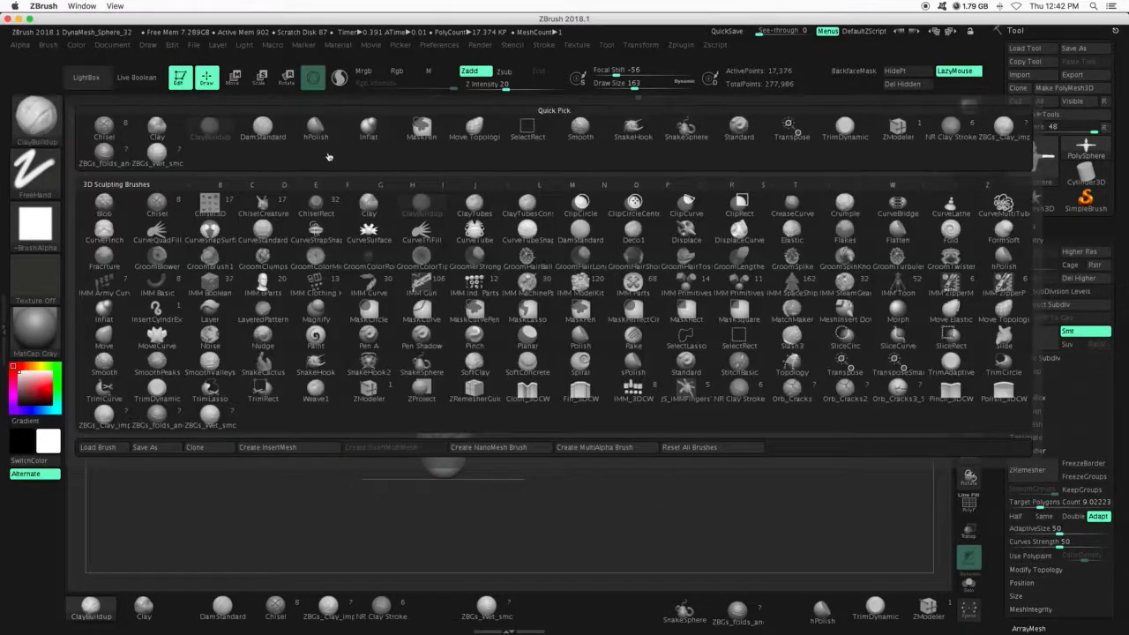
click(474, 129)
drag(651, 86, 697, 104)
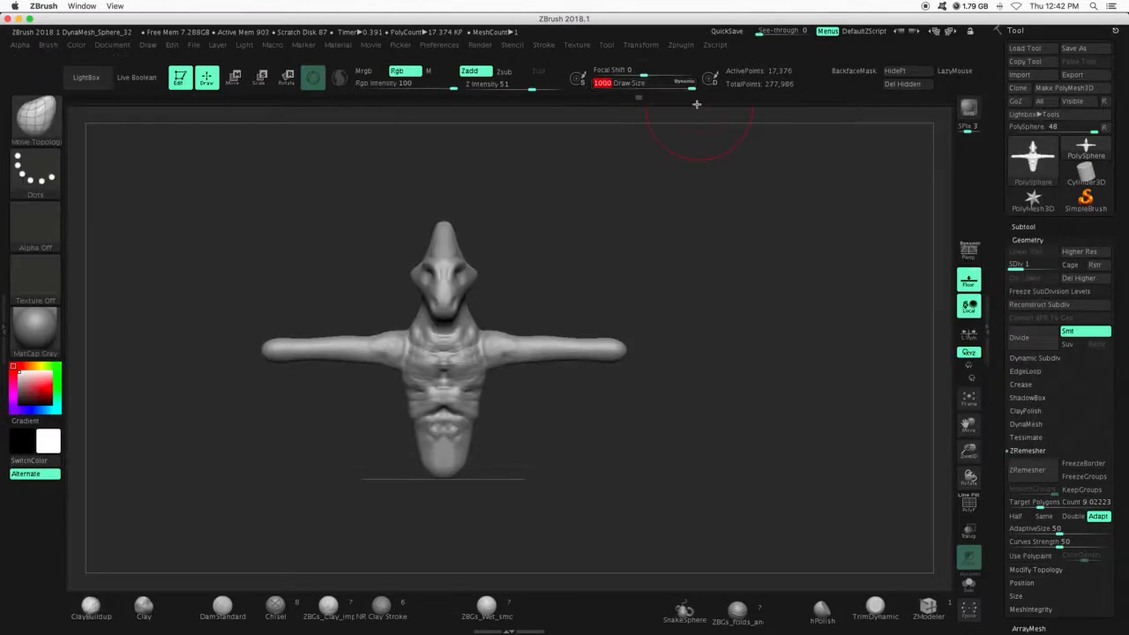
Try to bend the arms from an overhead view with Move Topological, undo it, and return to the front view
drag(701, 338, 618, 252)
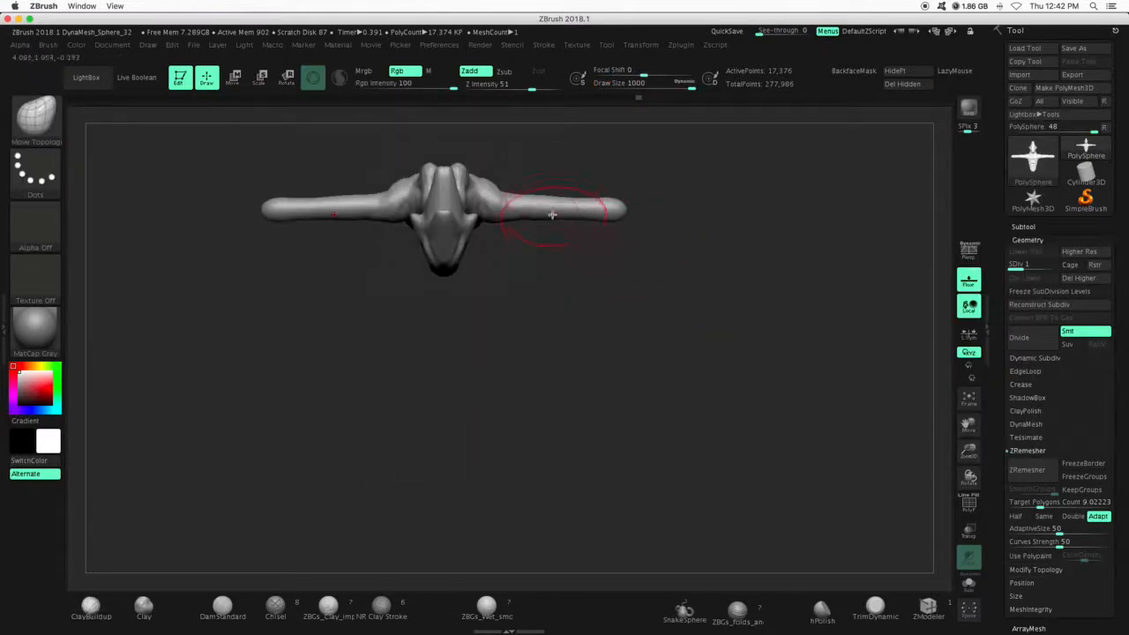
drag(548, 206, 548, 165)
key(super+z)
shift+drag(563, 333, 655, 343)
click(969, 401)
drag(669, 424, 794, 355)
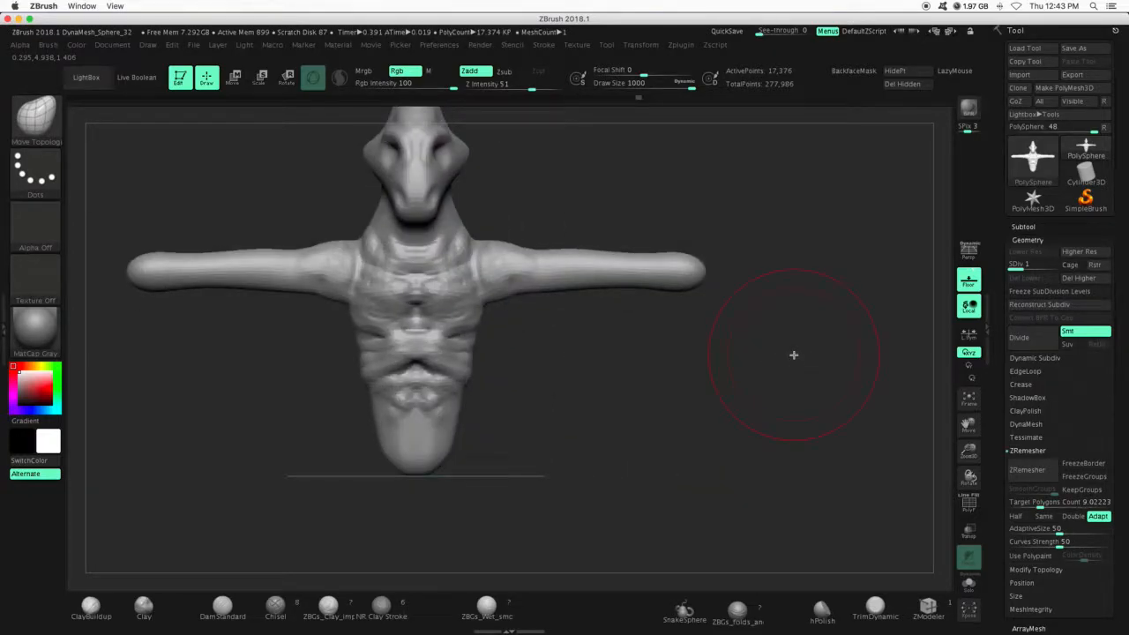